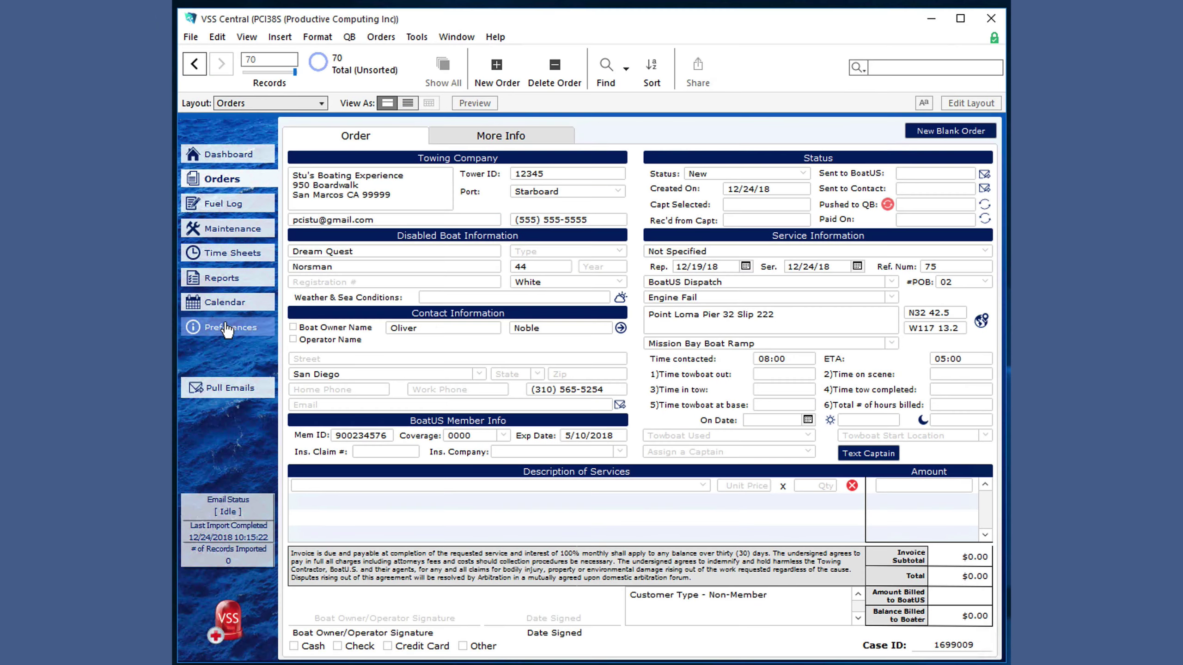
- Open a staff member's privileges from the Personnel tab in Preferences, then close them
click(195, 327)
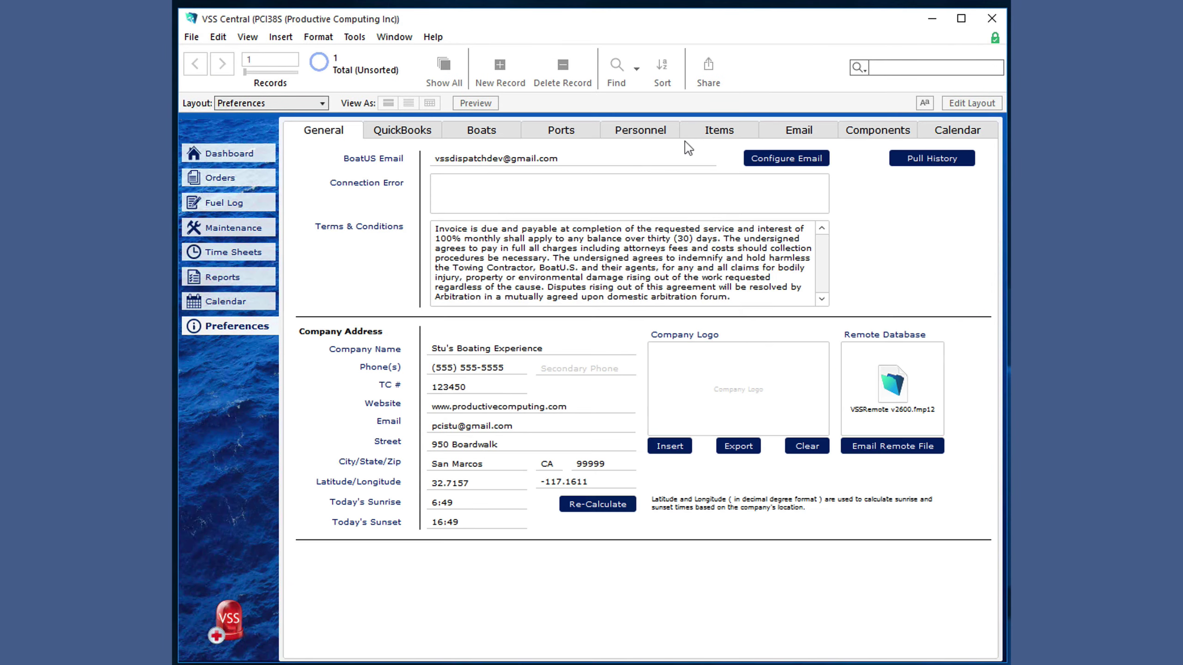
click(654, 133)
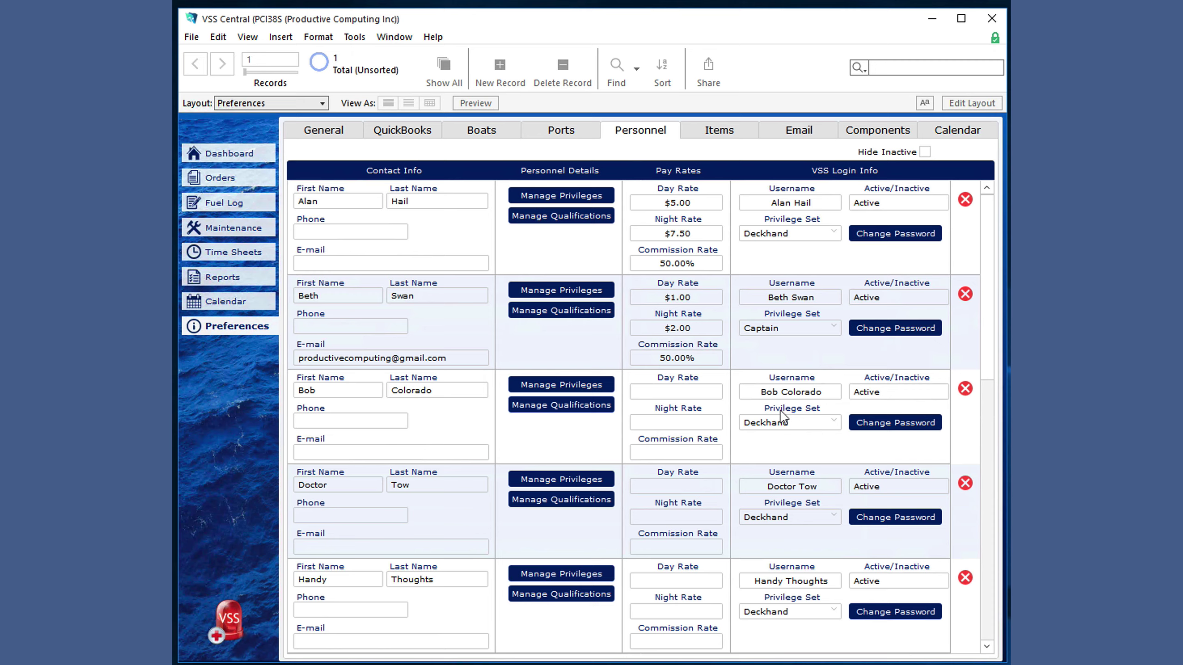
click(553, 290)
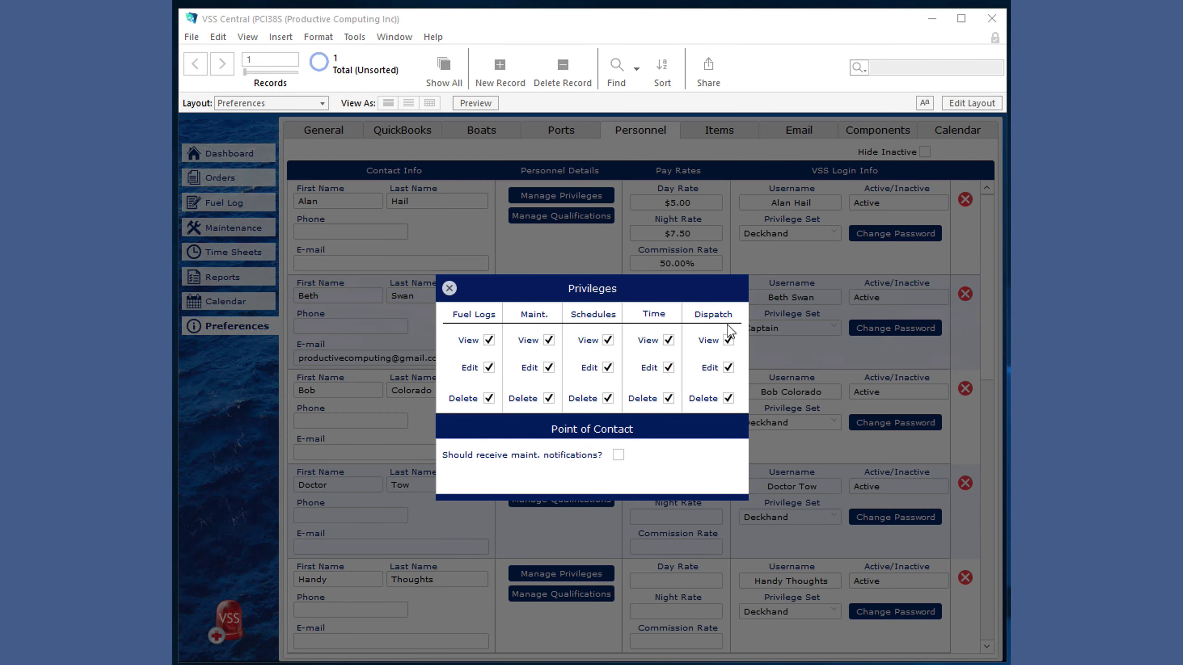
click(449, 287)
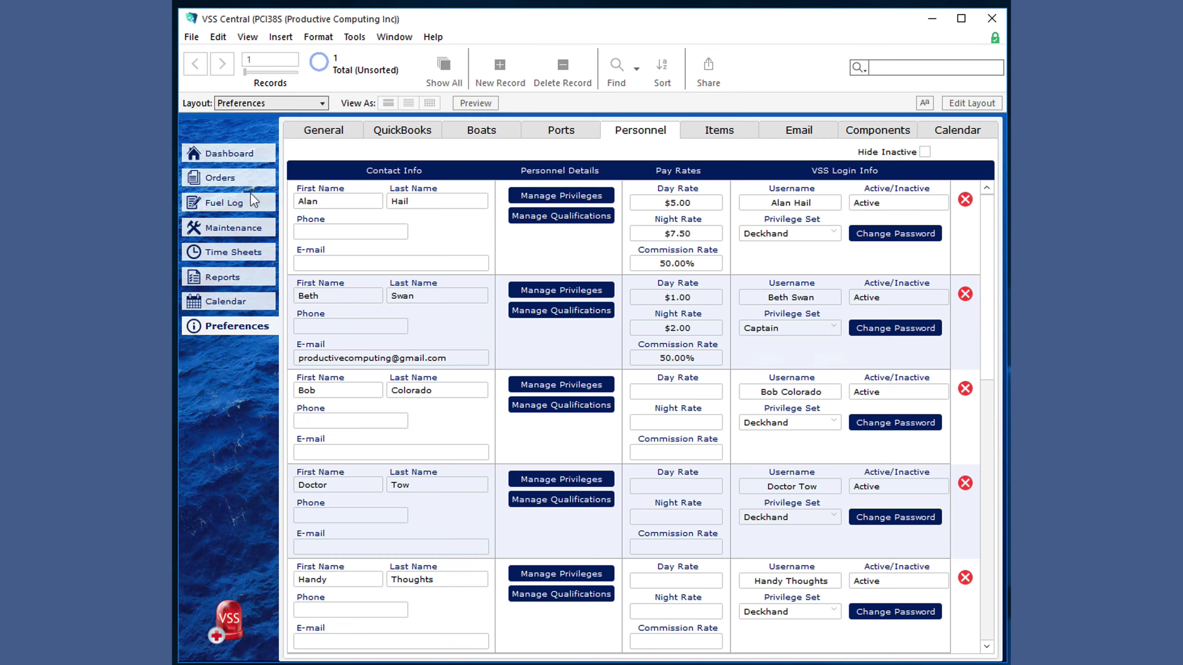
- Go back to the Orders form, showing record 1 of the 70 sorted orders
click(219, 178)
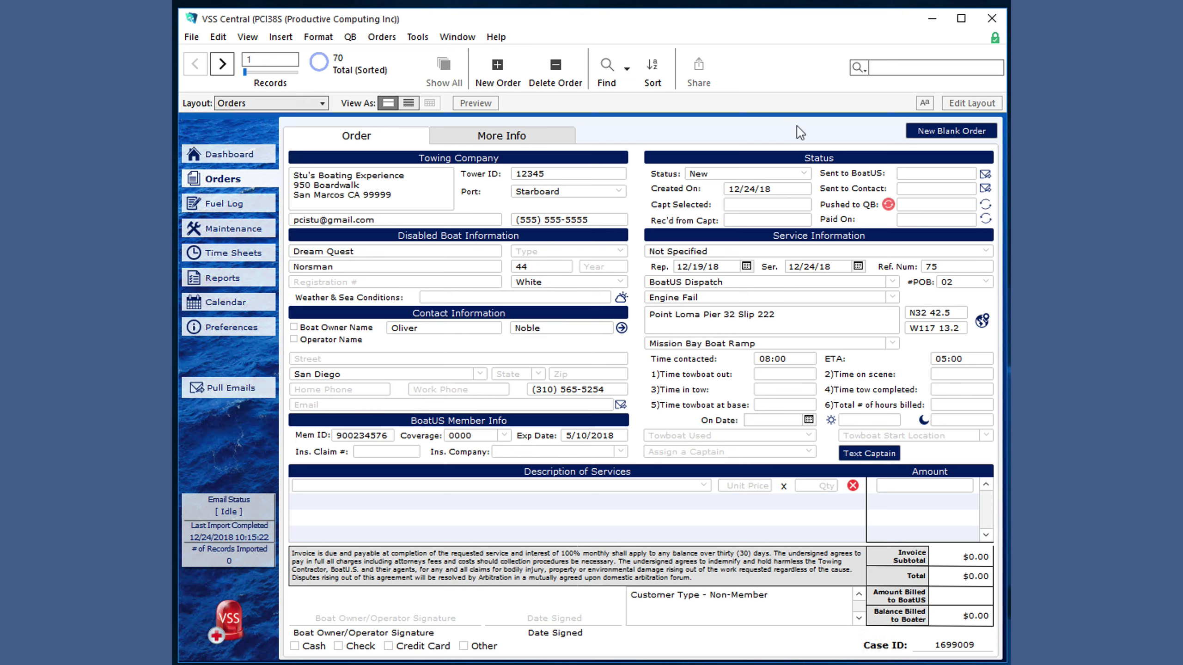
- Create a new blank order (Ref. Num 78) and review the Ports list in Preferences
click(990, 135)
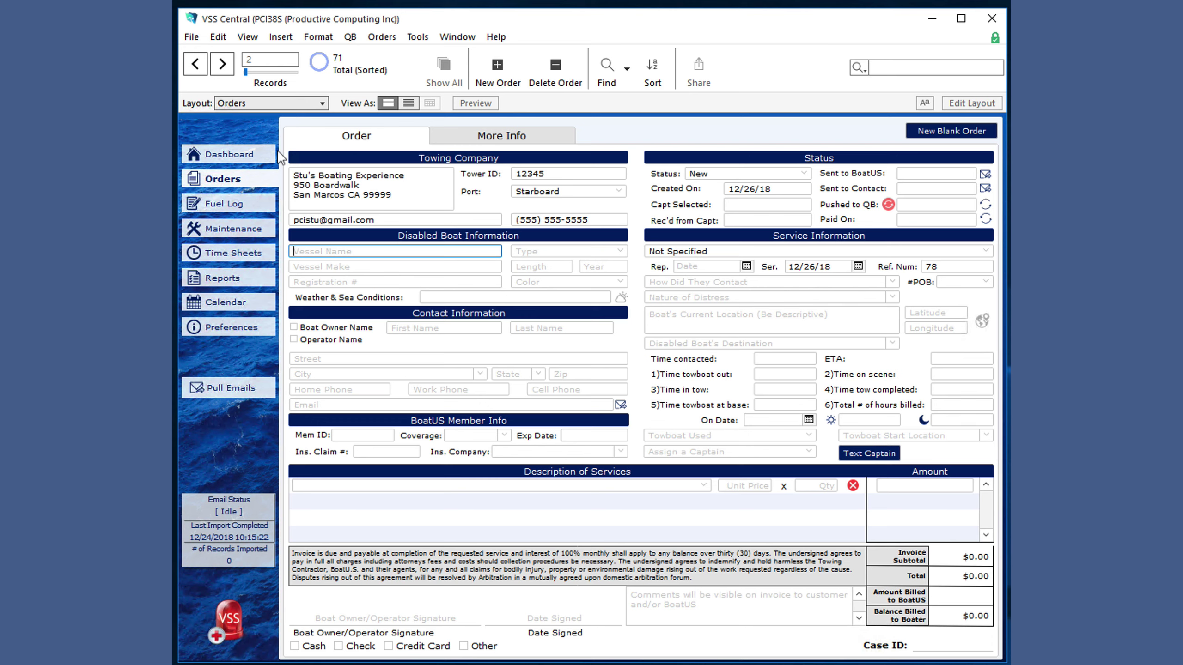
click(231, 327)
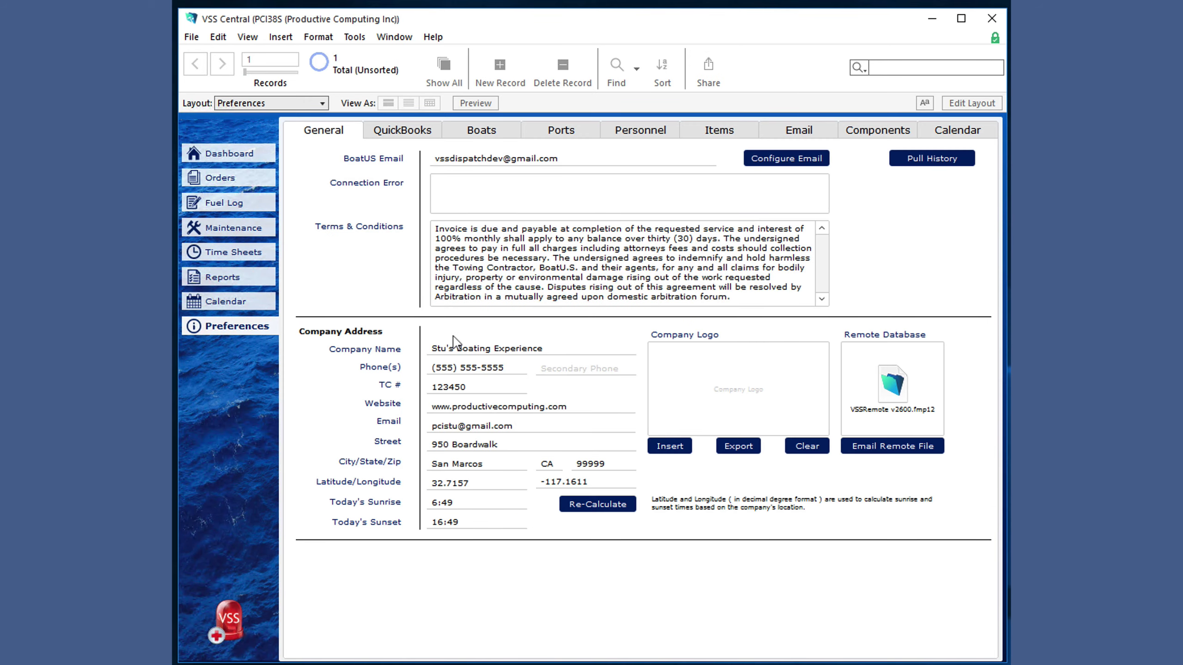
click(556, 135)
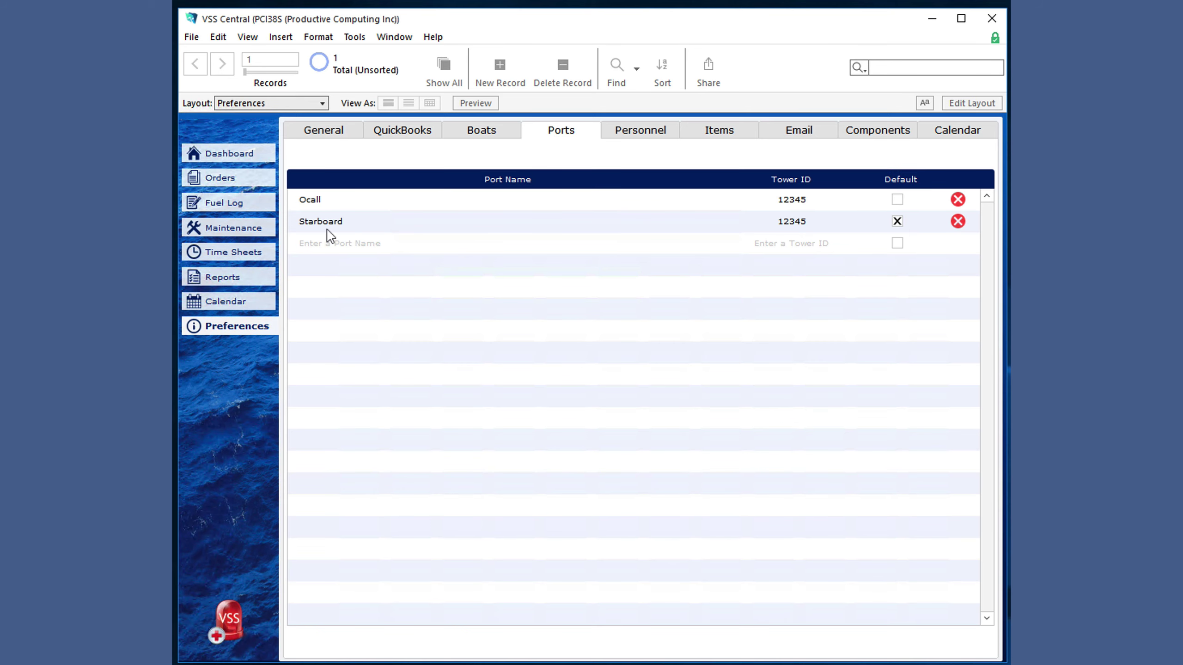
- Set the new order's port to Ocall
click(240, 184)
click(558, 192)
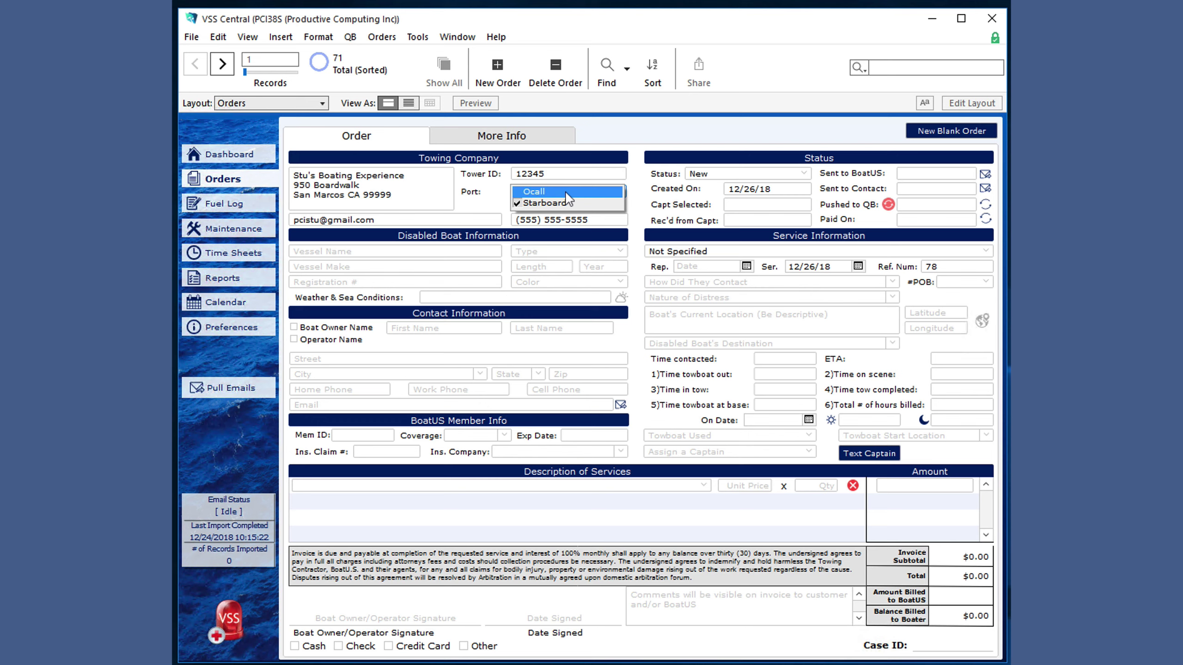
click(566, 192)
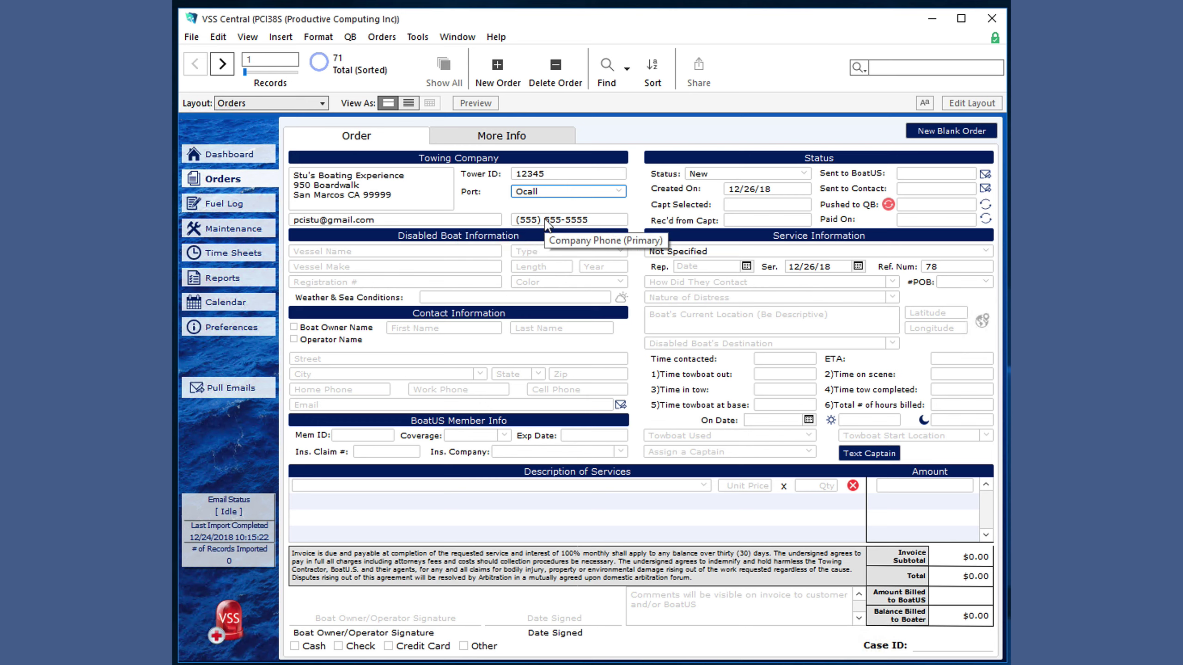
click(619, 192)
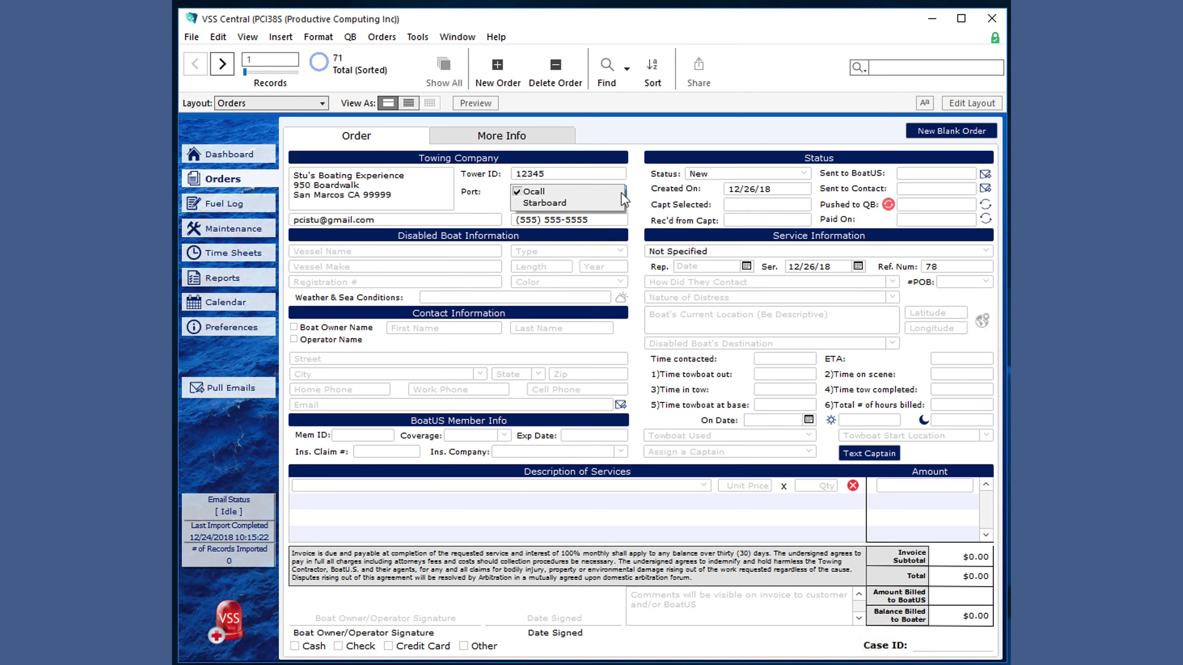
click(479, 207)
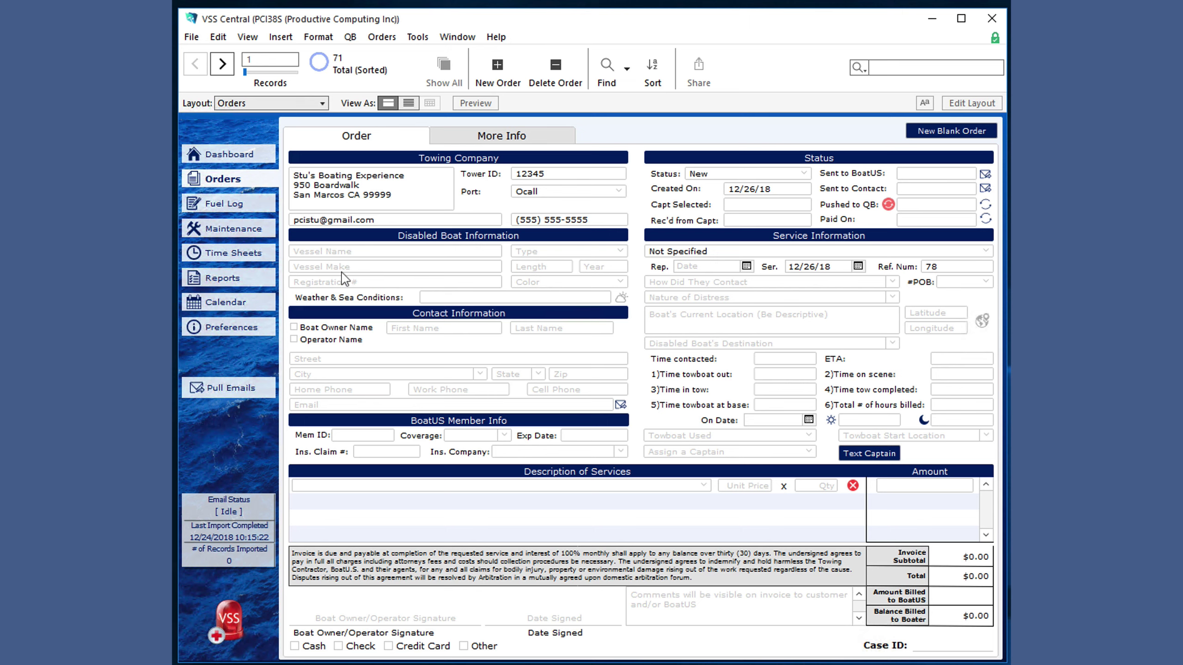
- Name the vessel The Love Boat and set a custom boat type of Toy
click(344, 252)
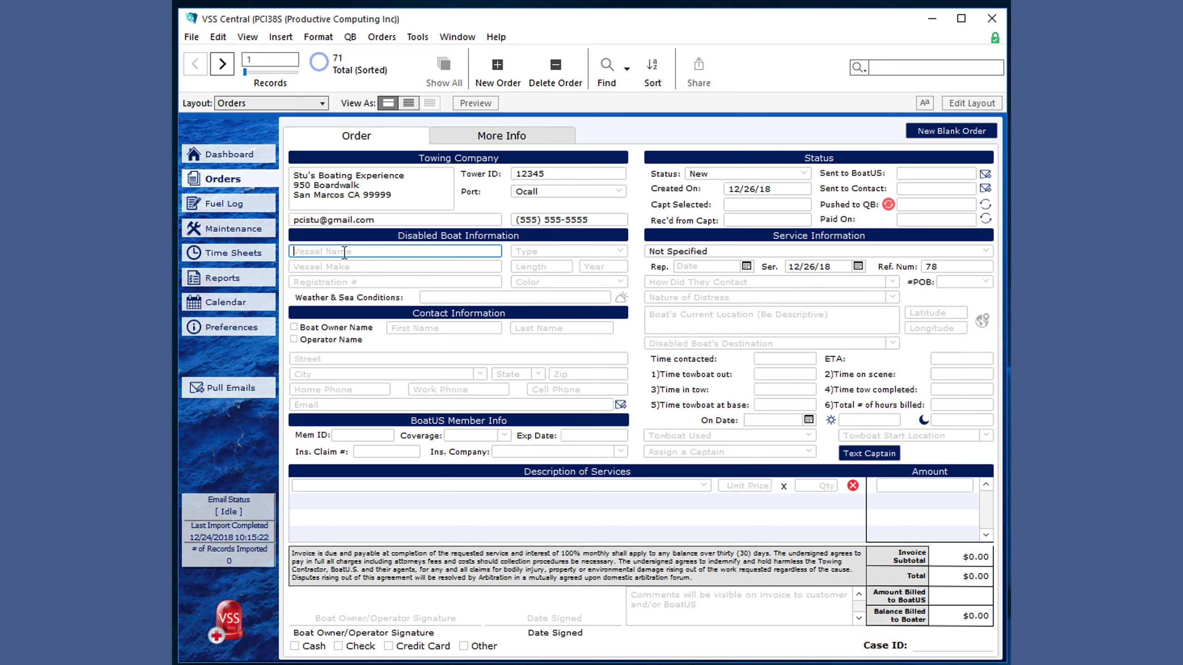
text(The Love Boat)
click(621, 253)
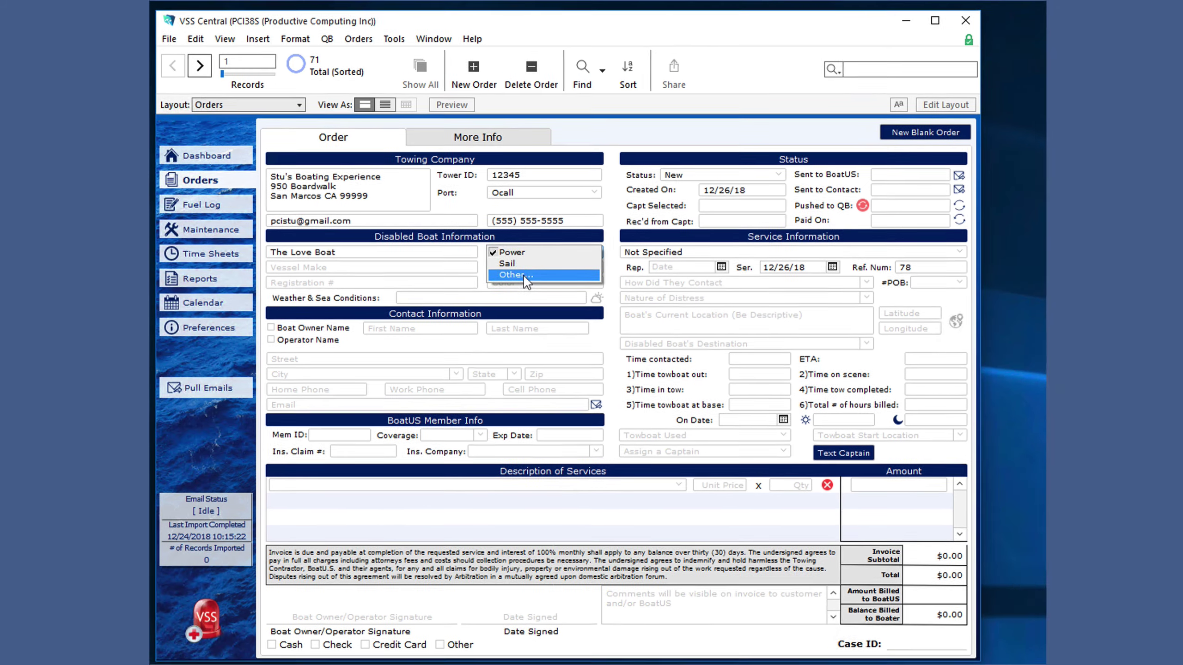
click(530, 274)
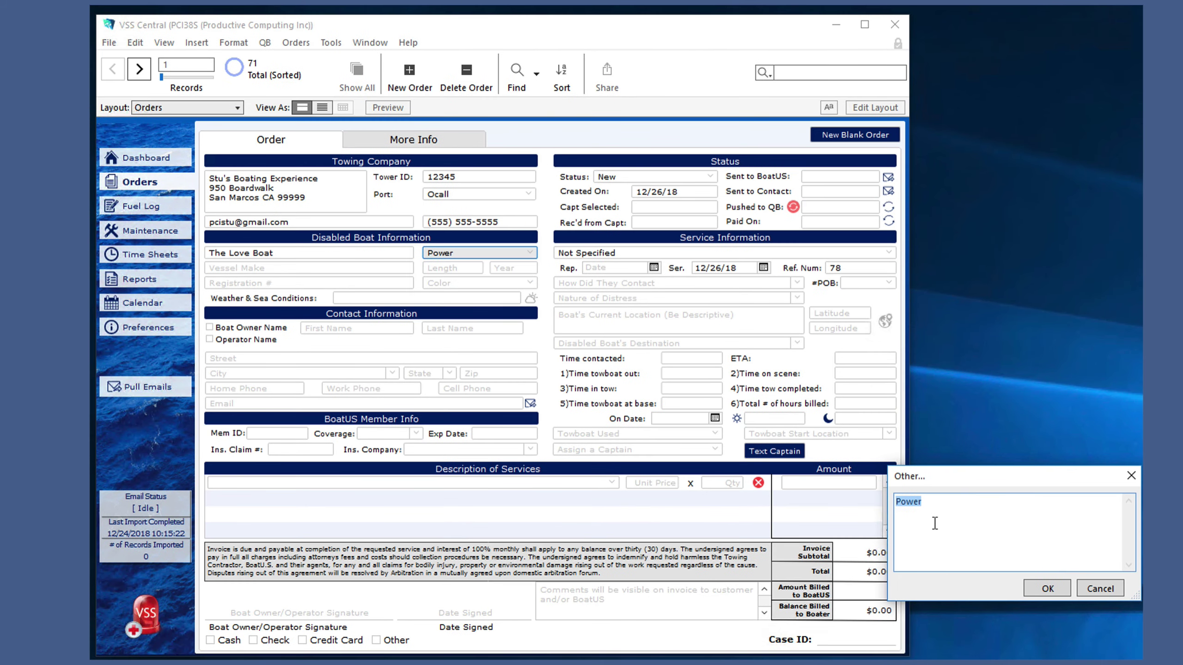
text(Toy)
click(1029, 591)
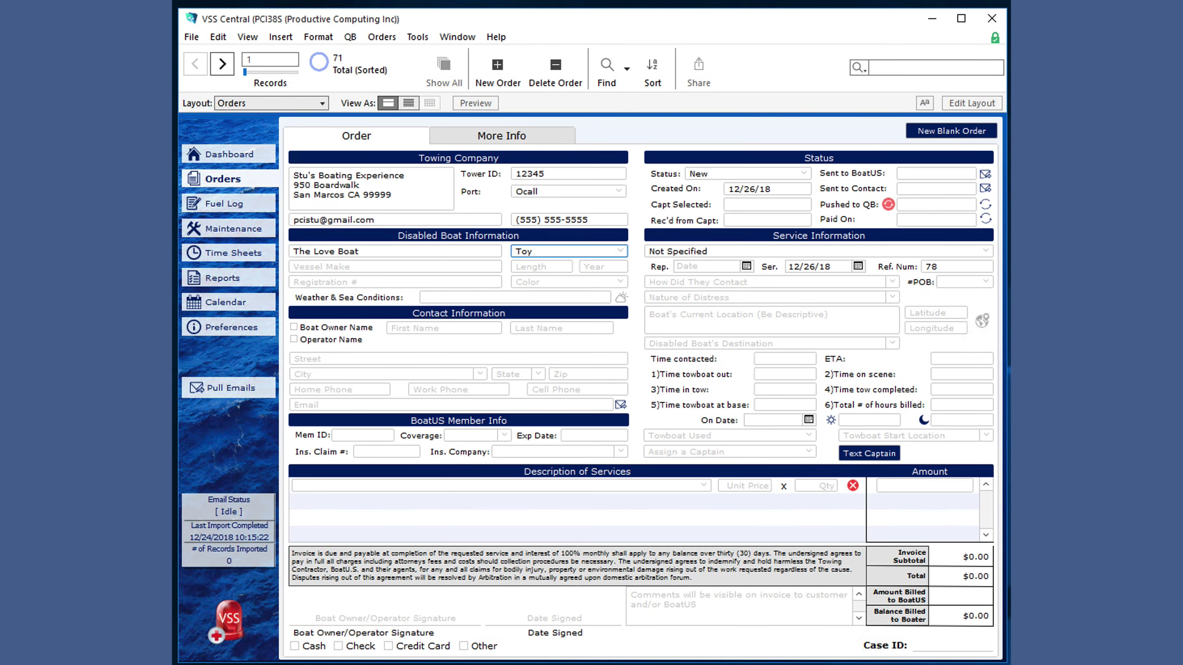
- Edit the boat colour value list to add Brown and Purple
click(621, 282)
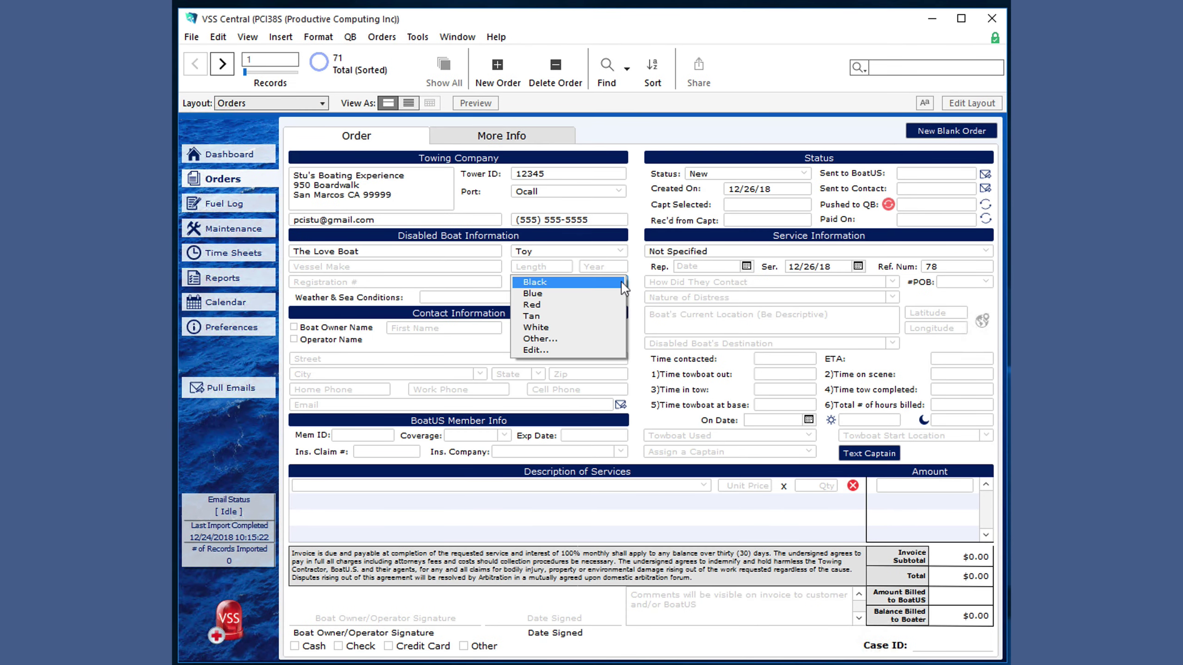
click(557, 354)
text(Purple)
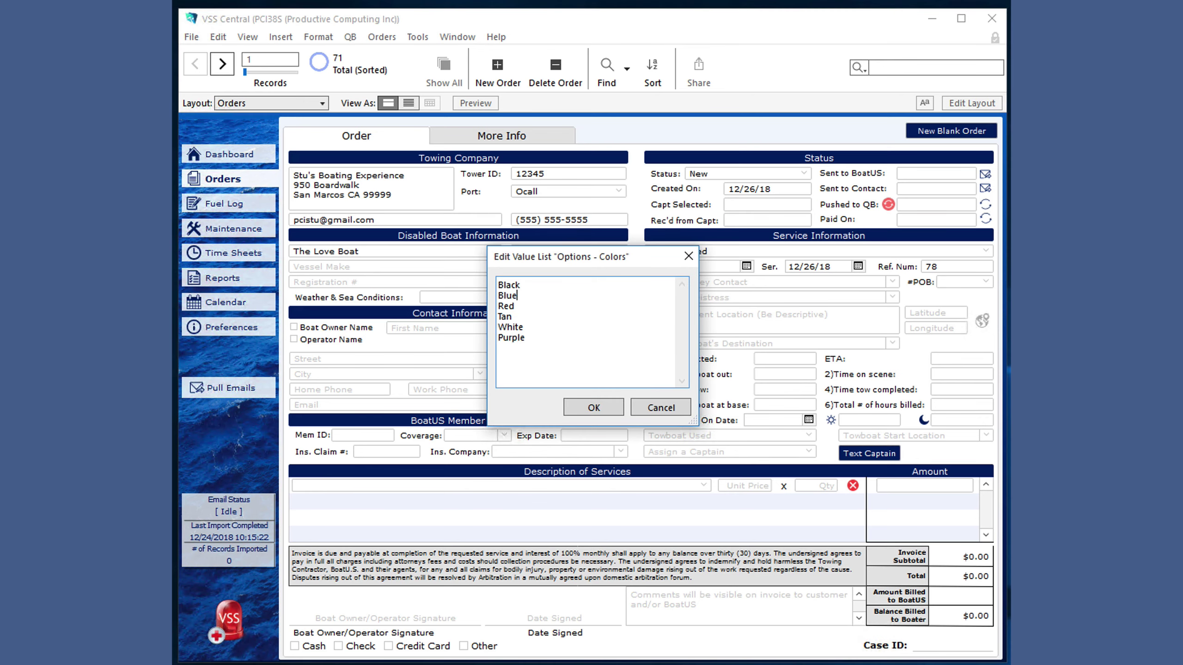
key(Return)
text(Brown)
drag(527, 350, 530, 337)
key(ctrl+c)
key(BackSpace)
click(498, 285)
key(ctrl+v)
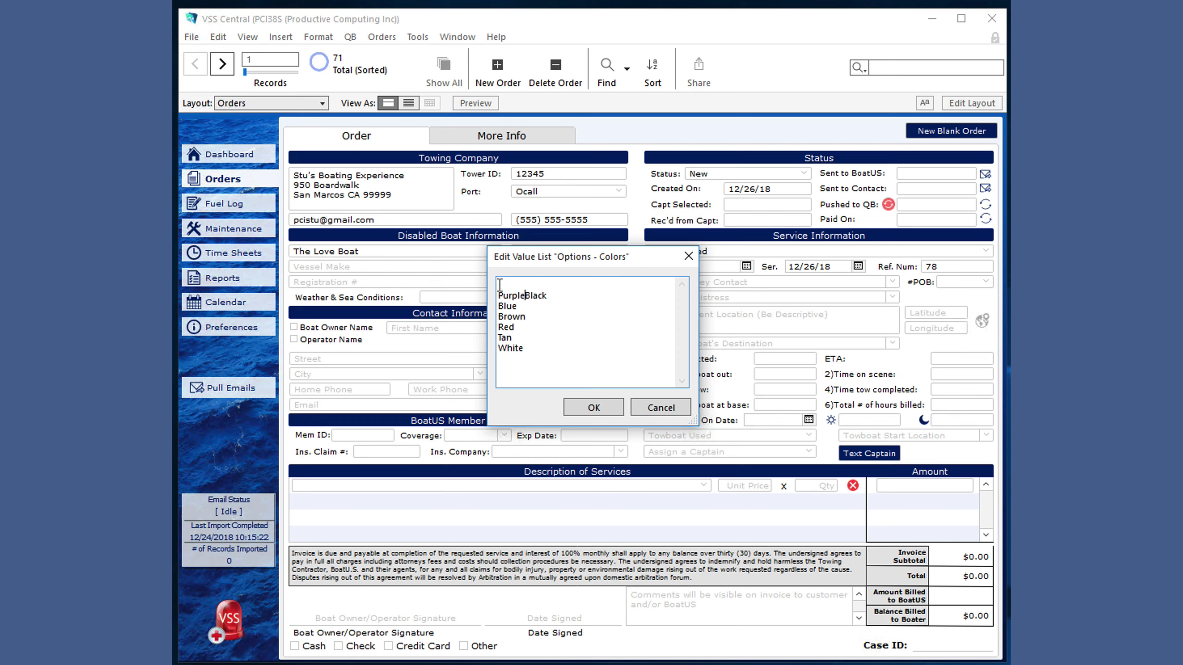
key(Return)
key(BackSpace)
click(614, 410)
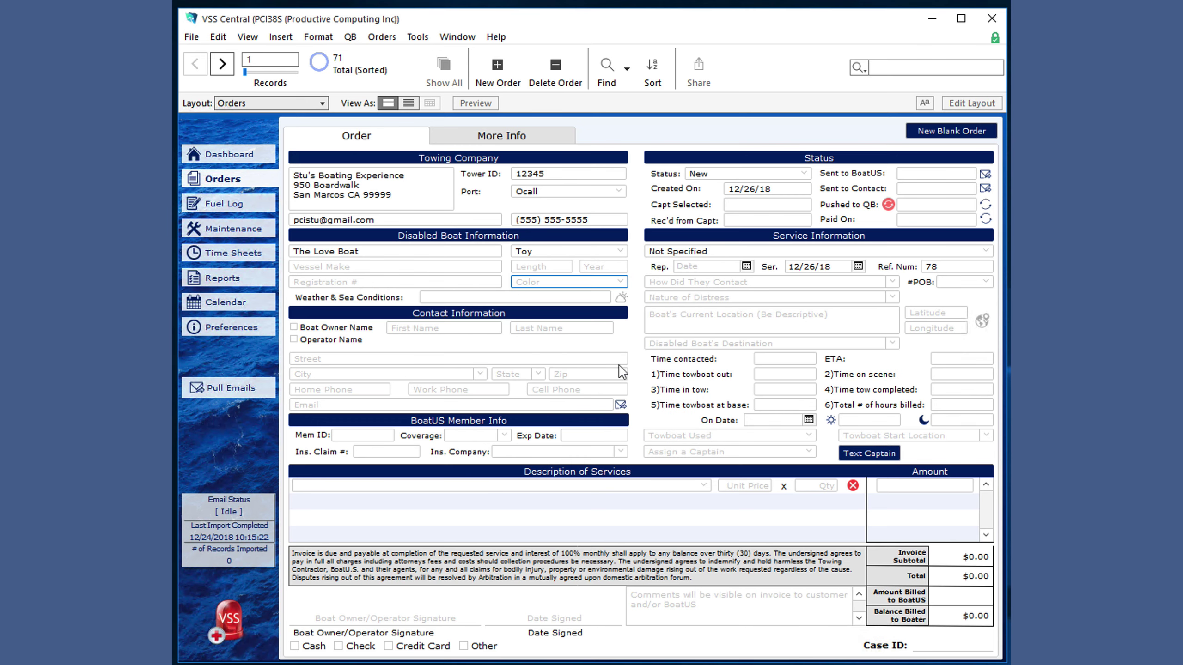
- Set the boat colour to Purple and sea conditions to 2'-4' Seas
click(613, 282)
click(540, 362)
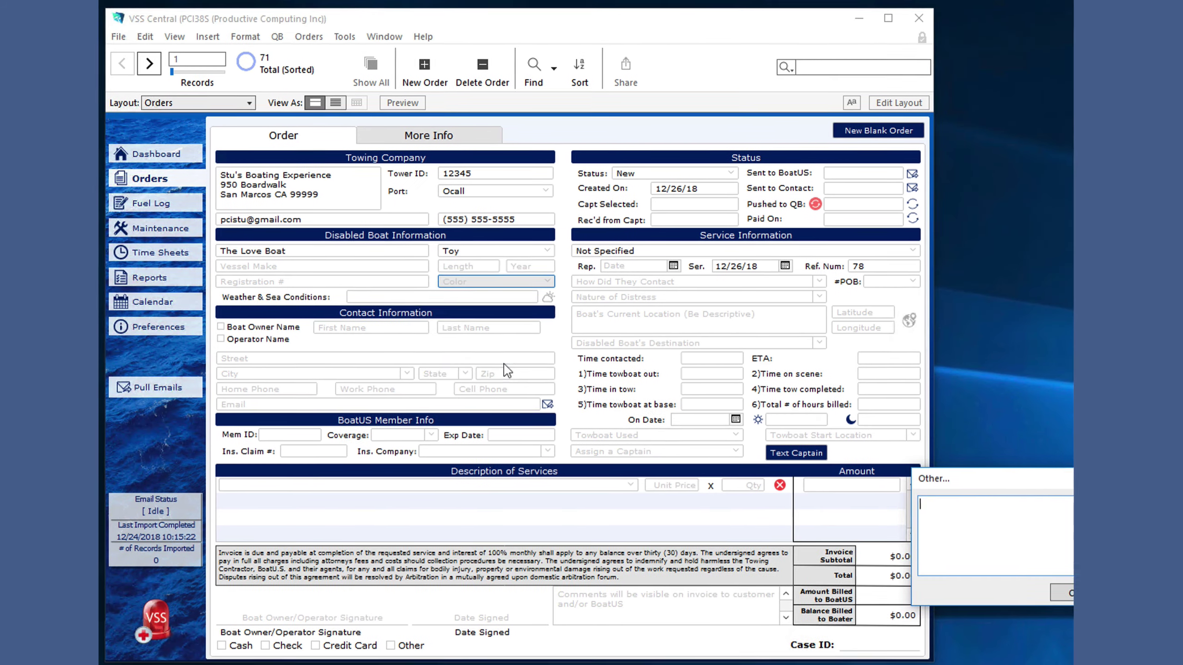
text(Striped)
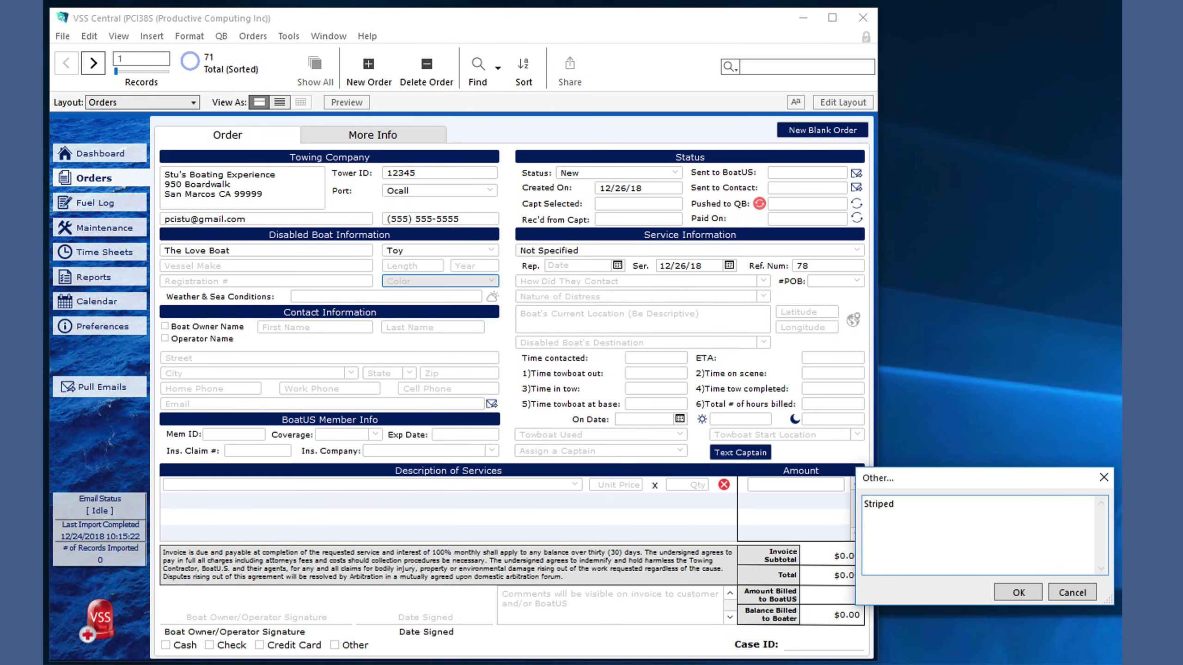
click(1018, 592)
click(466, 281)
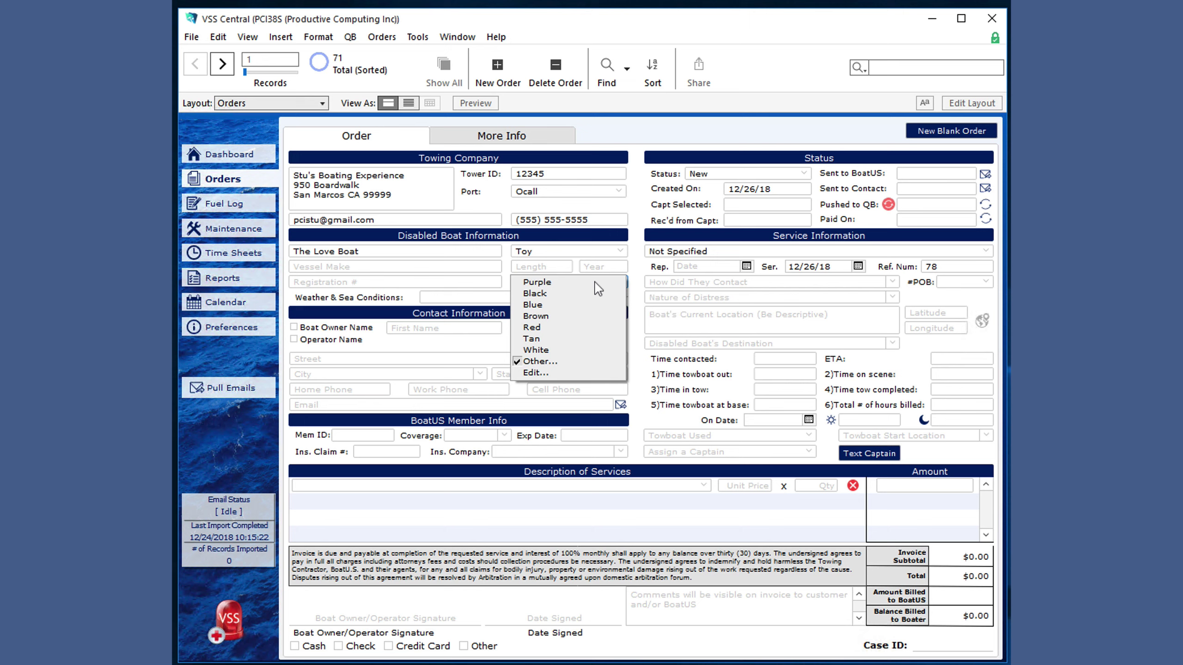
click(577, 282)
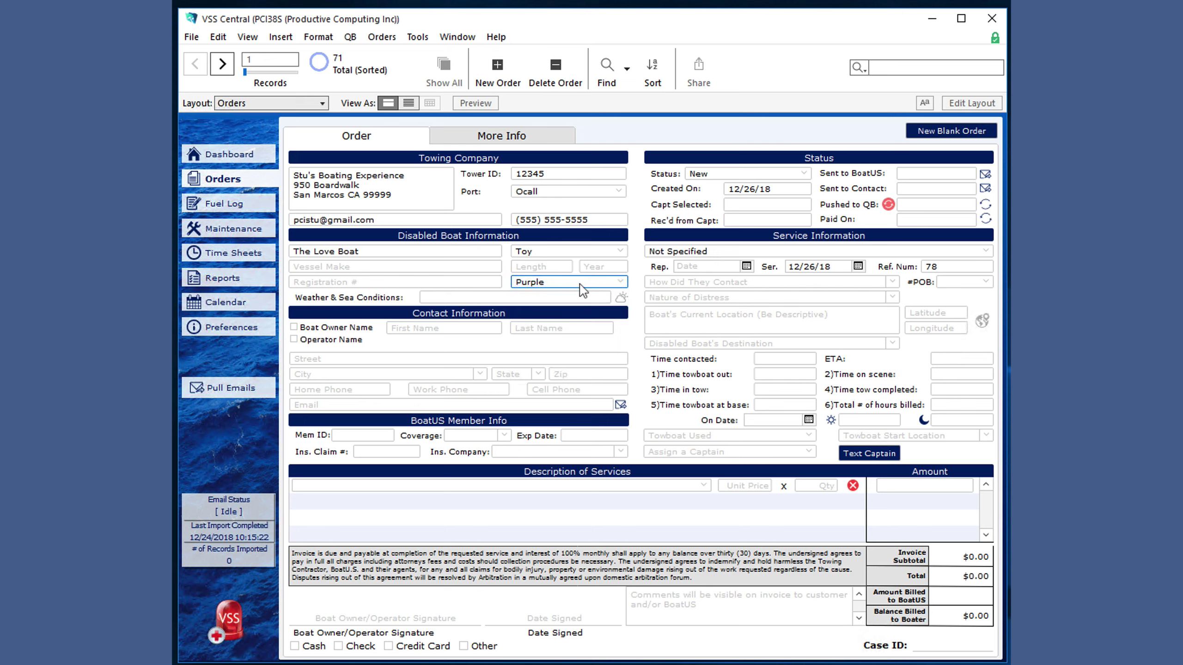
click(598, 302)
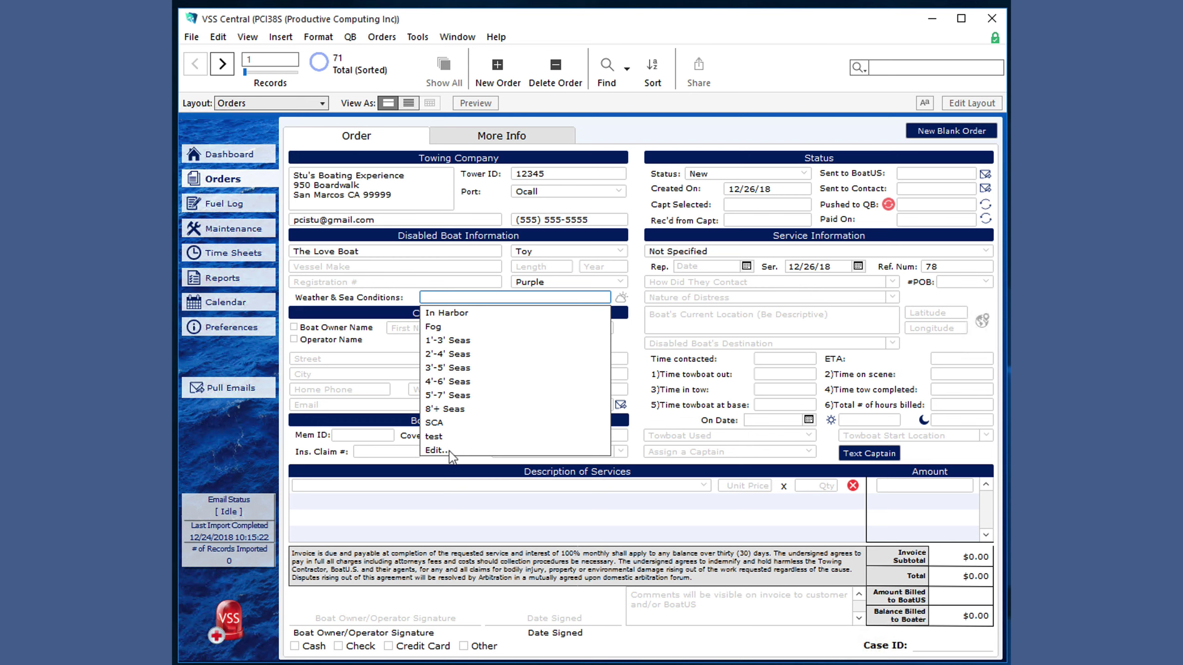
click(454, 354)
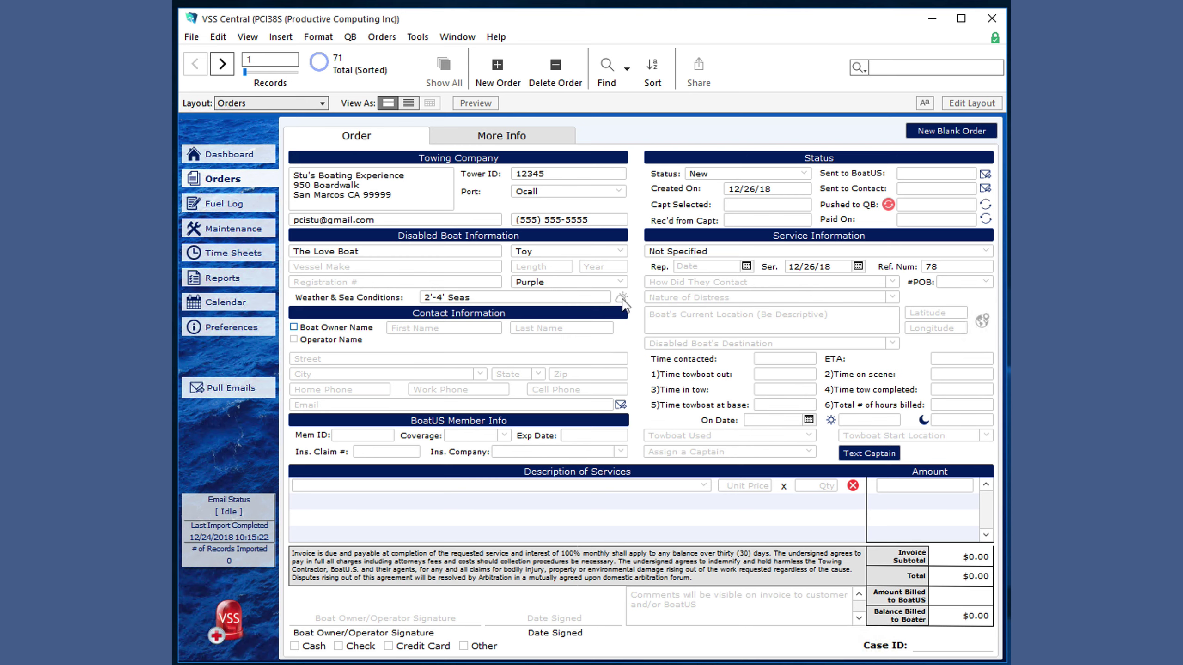
- Toggle the owner/operator checkboxes and enter the contact's first and last name
click(294, 339)
click(293, 327)
click(293, 339)
click(294, 327)
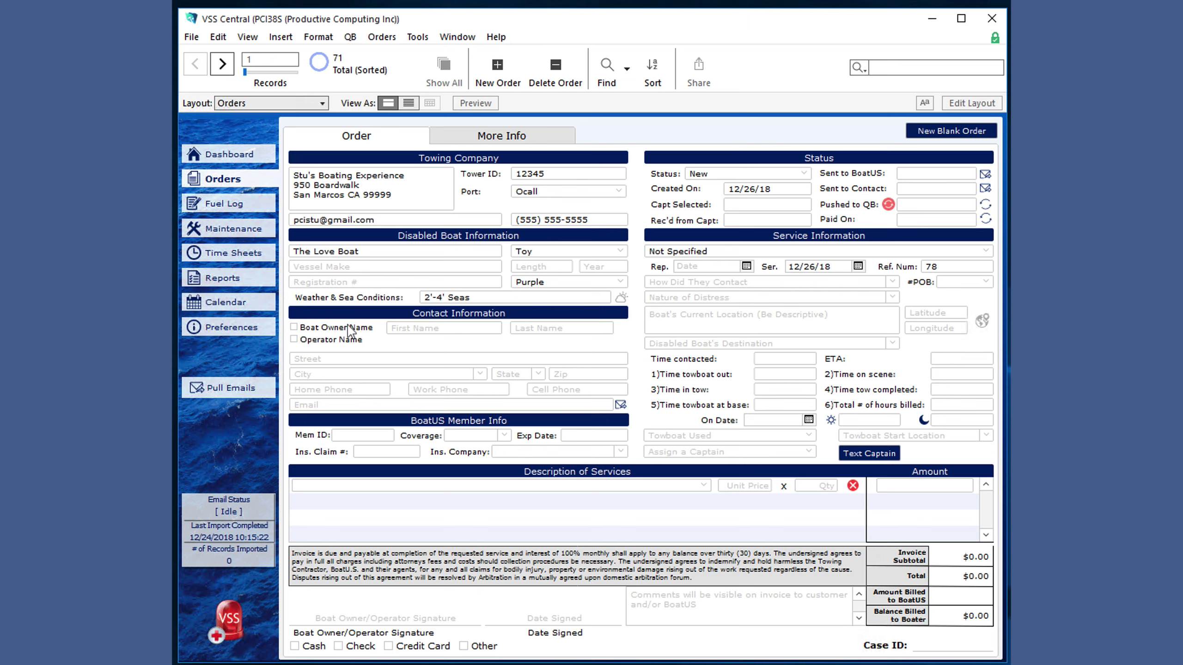
click(403, 326)
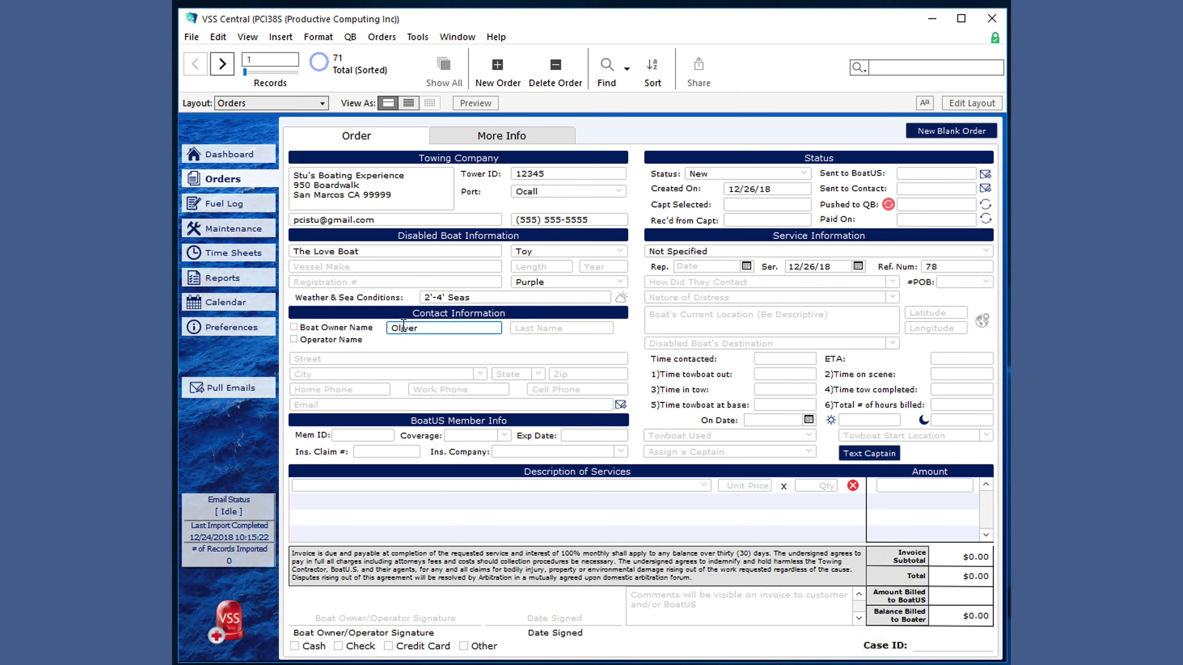
key(Tab)
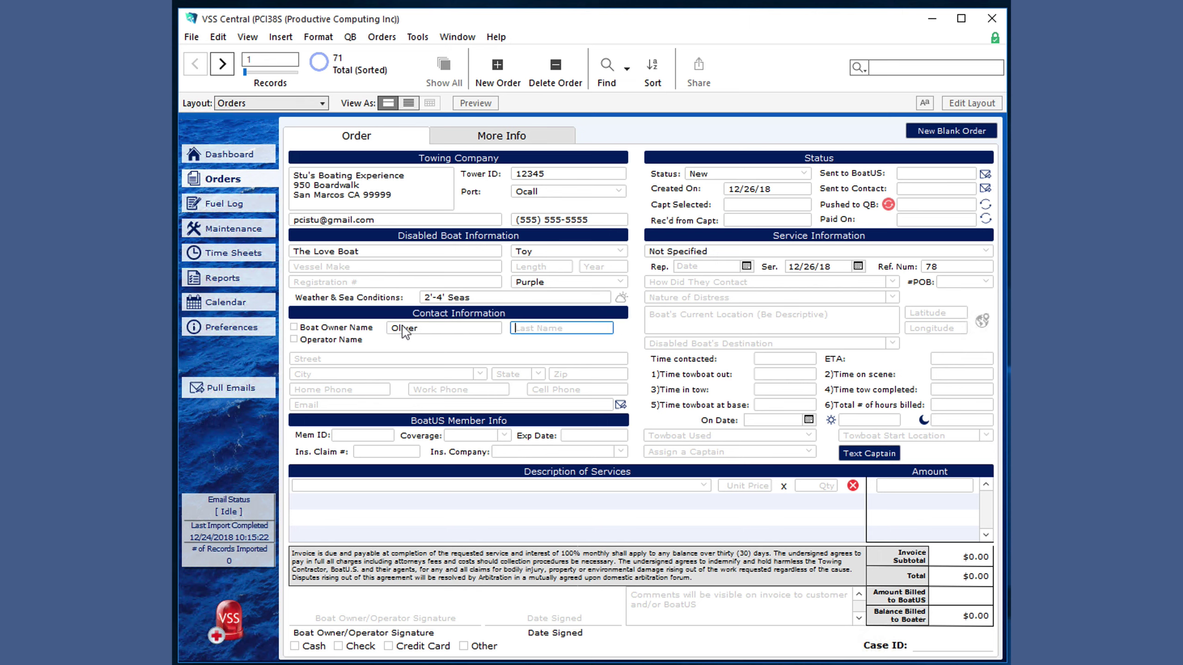
click(447, 345)
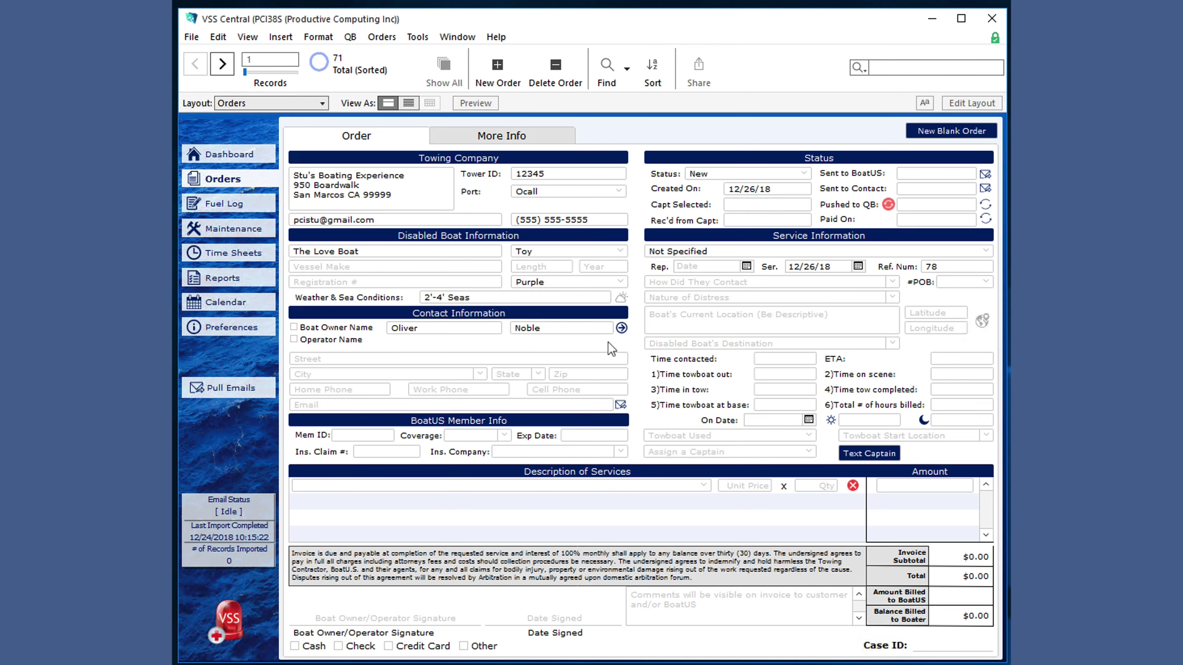
- Review the boat owner's other orders, opening order 46 and then order 78
click(621, 328)
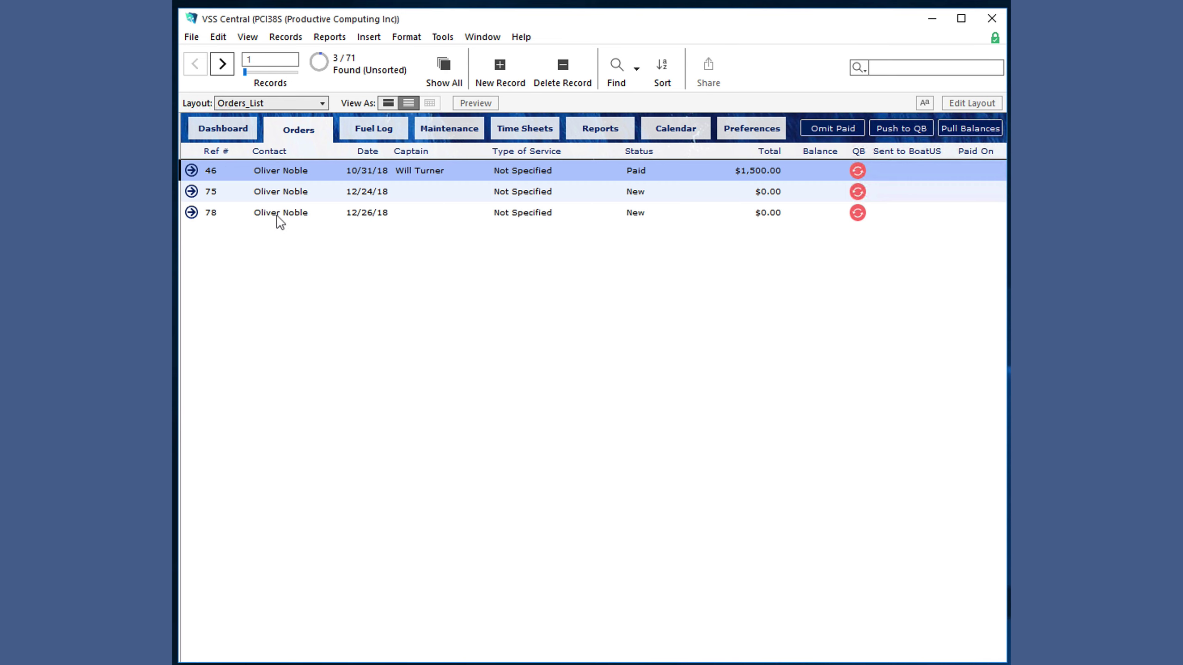
click(192, 170)
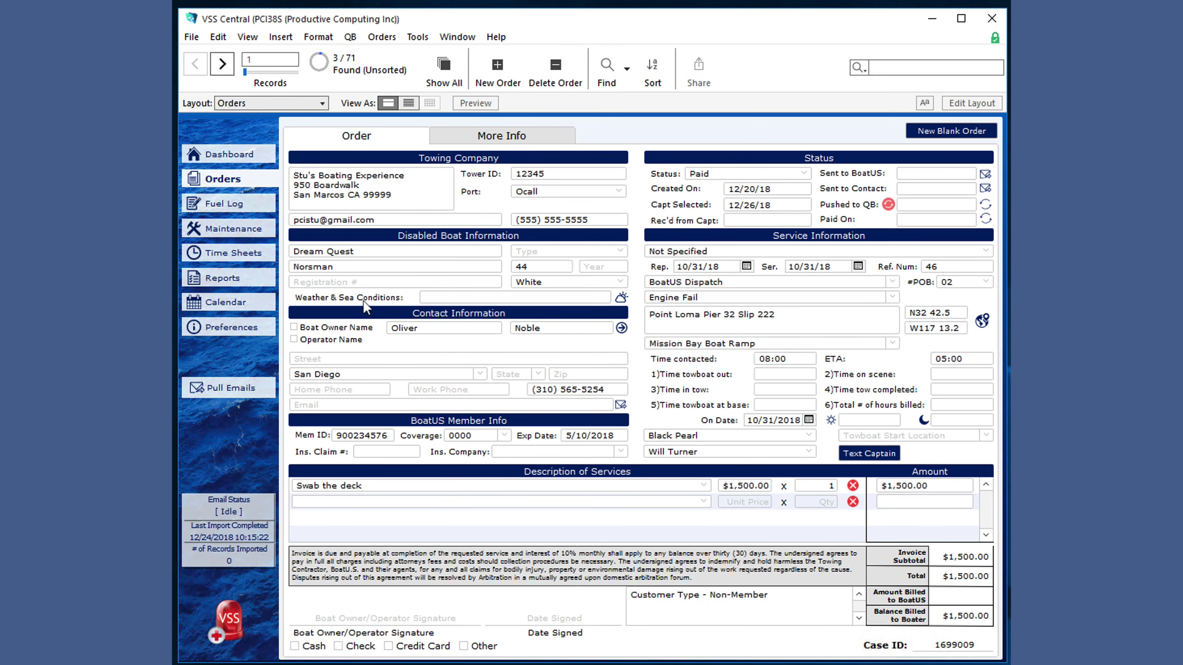
click(622, 329)
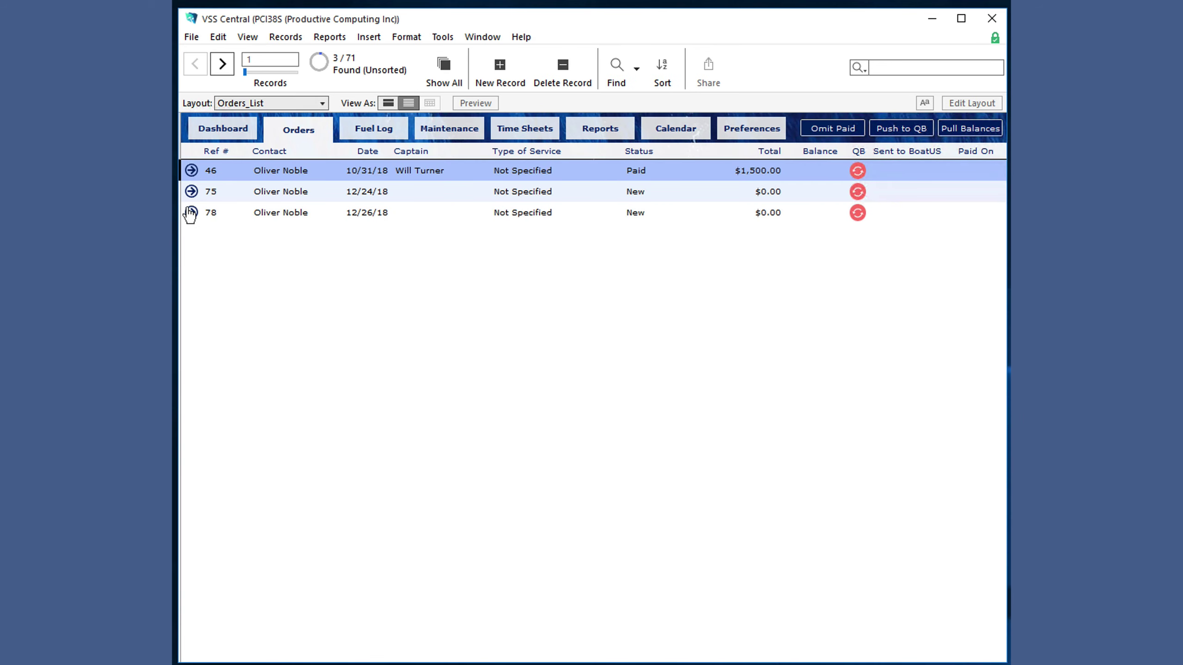
click(191, 213)
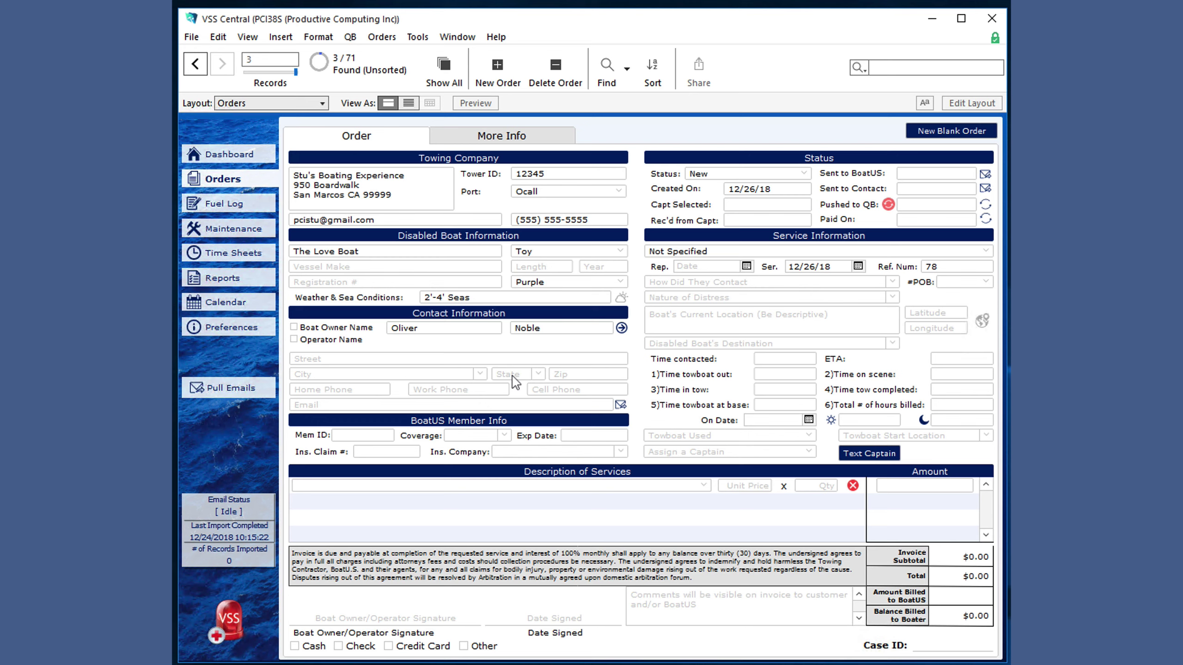
- Set the contact's state to CA and start entering the contact's e-mail address
click(534, 375)
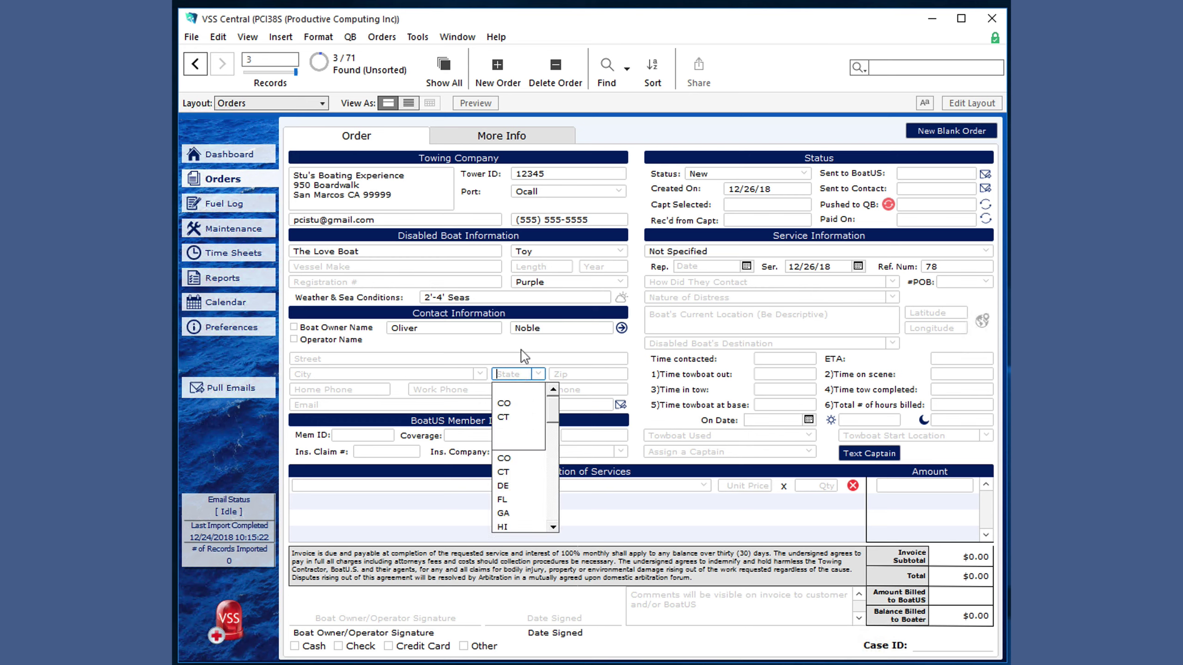
text(c)
key(Return)
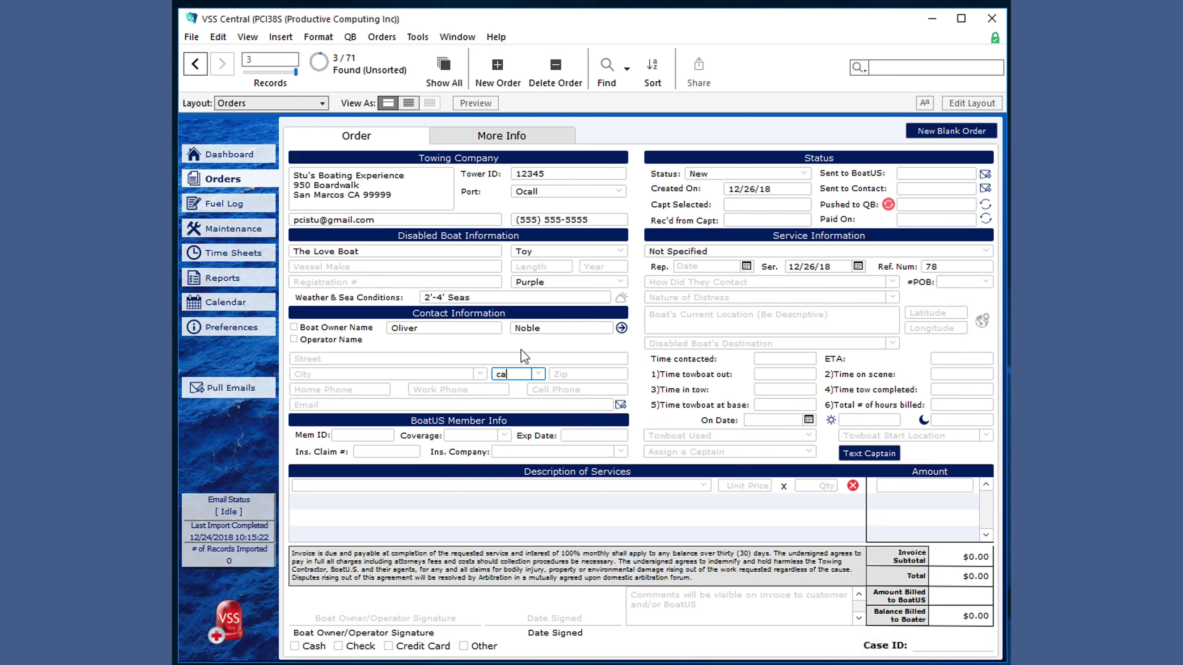
click(441, 405)
text(myemail)
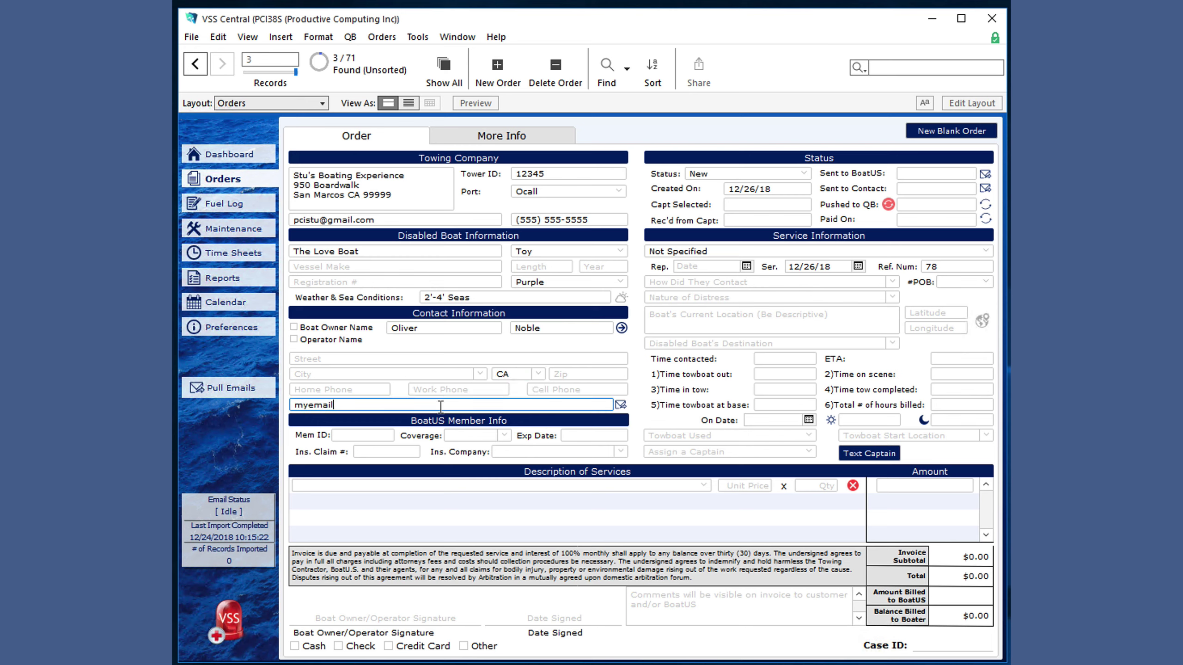
text(@myemail.com)
click(369, 436)
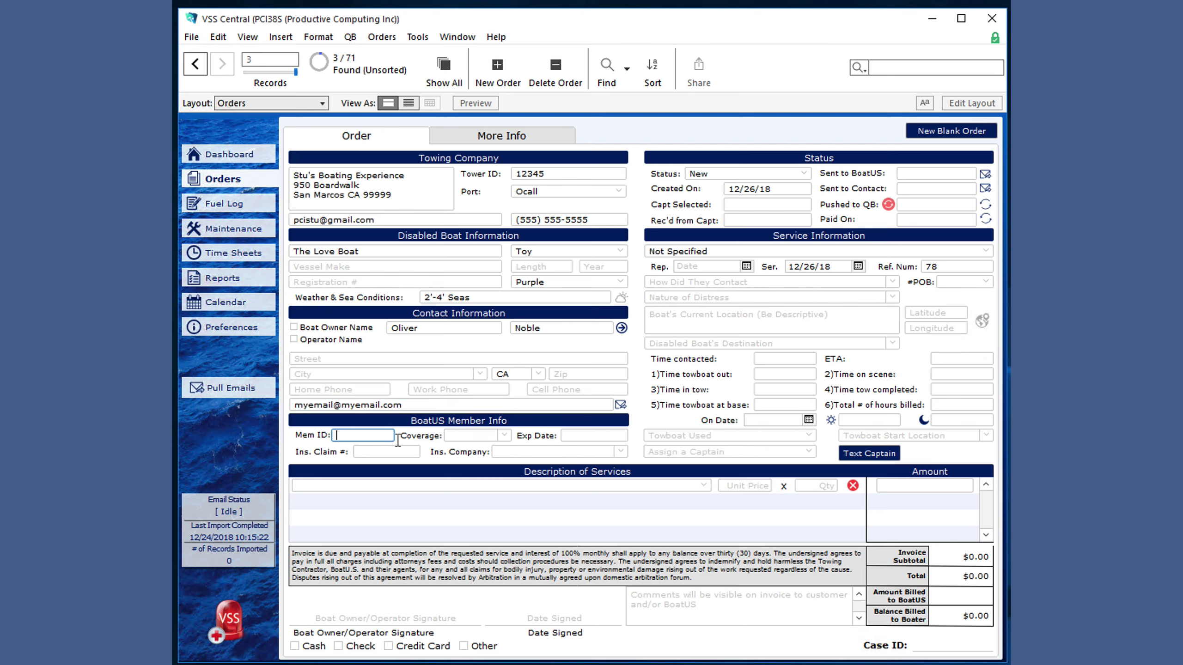
click(504, 436)
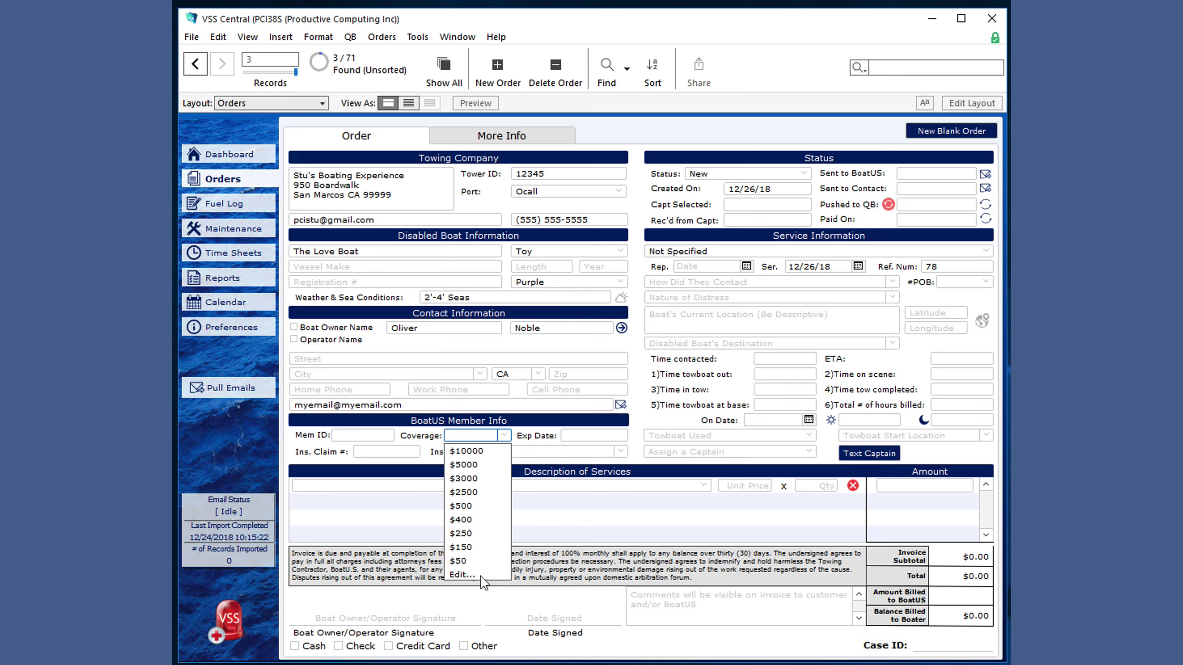
click(587, 437)
click(400, 453)
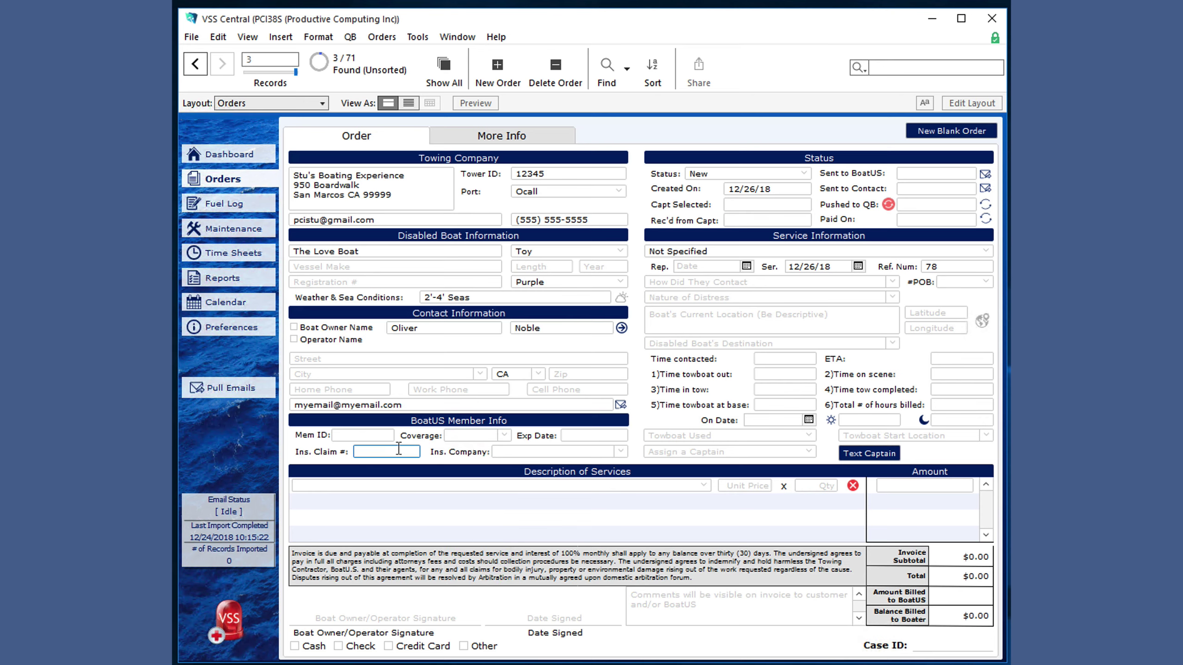
click(621, 453)
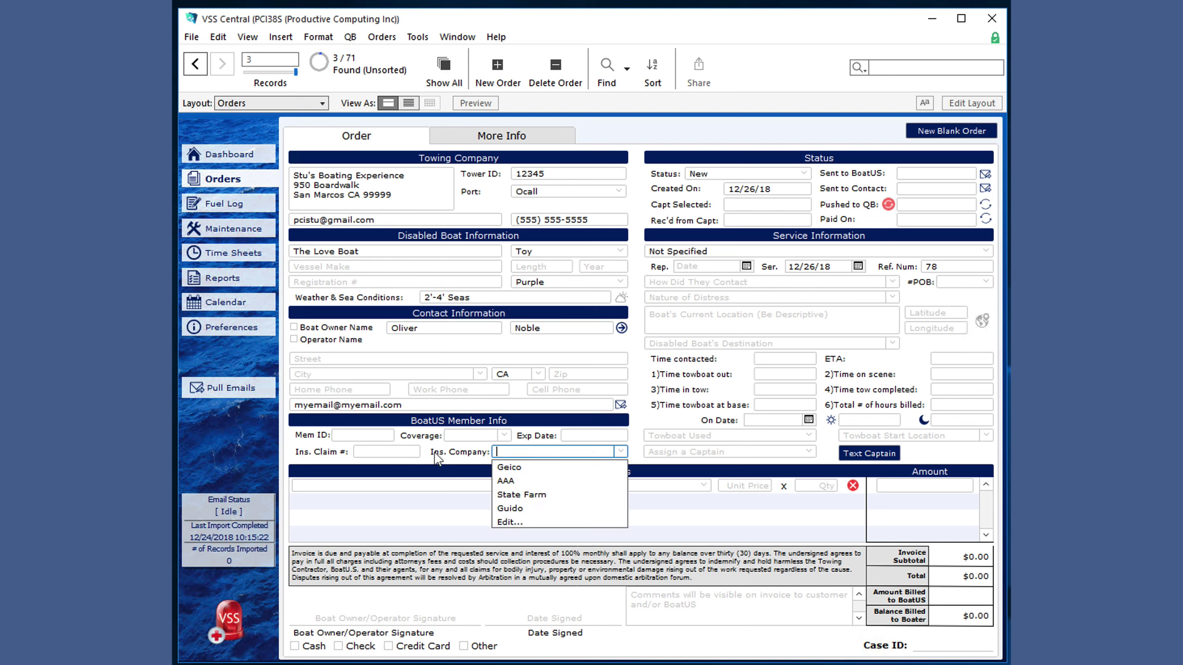
click(436, 458)
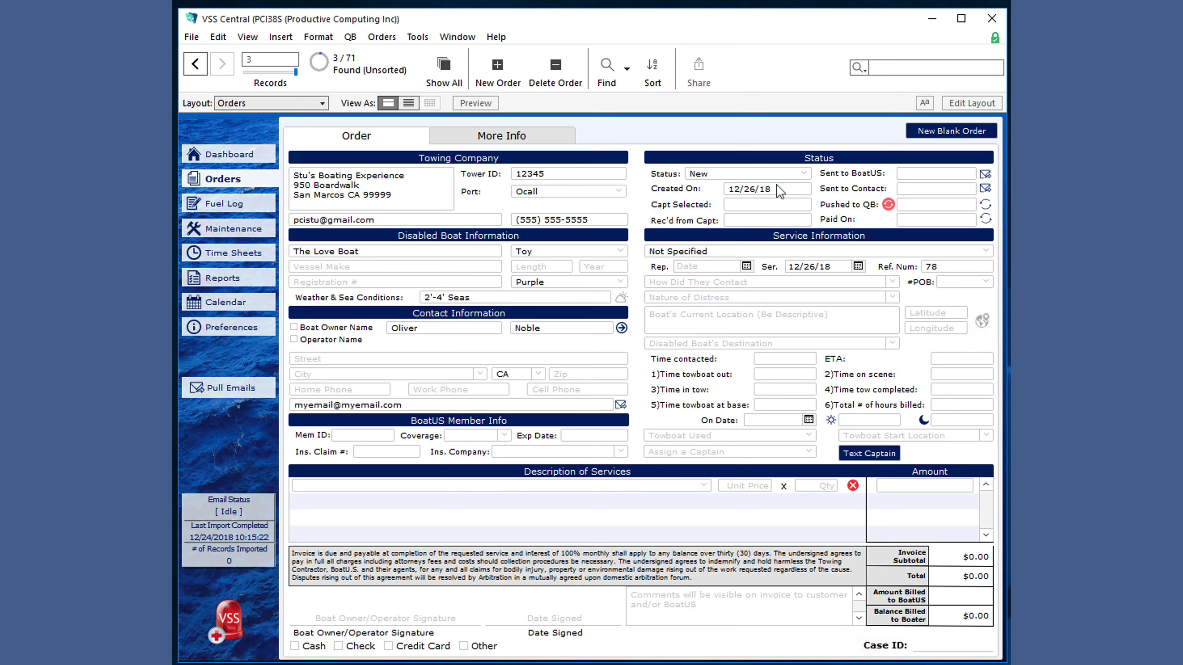
click(805, 179)
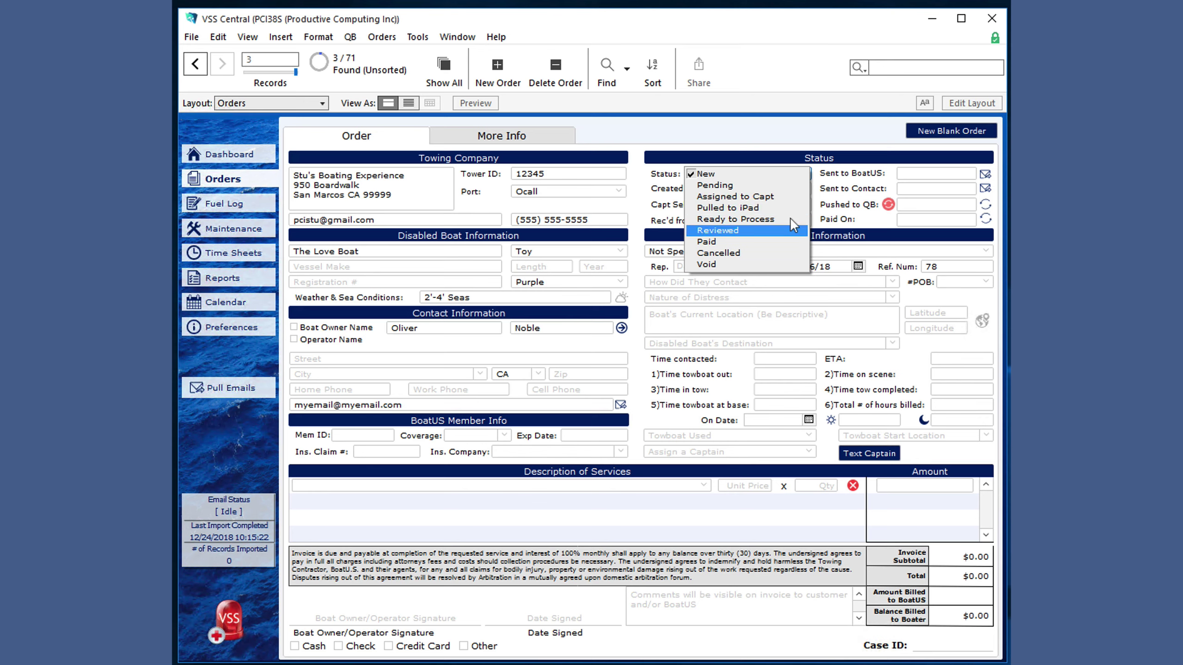
click(835, 208)
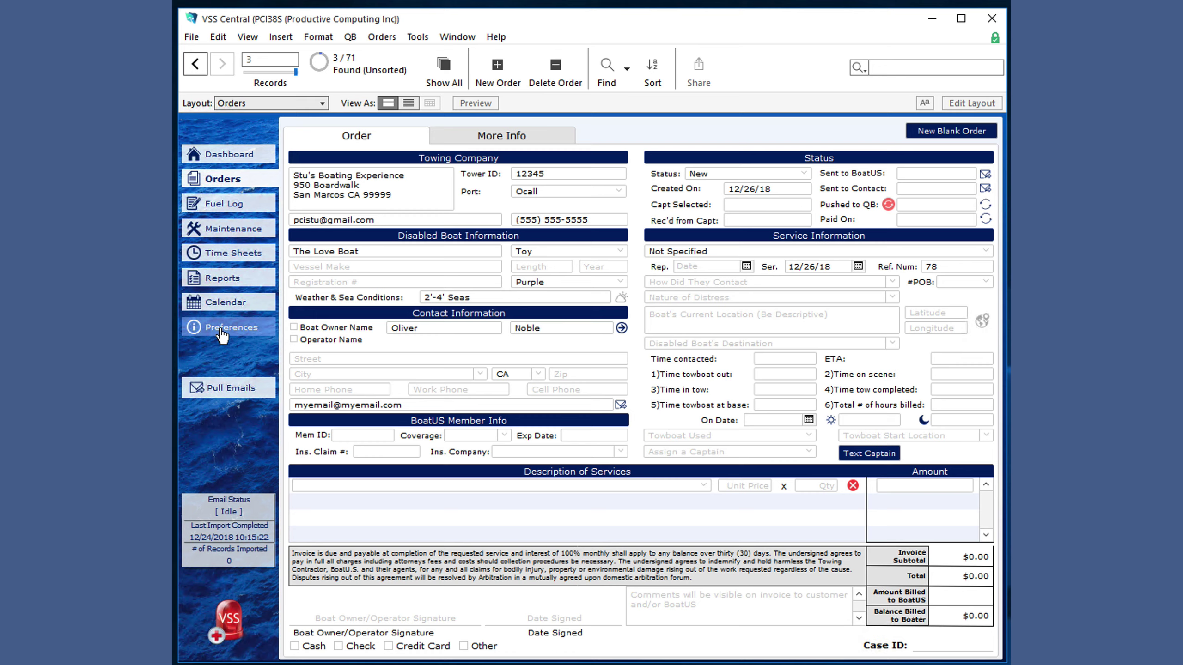
- Review the e-mail sending settings in Preferences, then return to the order
click(223, 335)
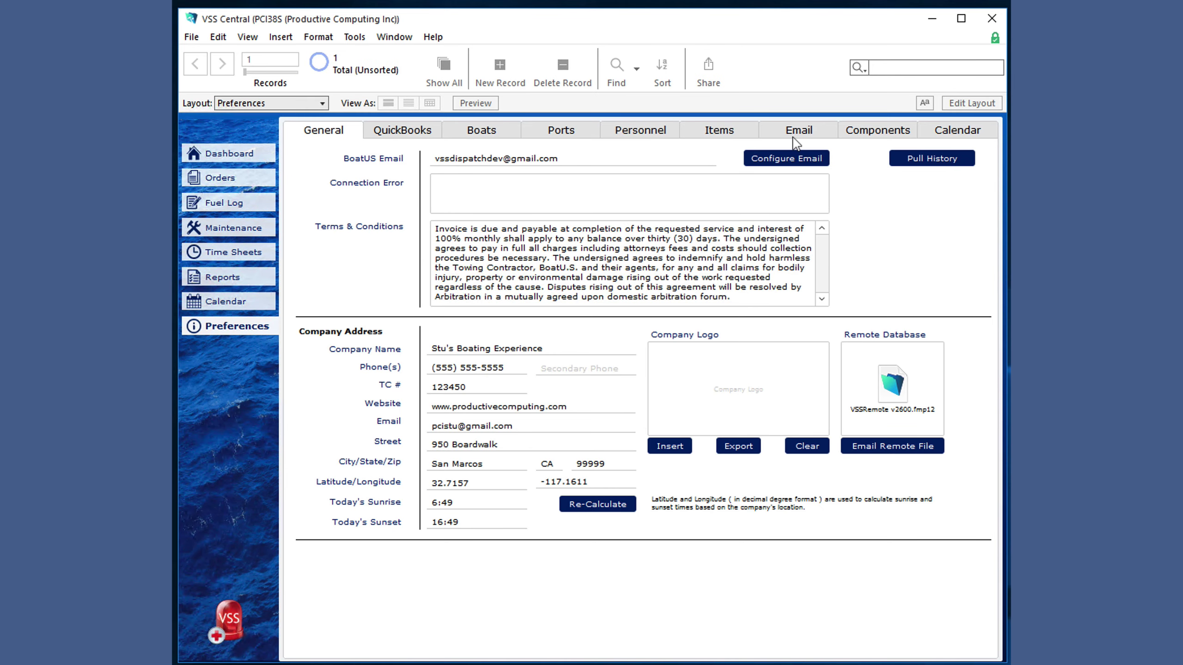
click(796, 142)
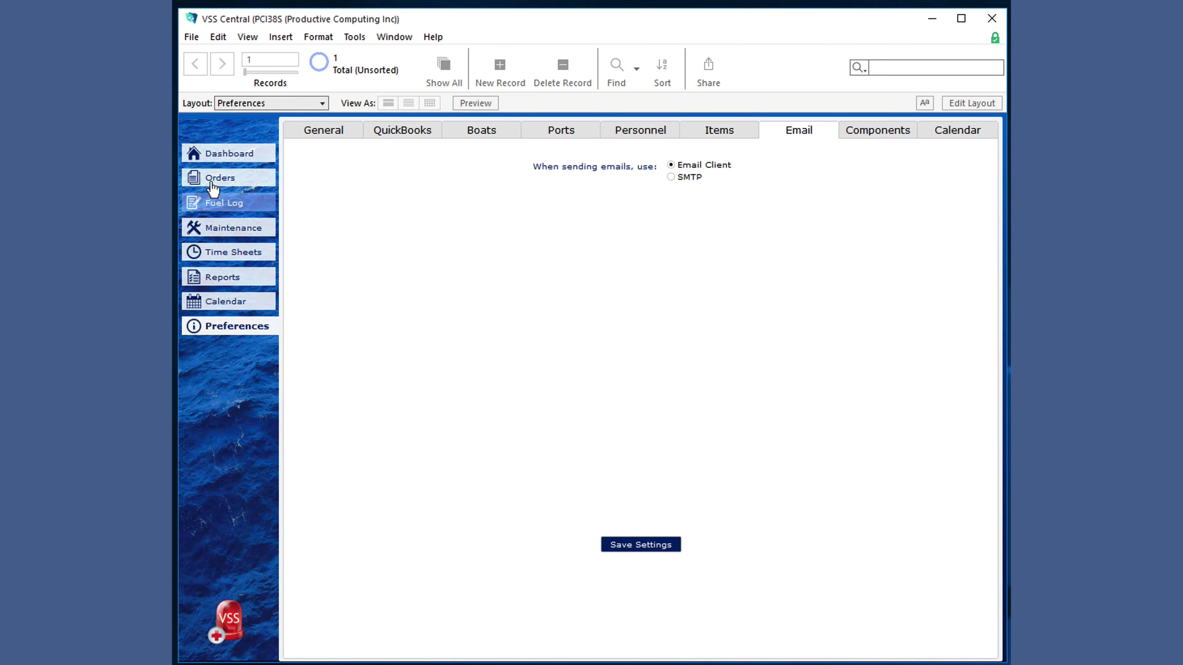
click(213, 187)
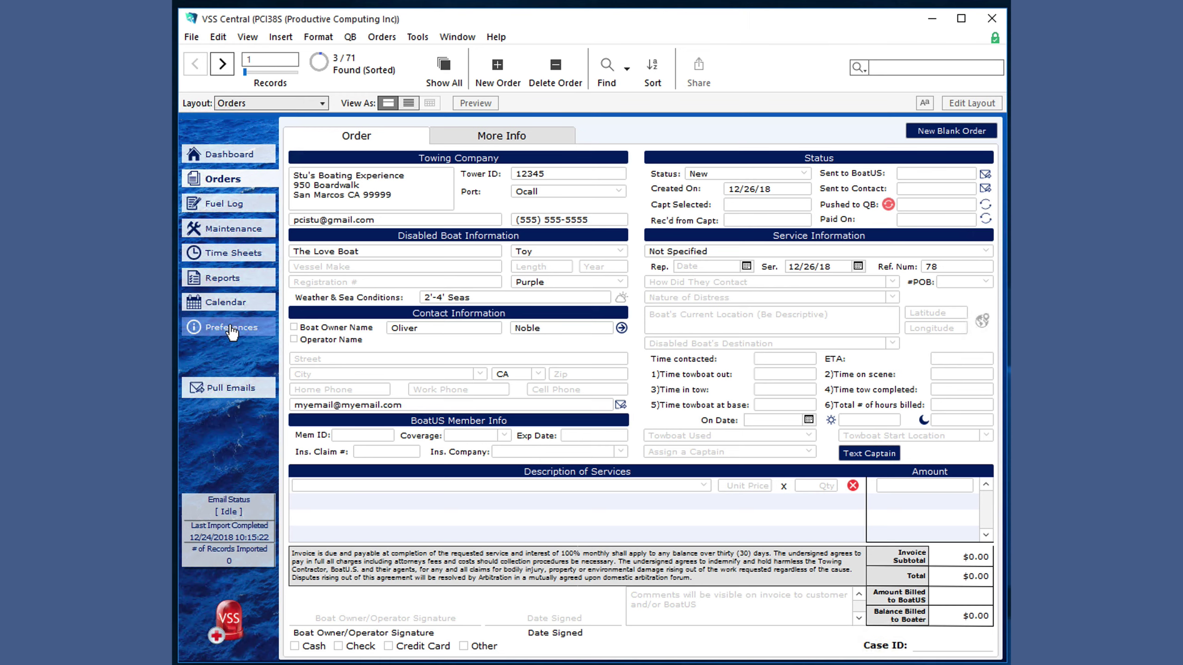
- Uncheck QuickBooks integration in Preferences and return to order 78
click(256, 327)
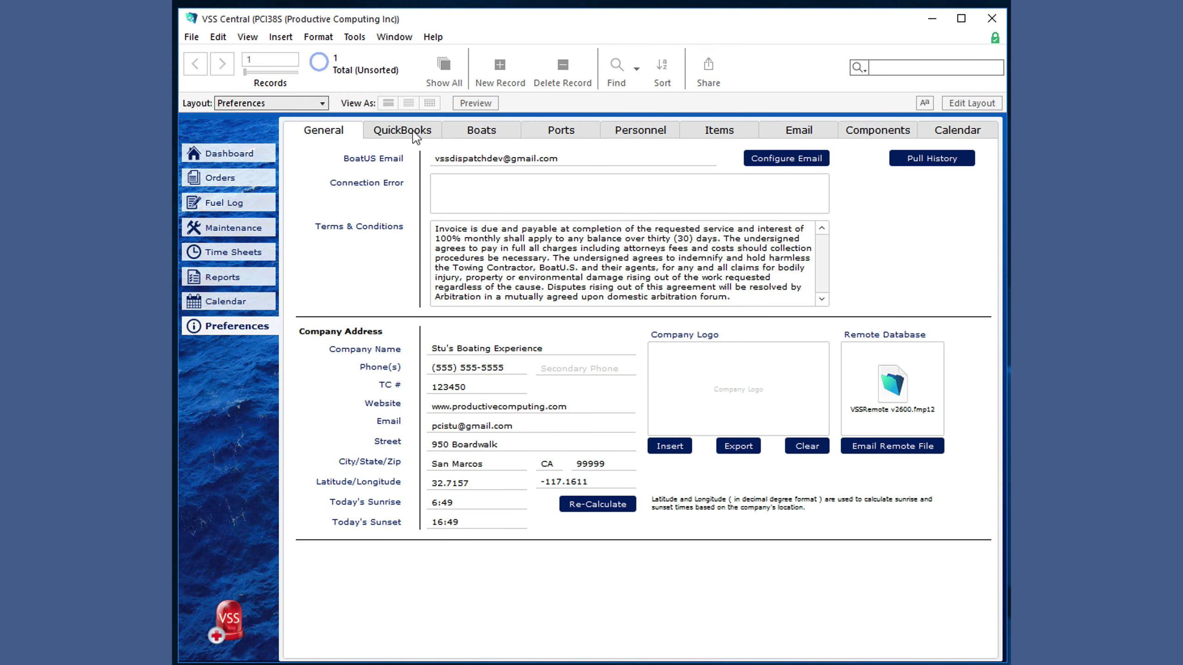
click(414, 137)
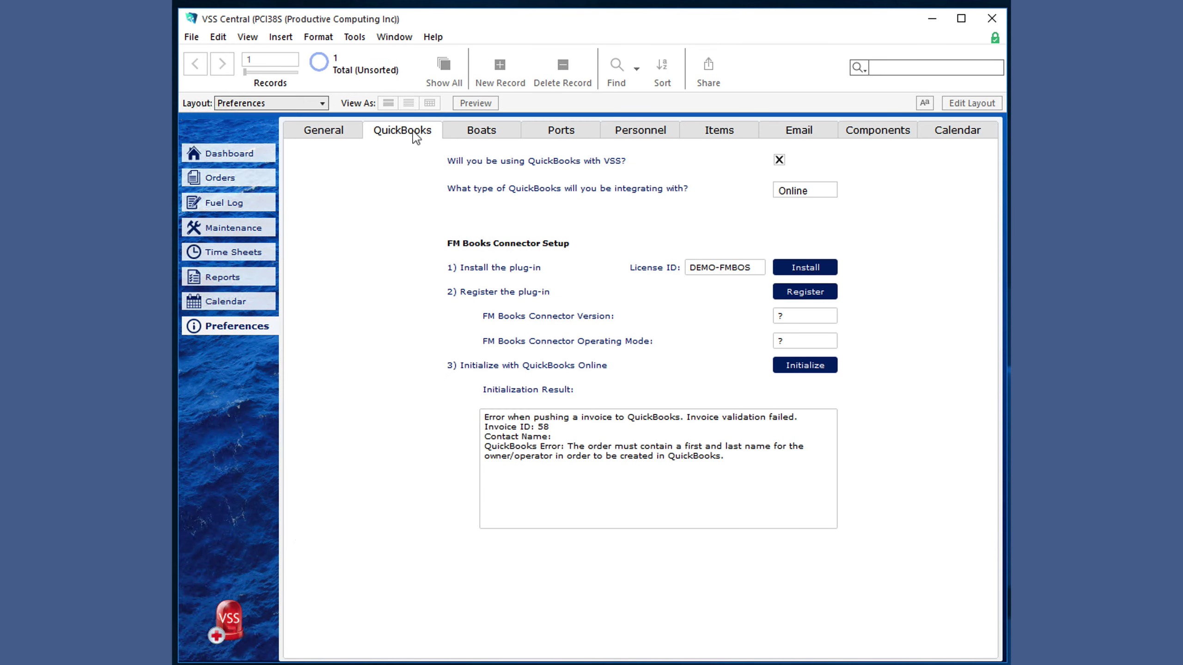
click(779, 160)
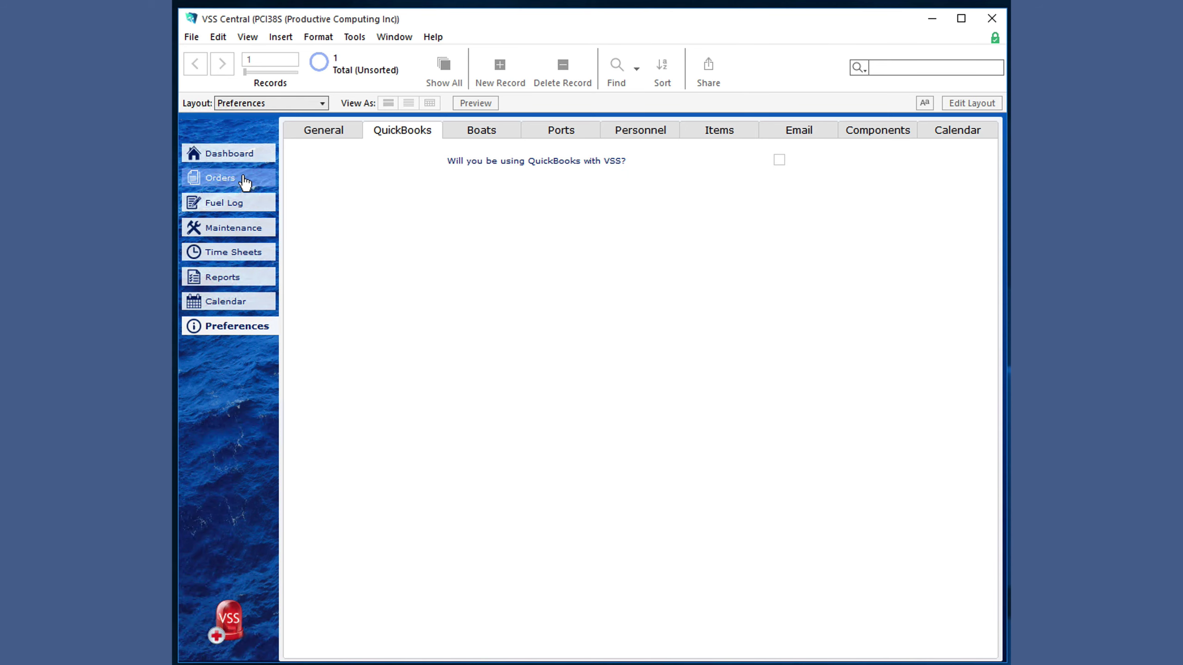
click(254, 178)
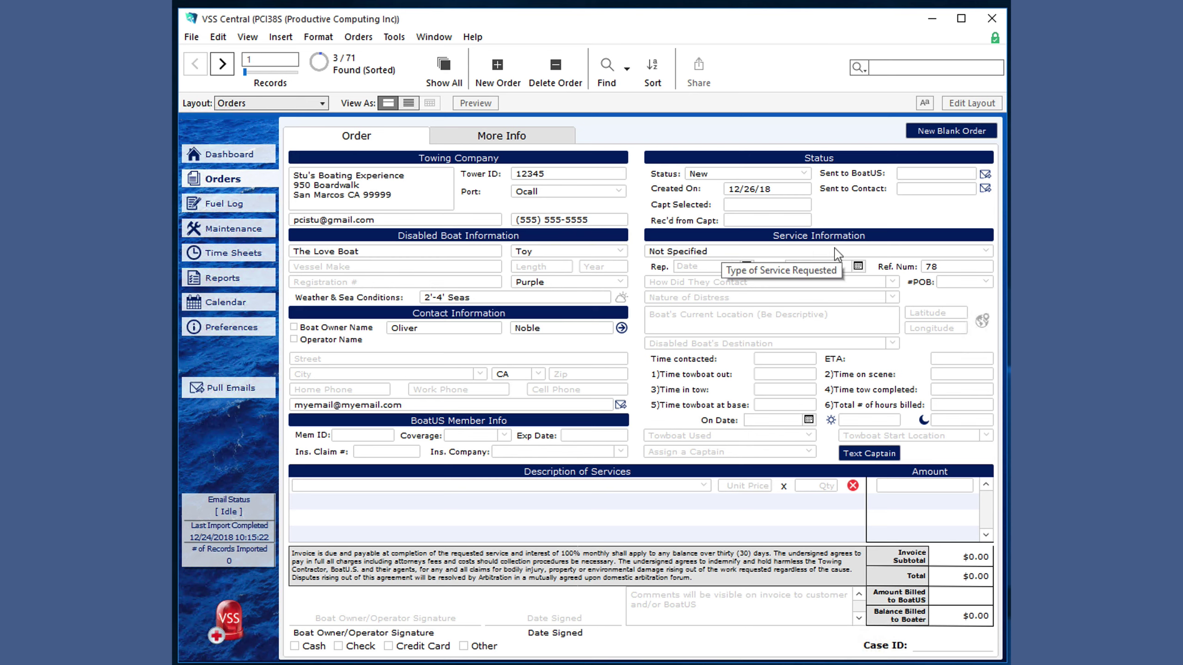
click(983, 256)
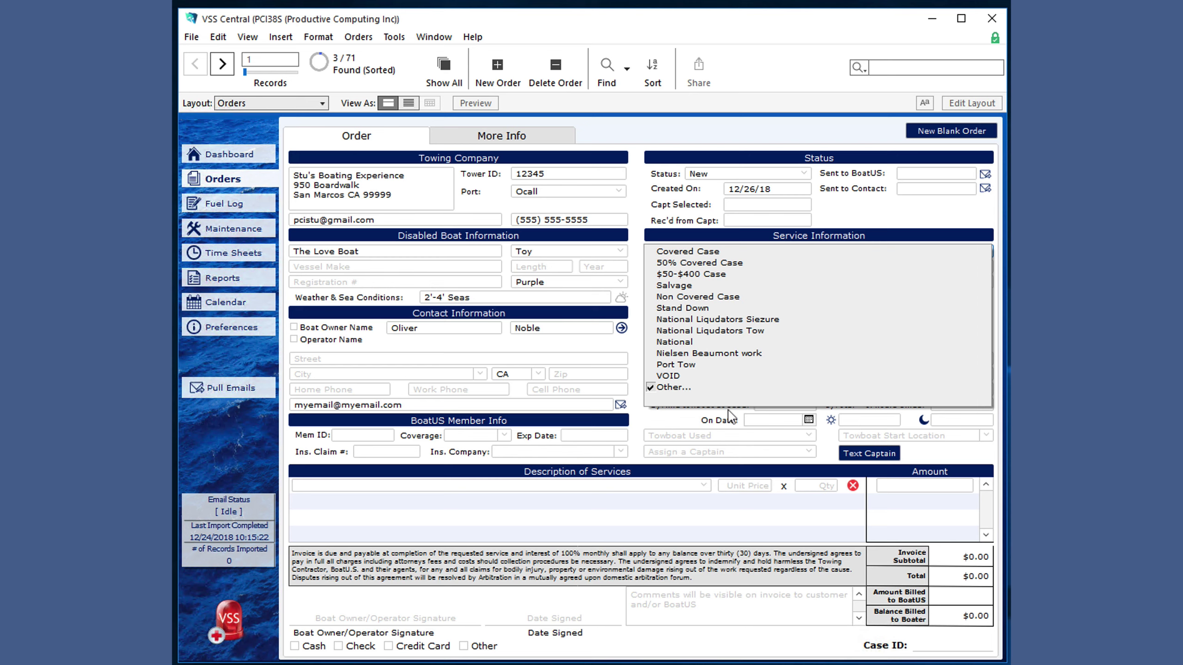
click(697, 424)
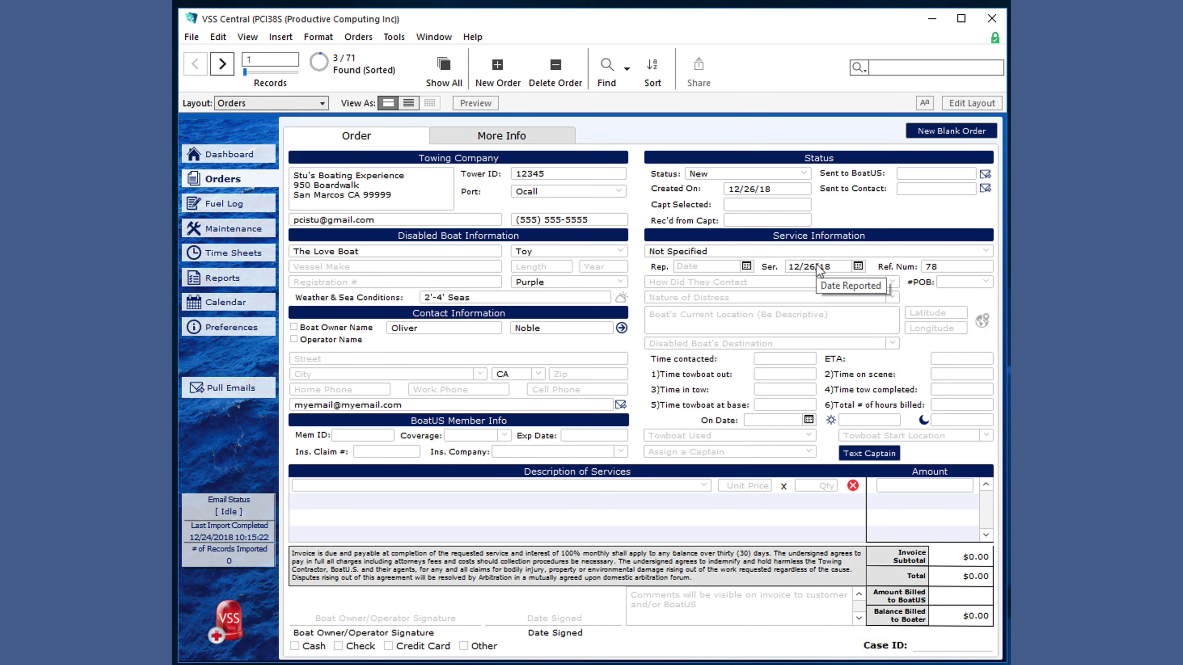
click(948, 267)
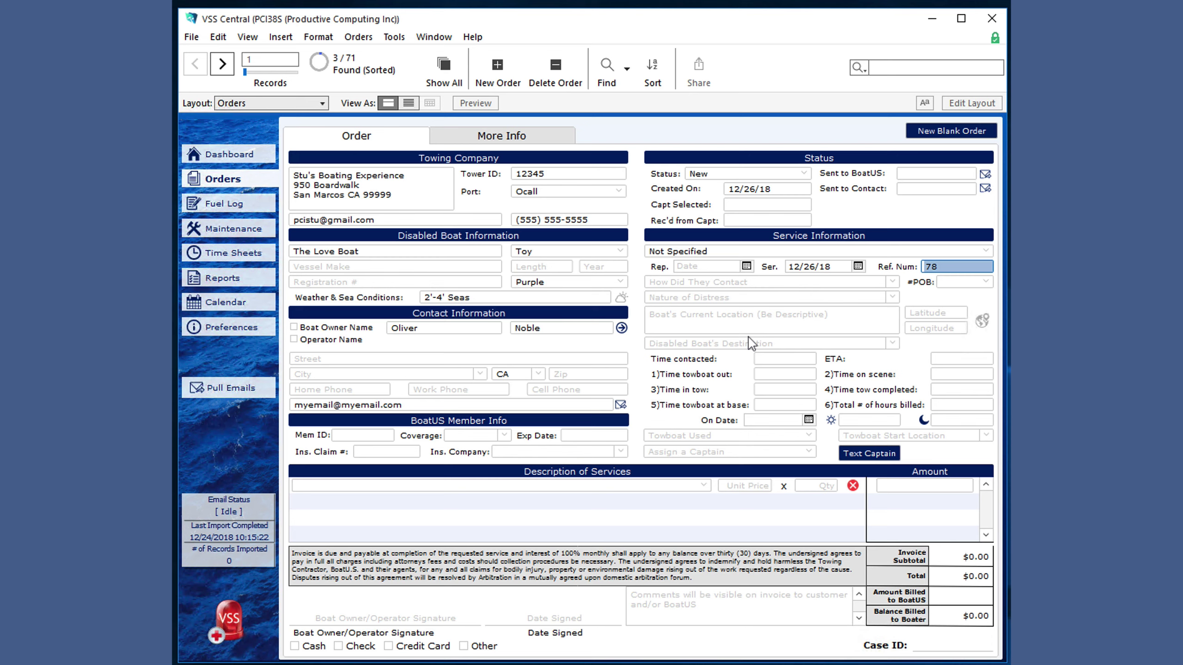
click(892, 282)
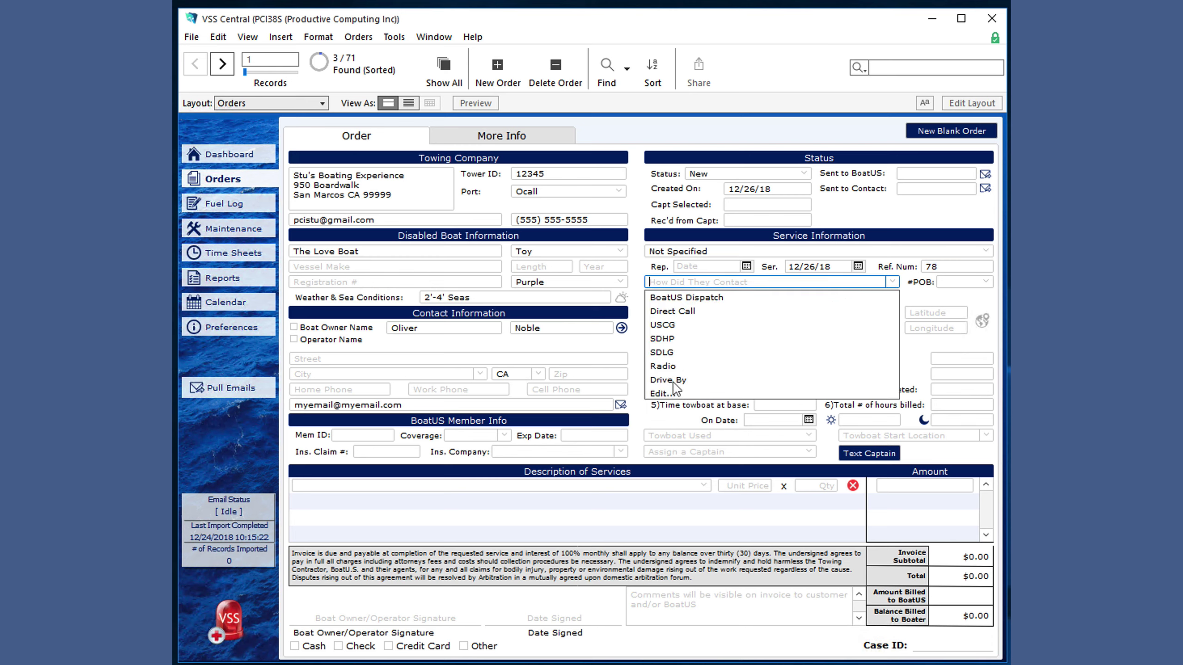
click(986, 282)
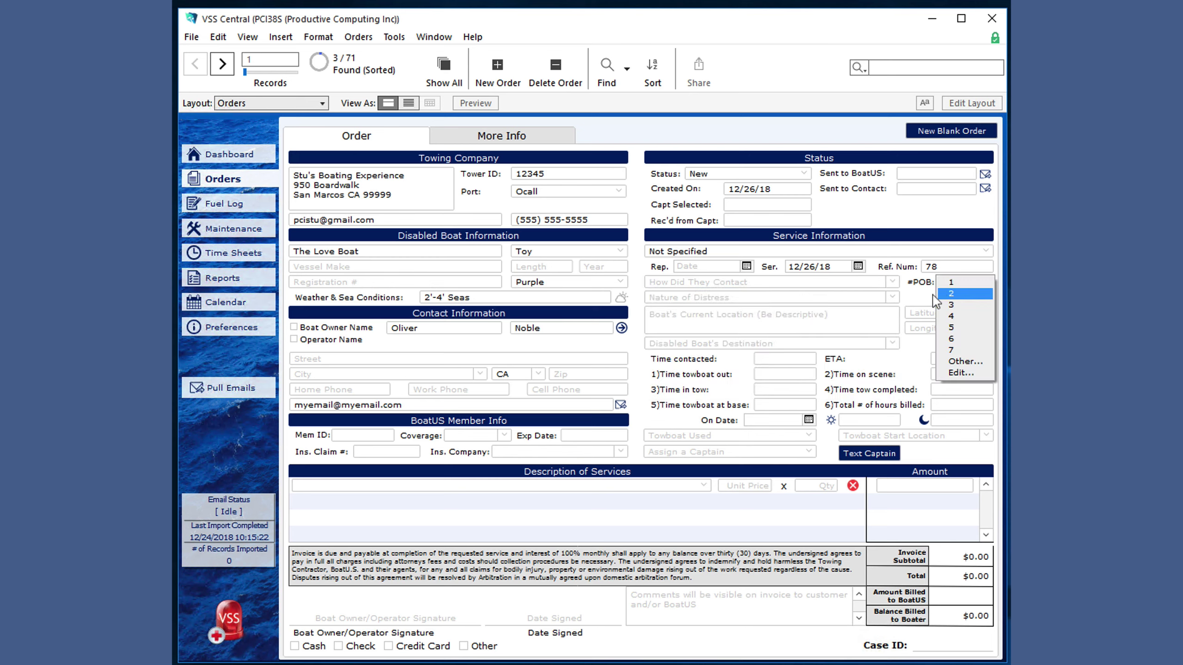
click(892, 297)
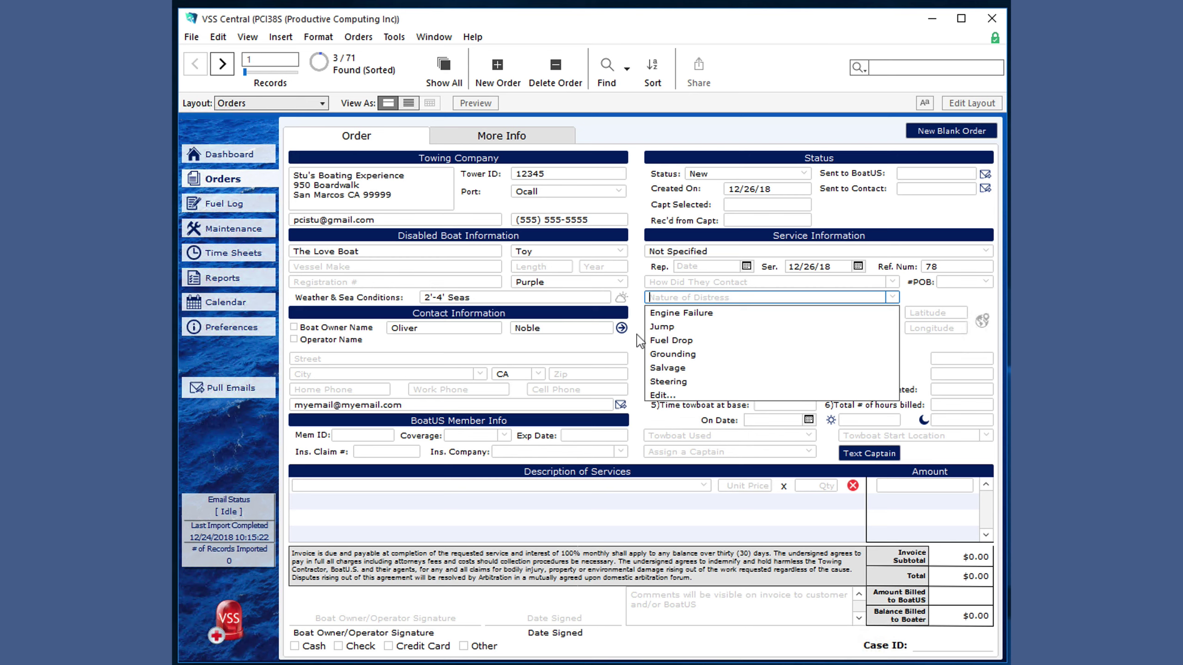
click(639, 340)
click(692, 318)
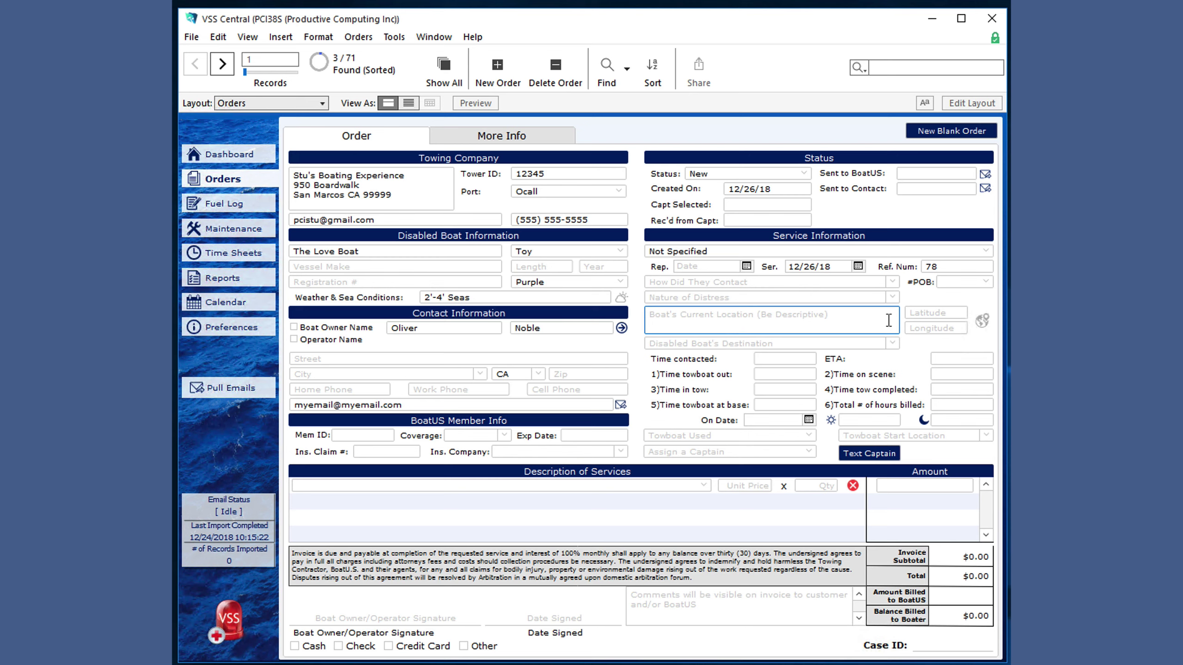
- Enter the disabled boat's coordinates N32 42.5, W117 13.2
click(935, 315)
text(N32 42.5)
key(Tab)
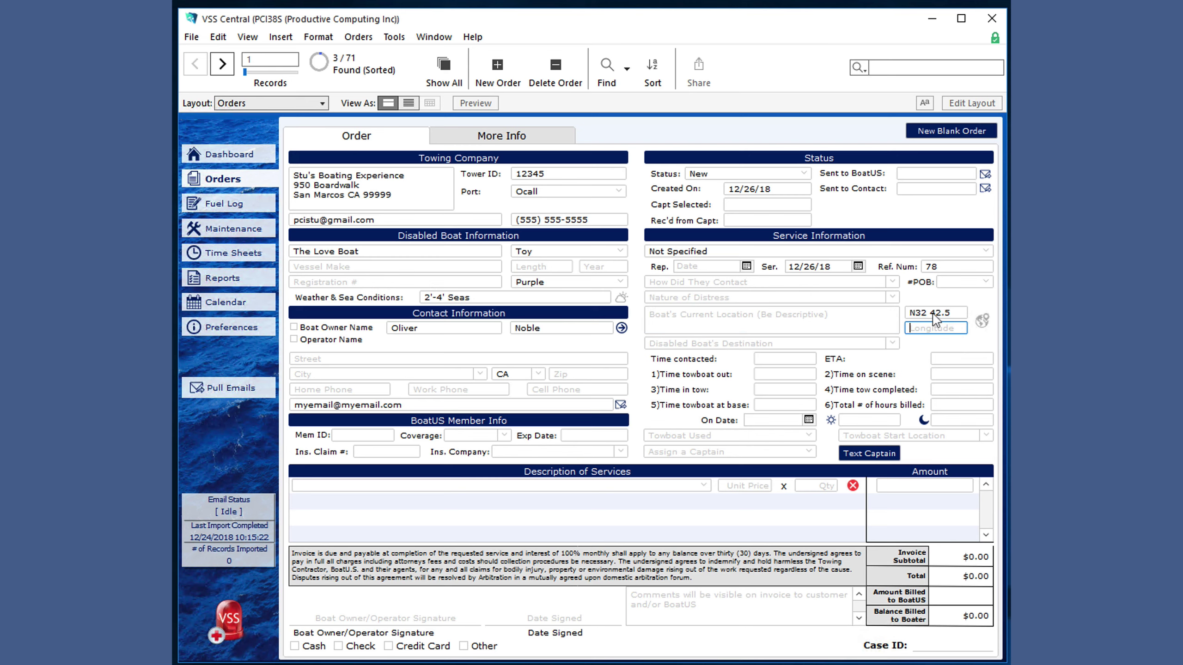
text(W117 13.2)
click(933, 302)
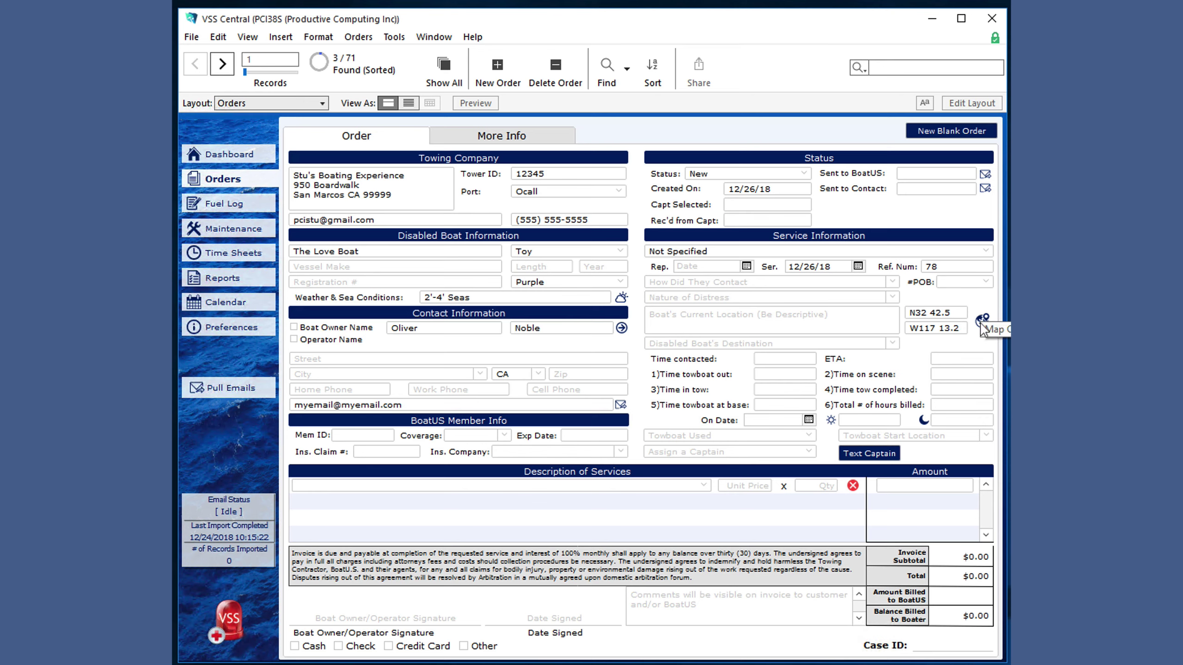
- View the map options and the Destination choices (Dock 1–3) without picking one
click(981, 321)
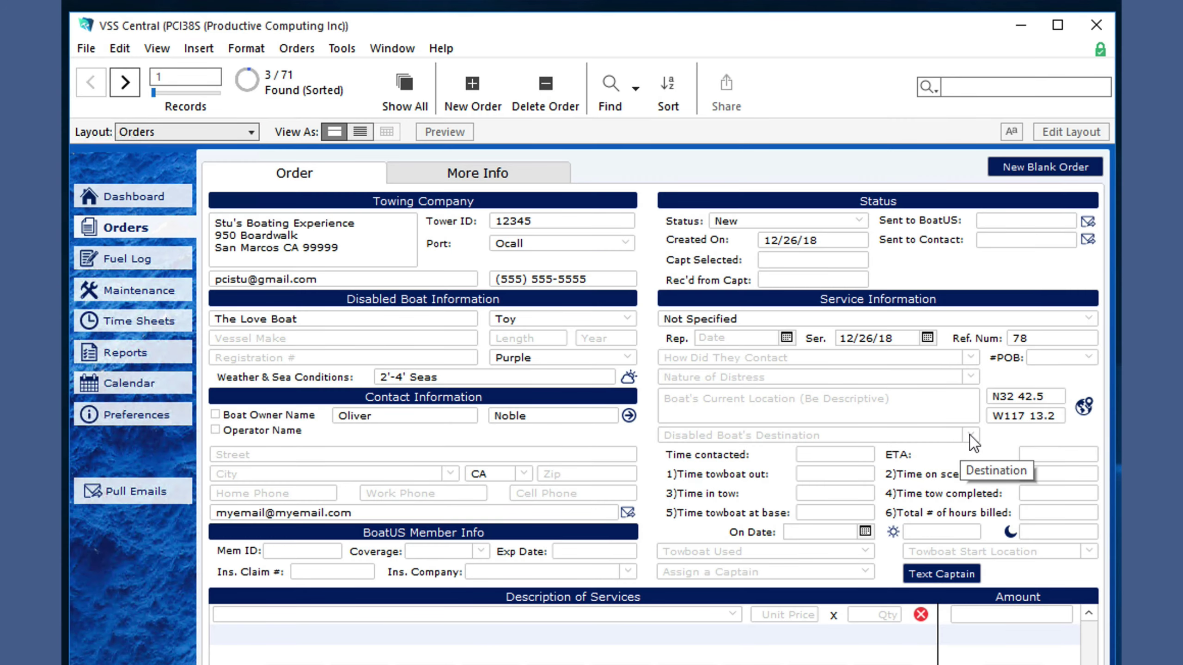
click(970, 436)
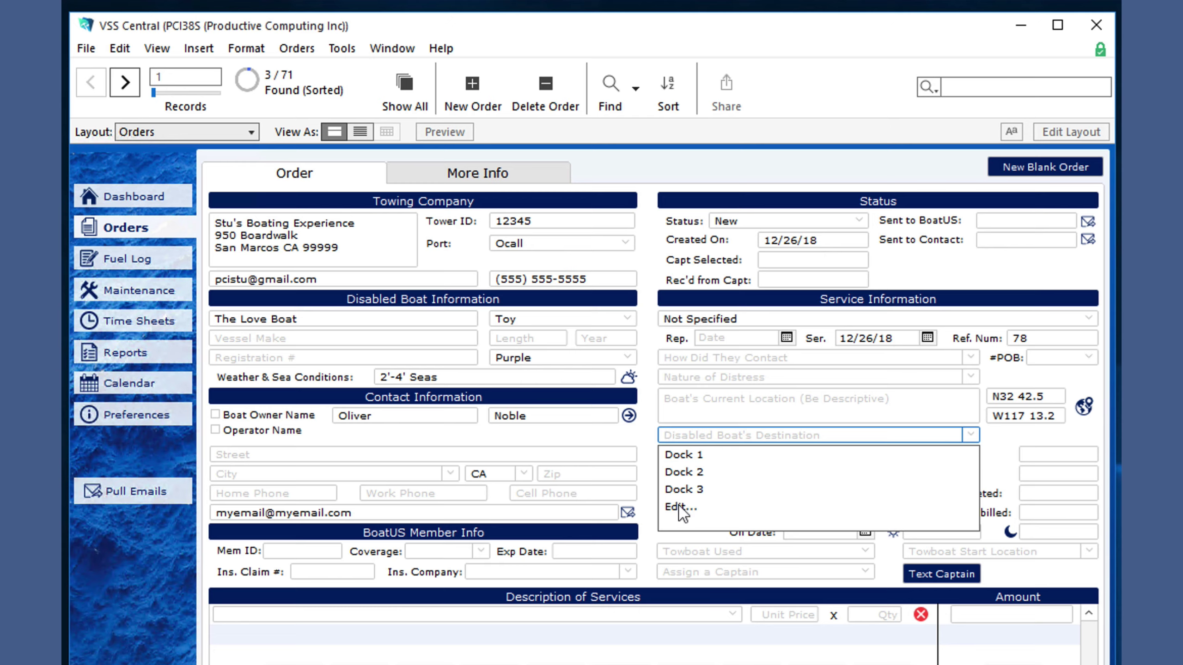
click(641, 468)
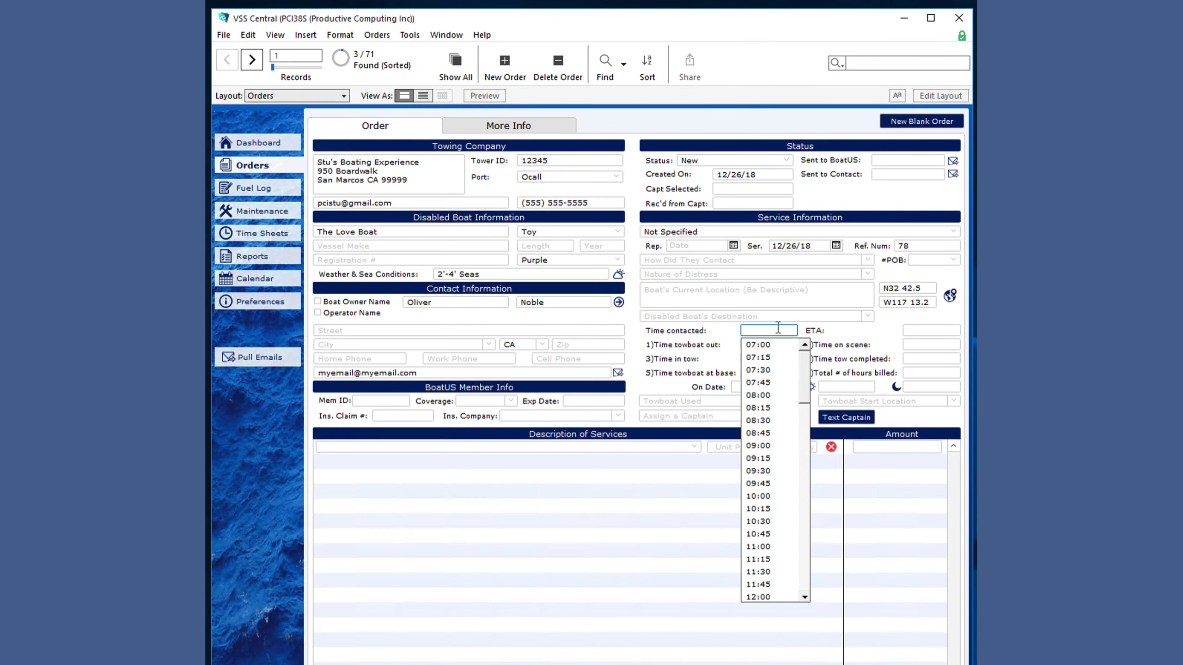
- Log tow times 07:15, 07:30, 08:00, 09:00, 10:30, 12:45 and 17:00 at base
click(758, 358)
click(926, 370)
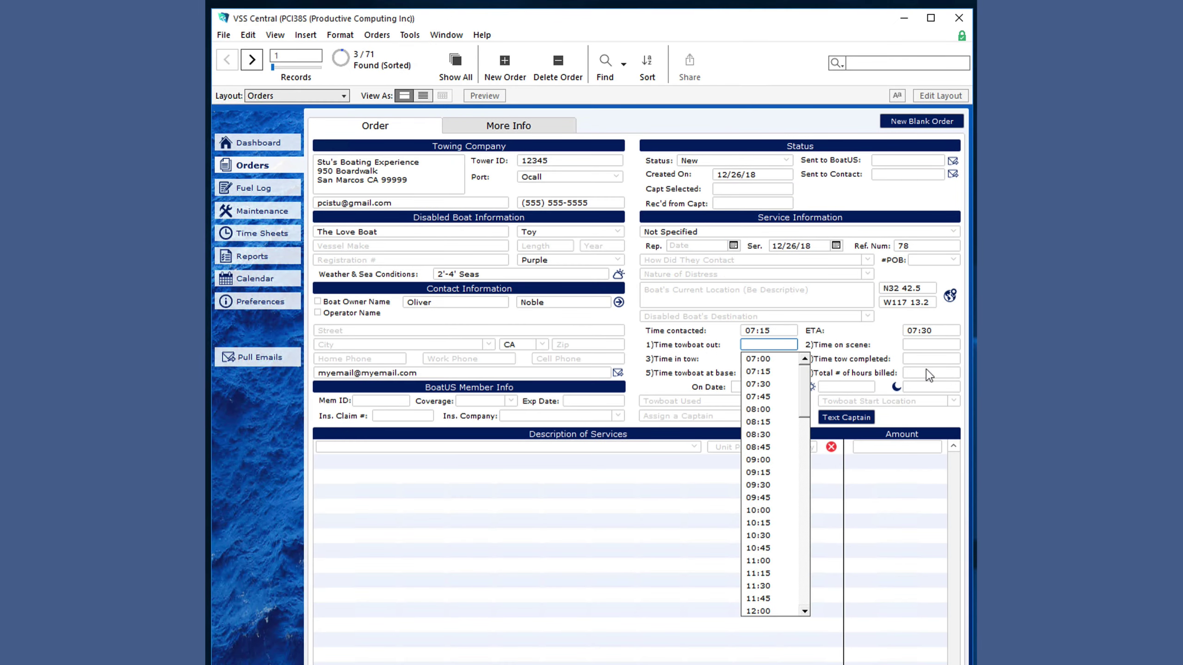
click(757, 409)
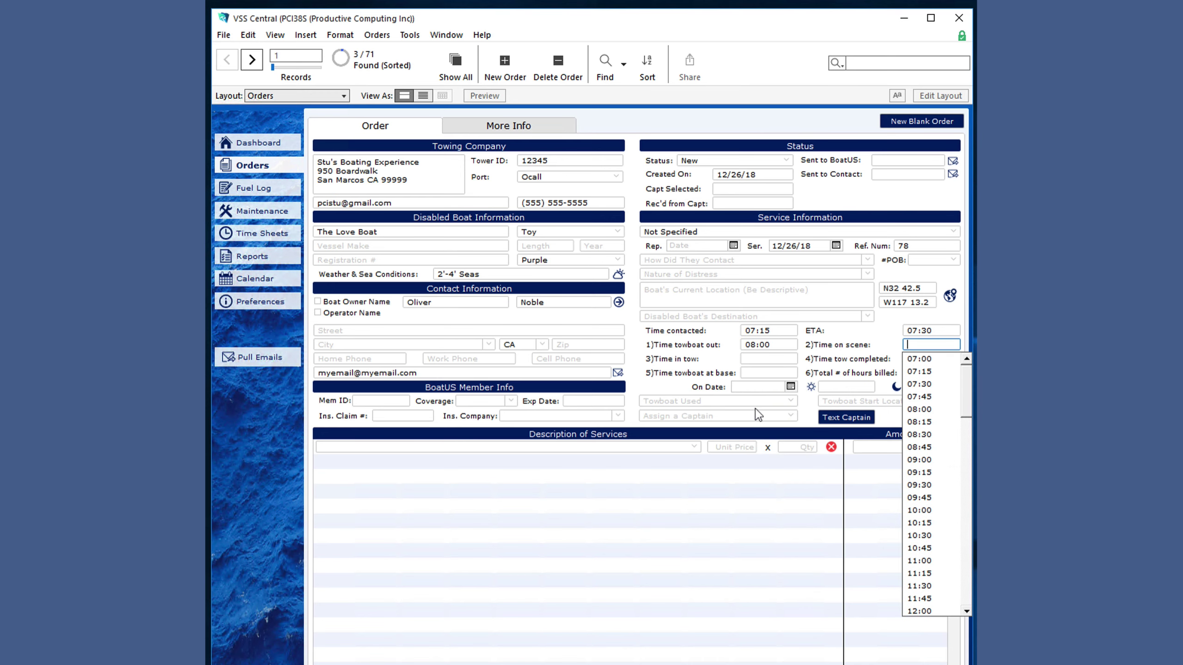
click(915, 460)
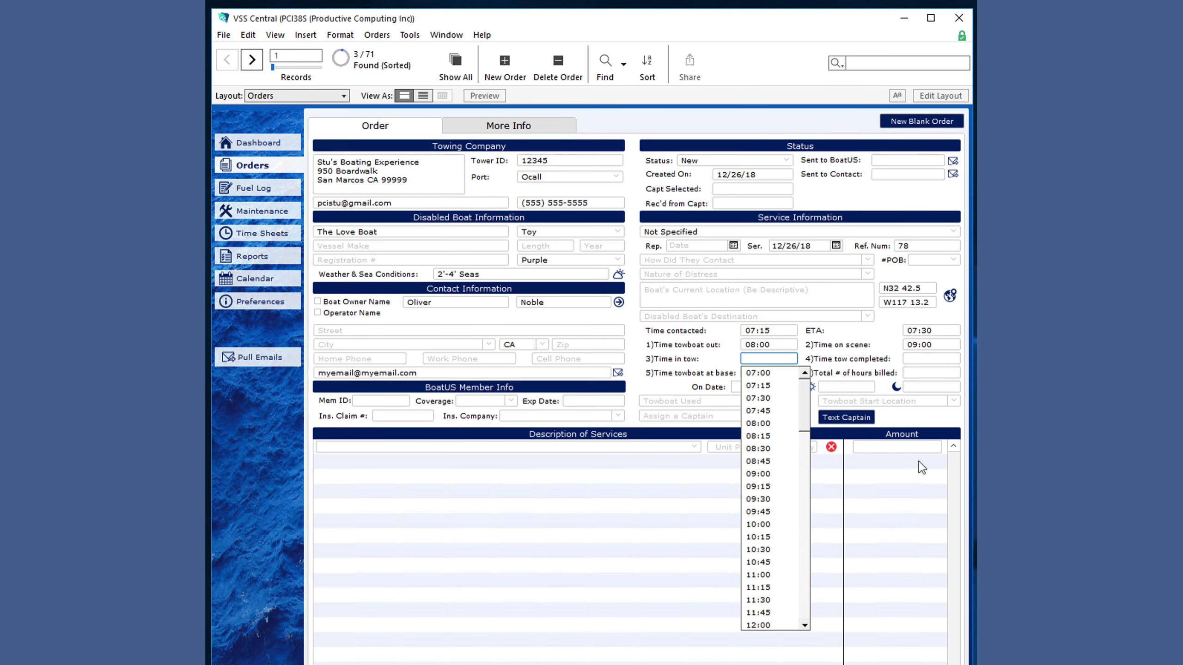
click(763, 550)
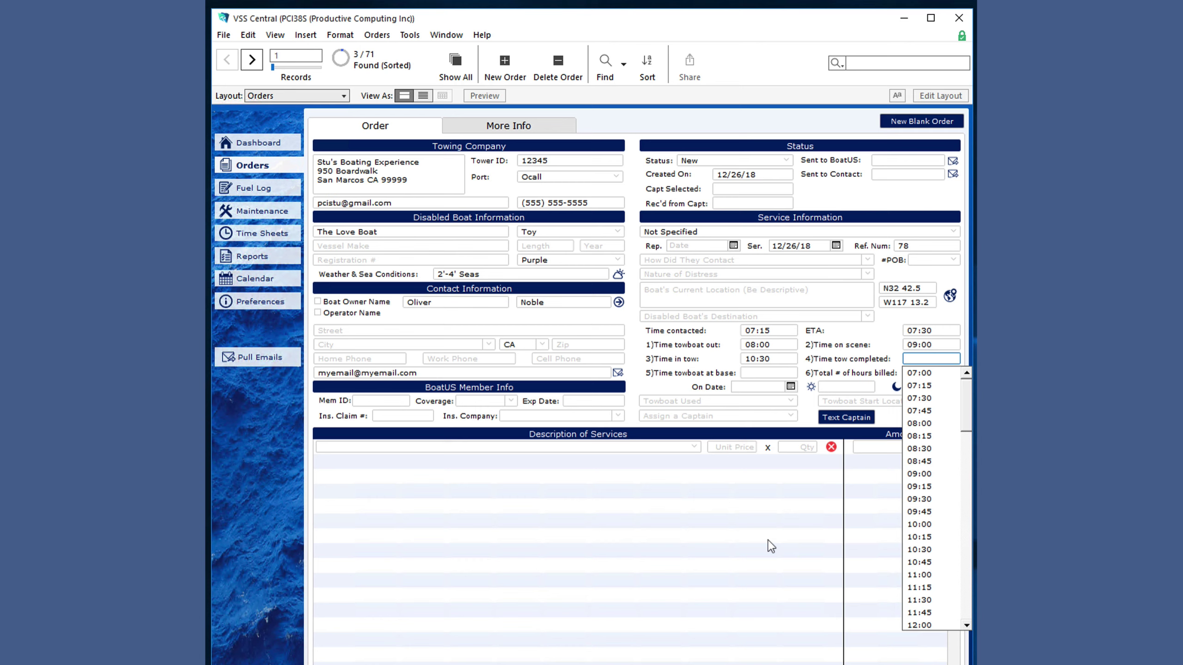
scroll(929, 555, down, 2)
click(926, 624)
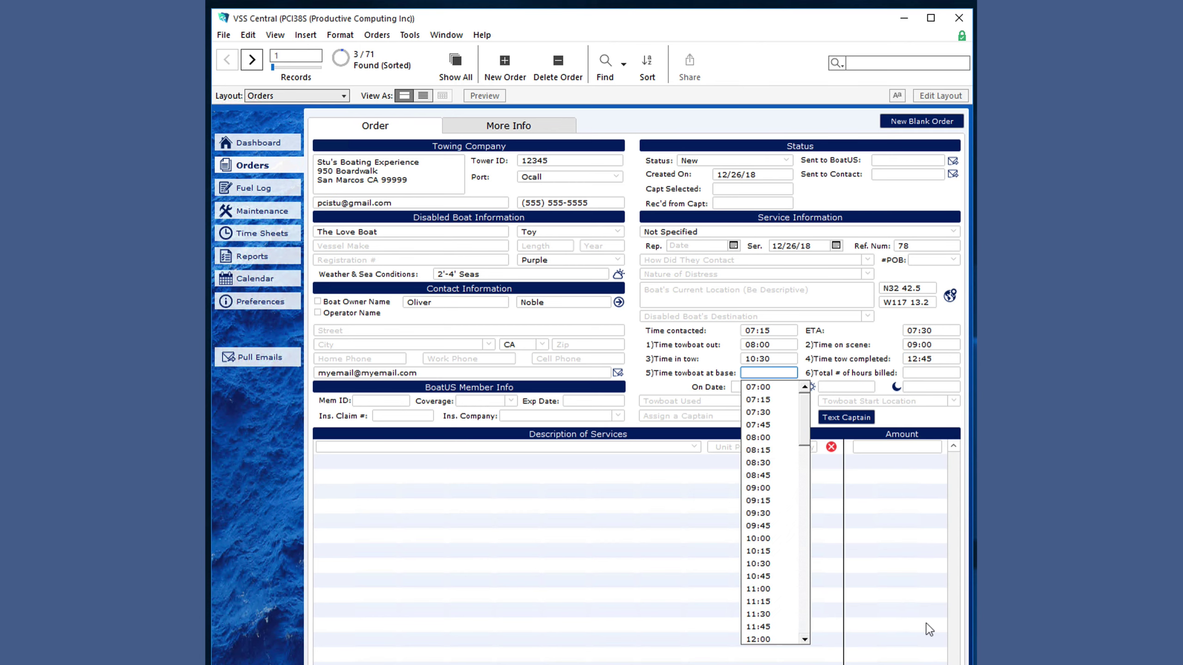
click(805, 534)
- Set the On Date to 12/26/2018, leaving the towboat unchosen
click(767, 624)
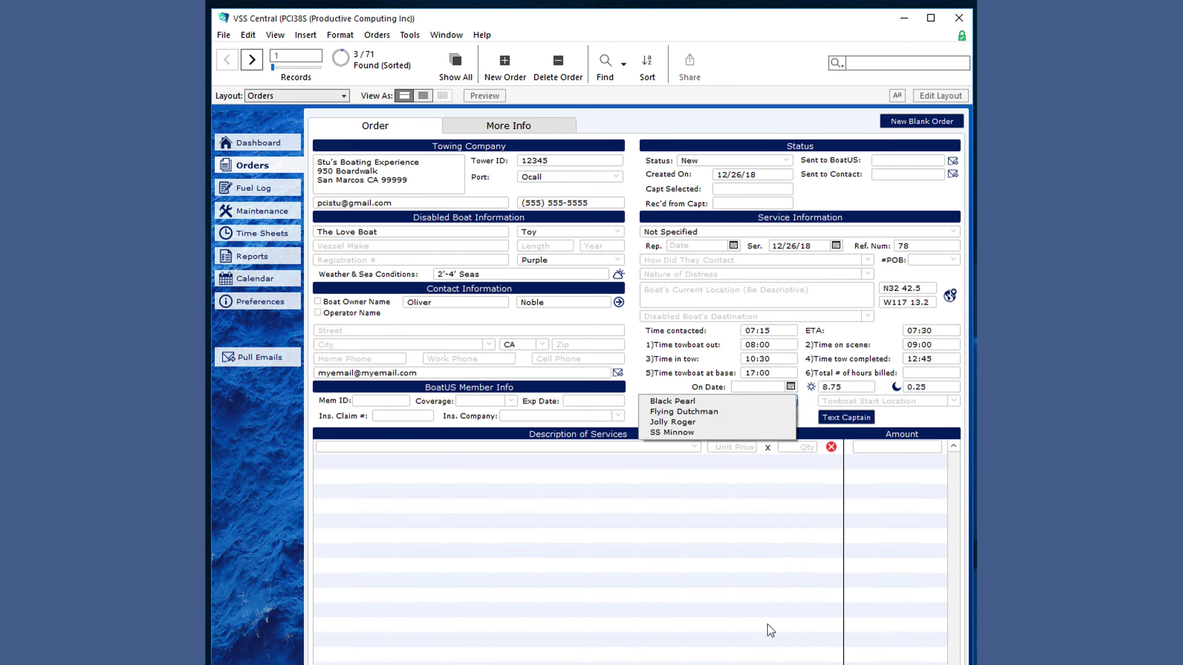
click(665, 393)
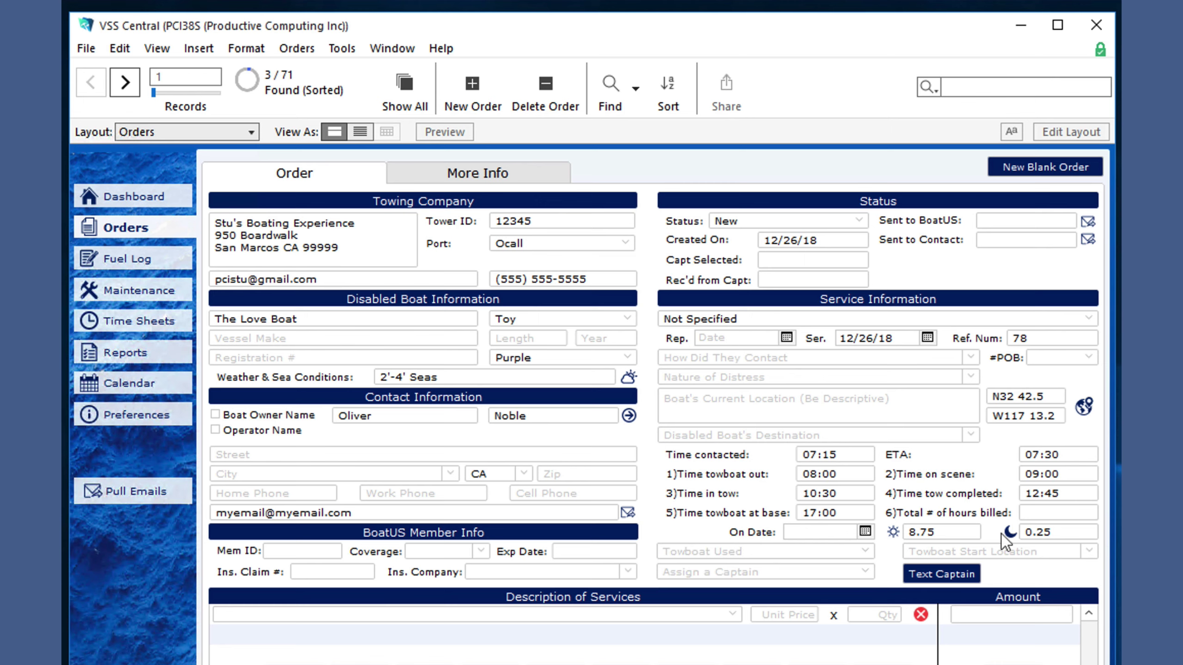
mouse_move(1009, 535)
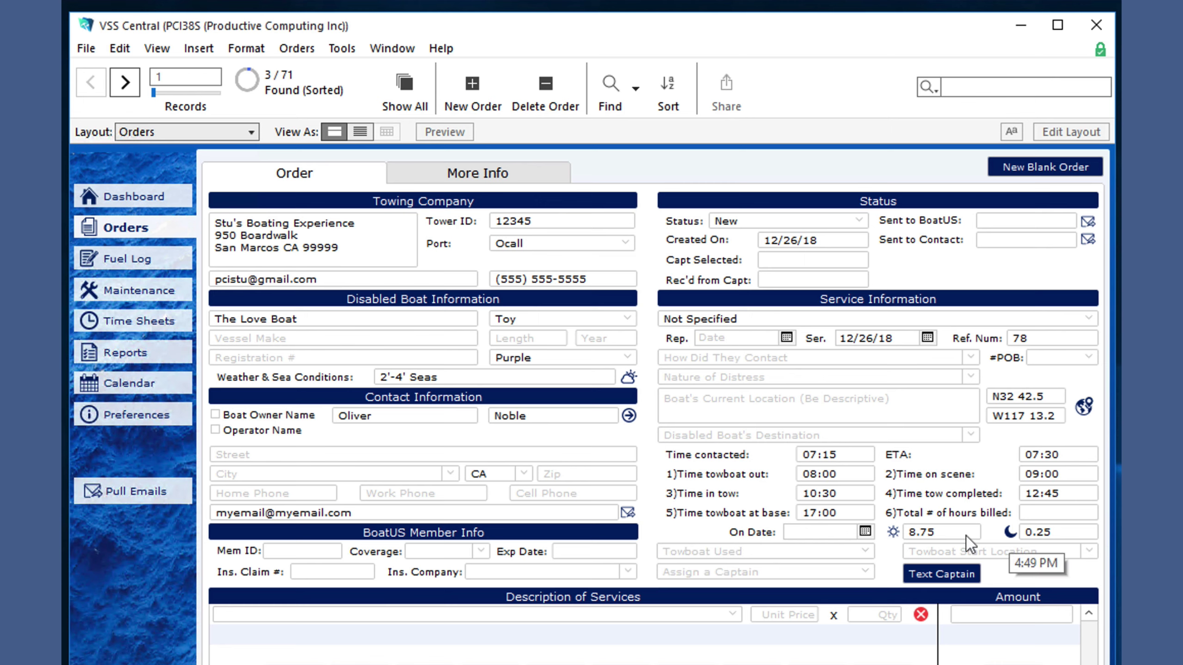
click(866, 532)
- Set Towboat Used to Flying Dutchman and check the Boats list in Preferences
click(887, 645)
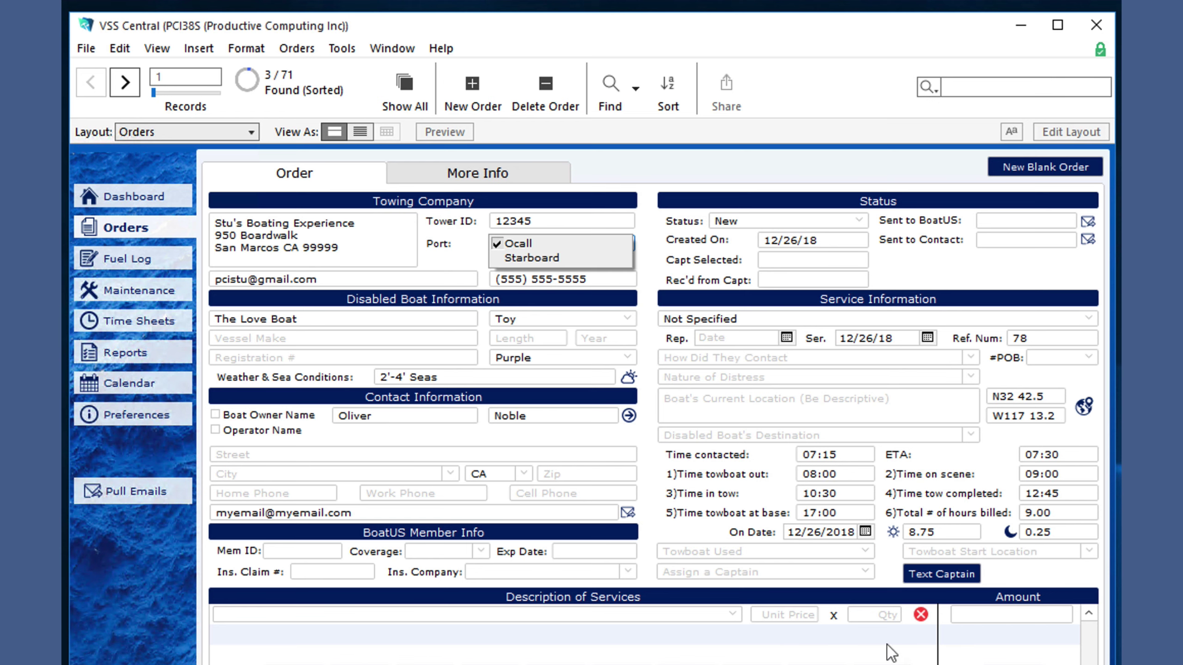
click(863, 552)
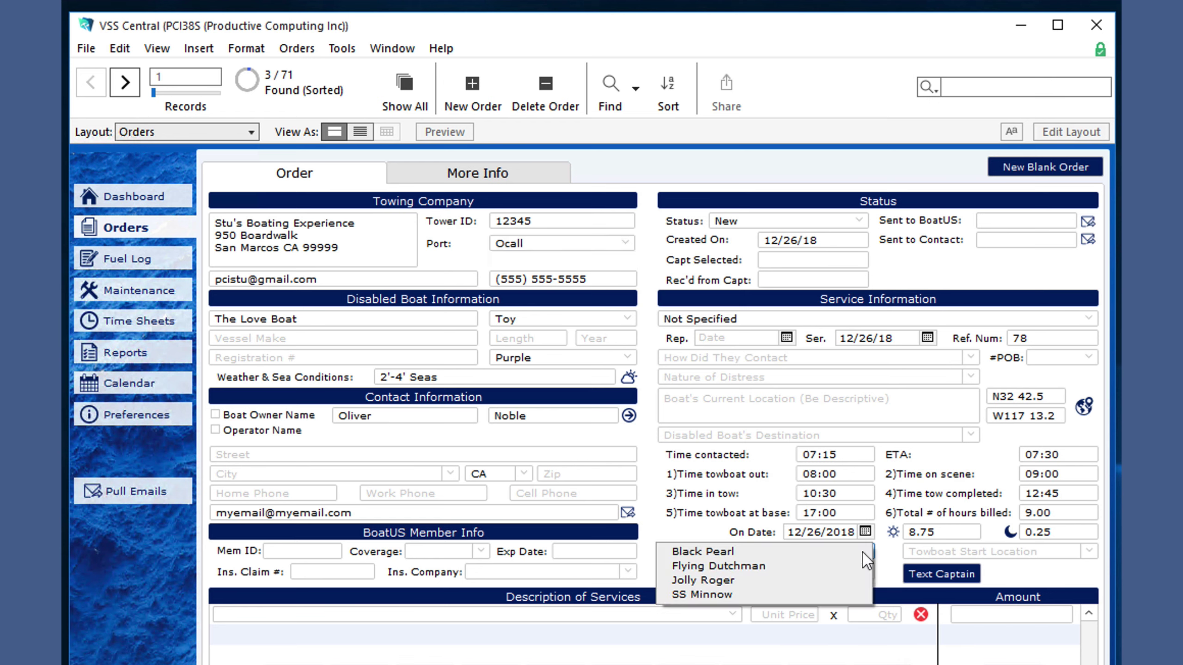
click(809, 563)
click(140, 414)
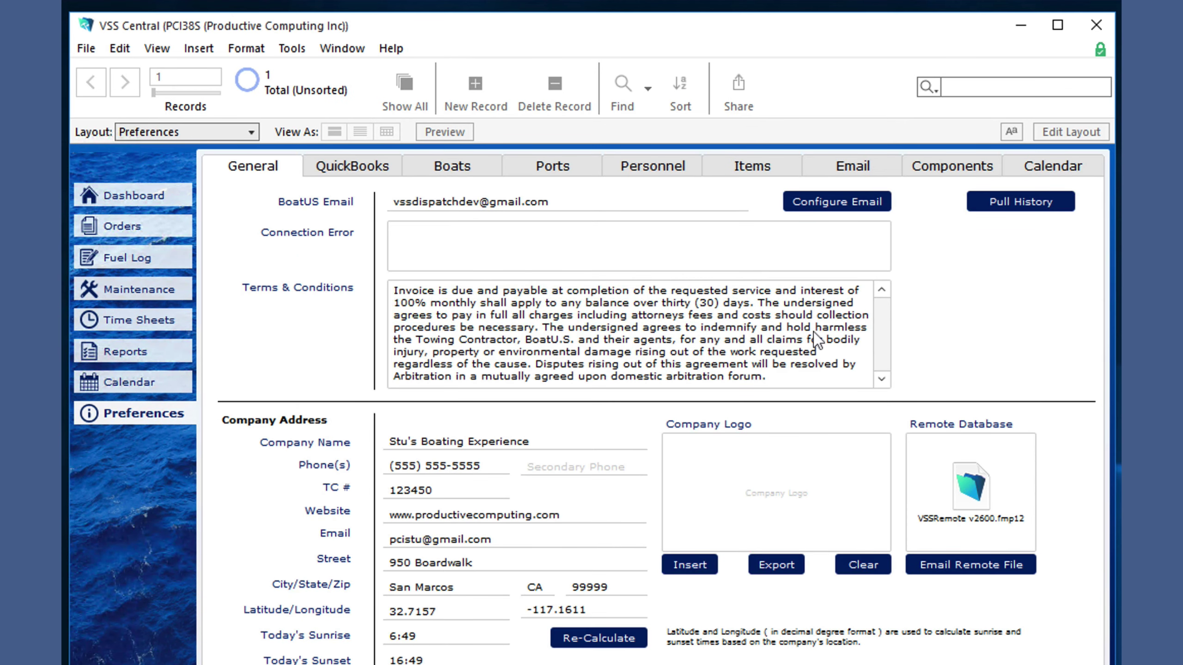
click(452, 166)
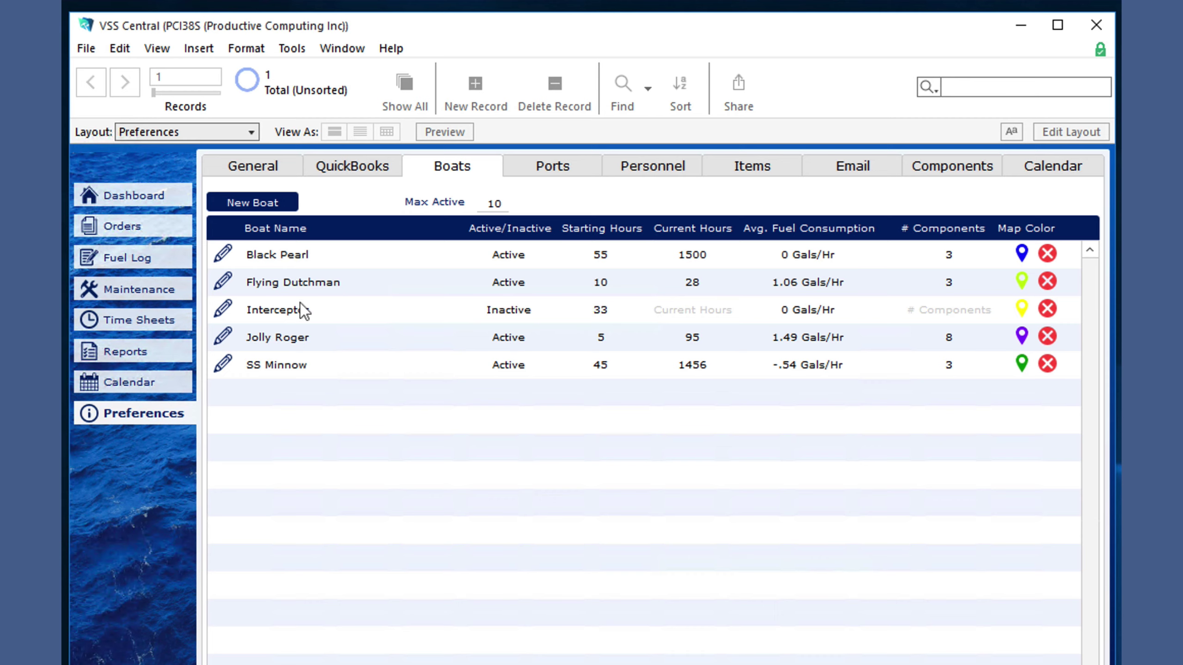
click(160, 239)
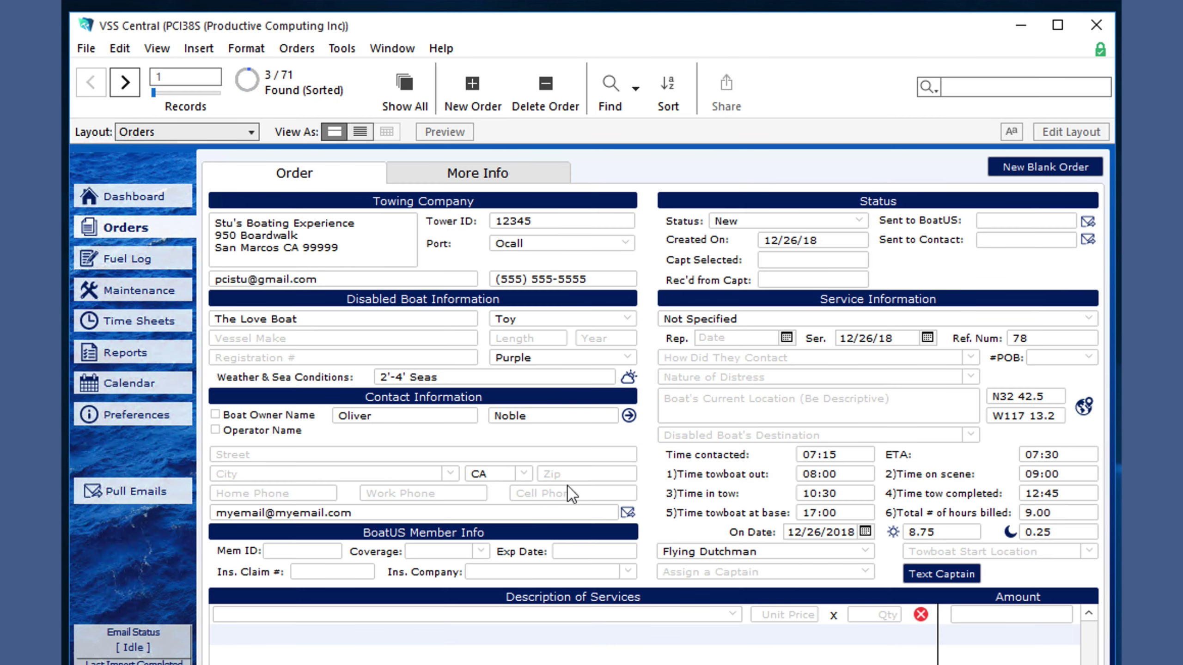
- Check the personnel records and assign a captain, making the status Assigned to Capt
click(861, 573)
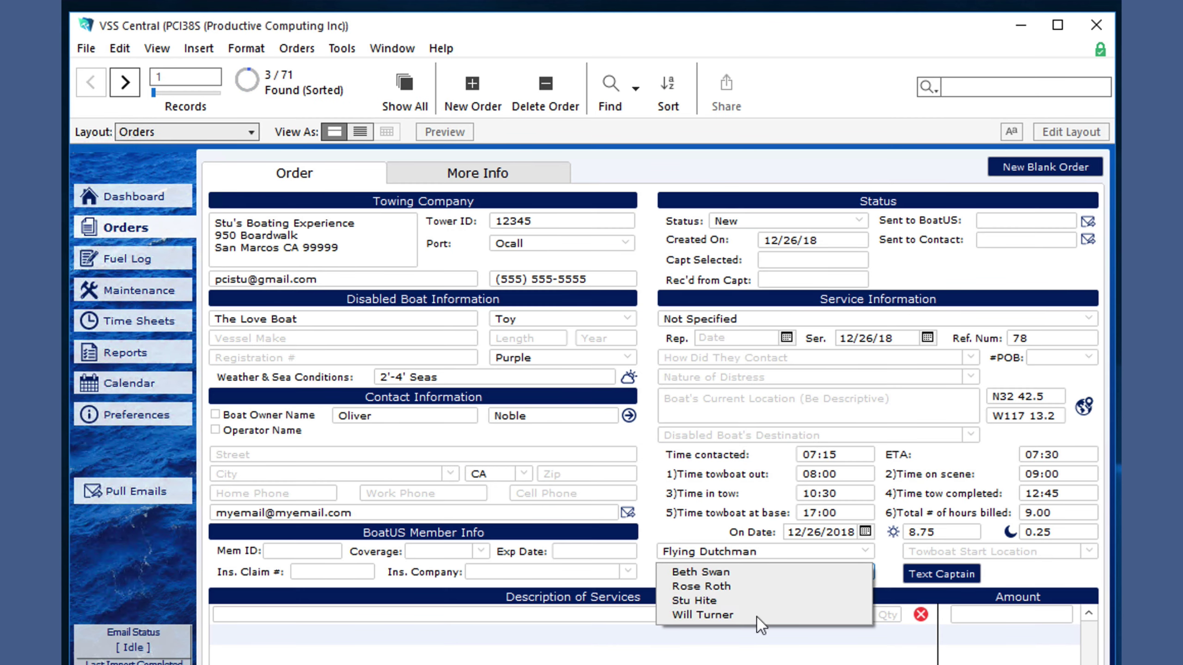
click(665, 531)
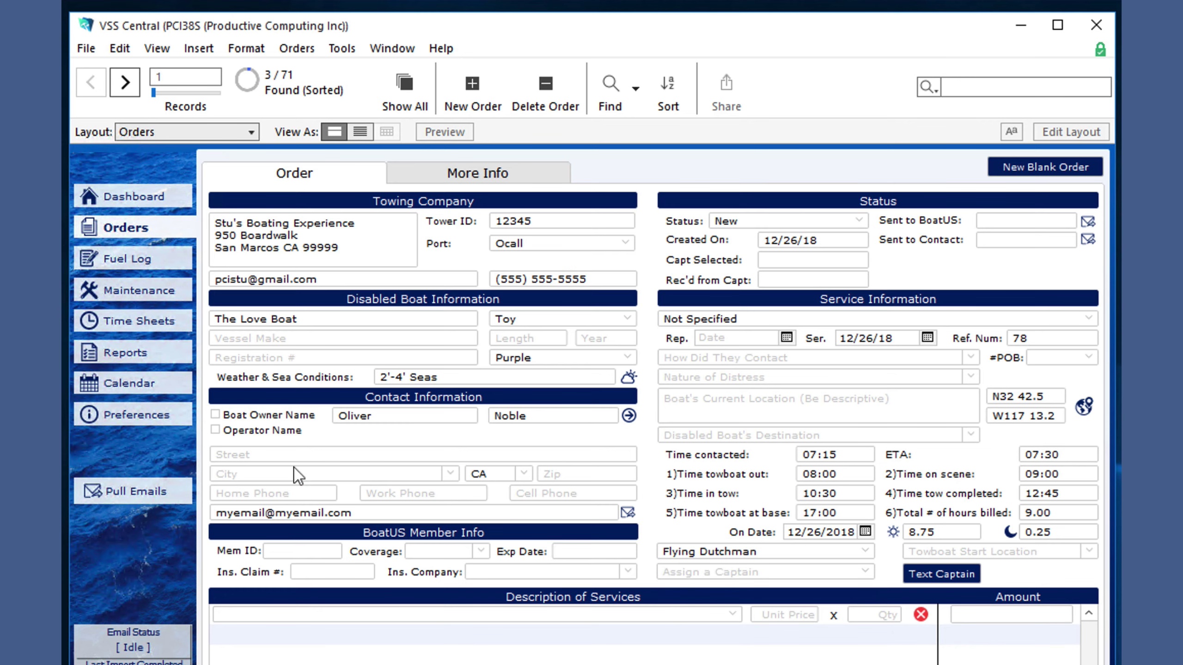
click(136, 414)
click(655, 168)
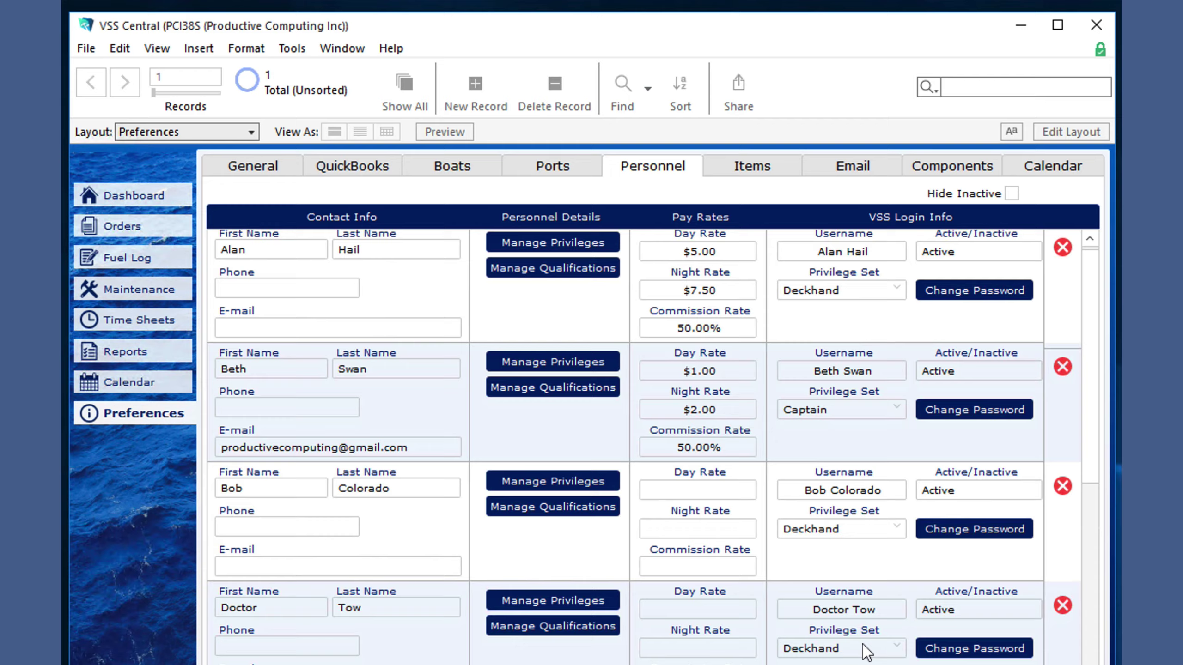
scroll(863, 645, down, 6)
scroll(863, 650, down, 6)
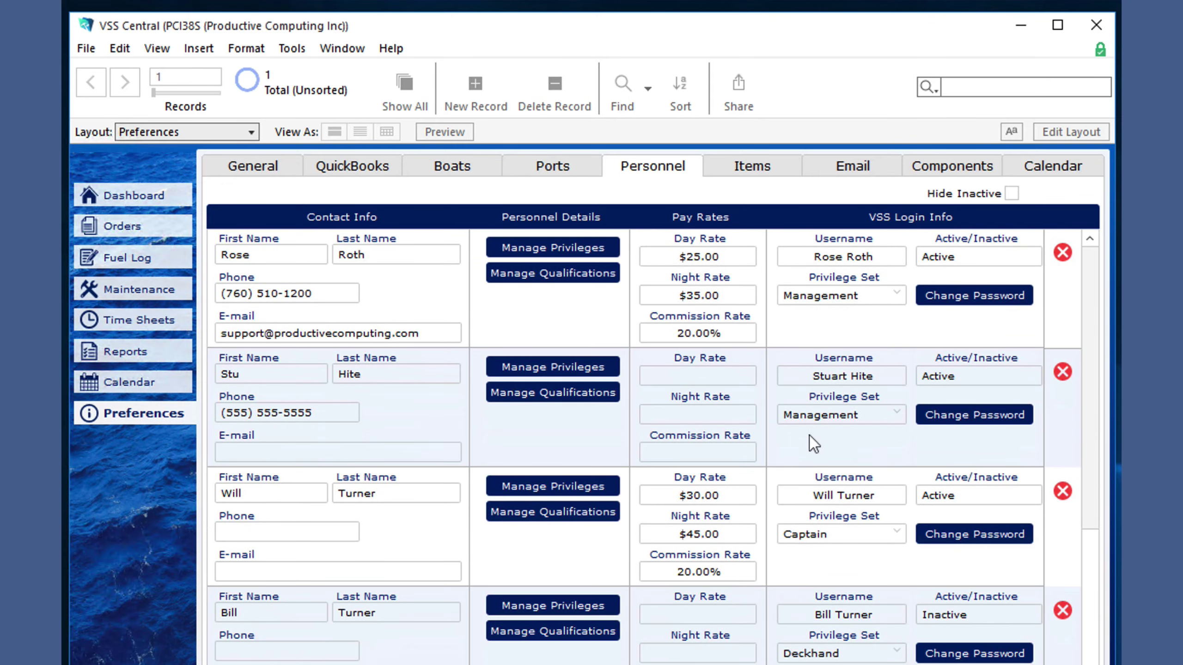
click(97, 231)
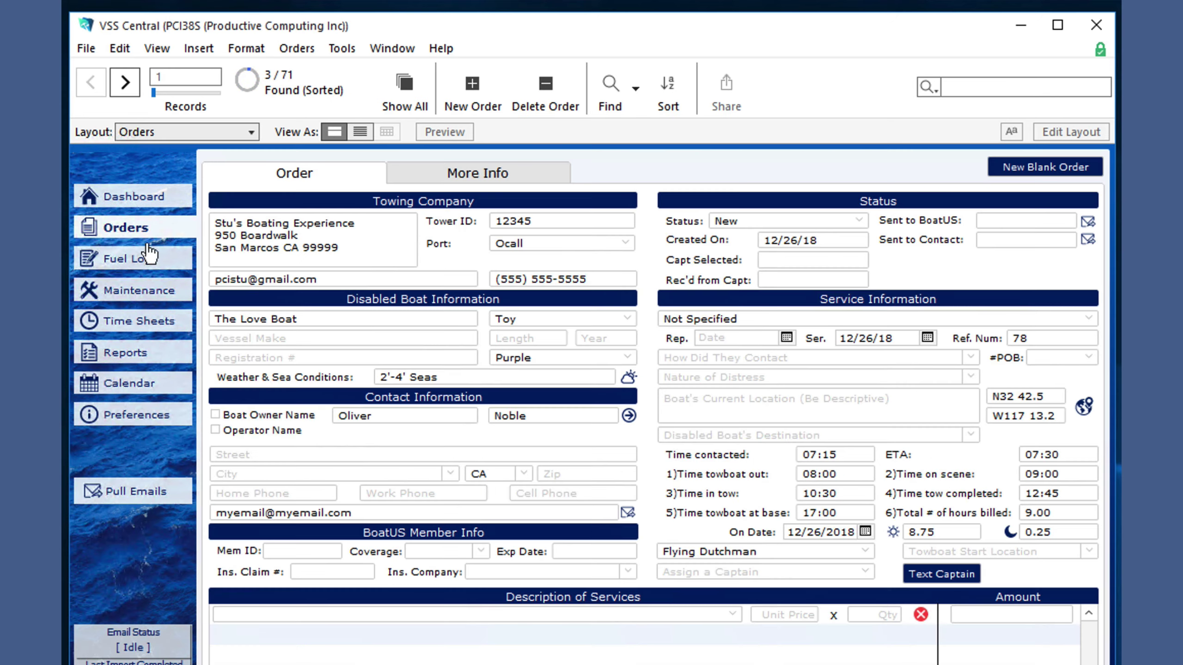
click(831, 571)
click(834, 599)
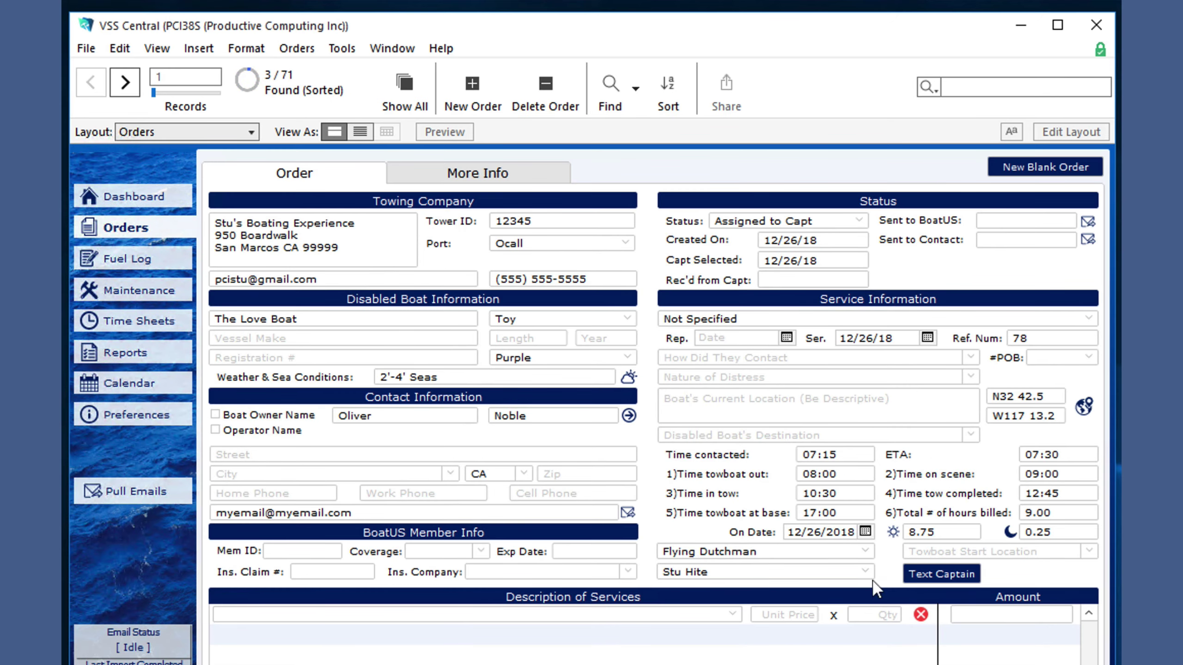
- Set the towboat start location to Singapore and look up the captain's phone in Personnel
click(1089, 552)
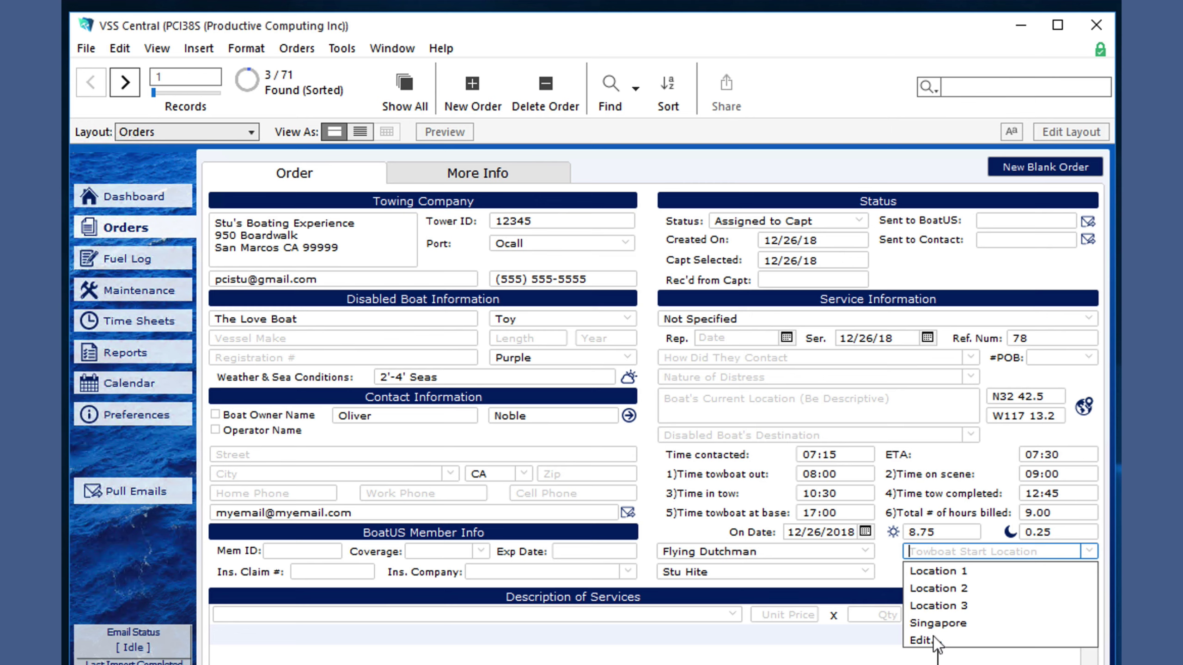
click(939, 623)
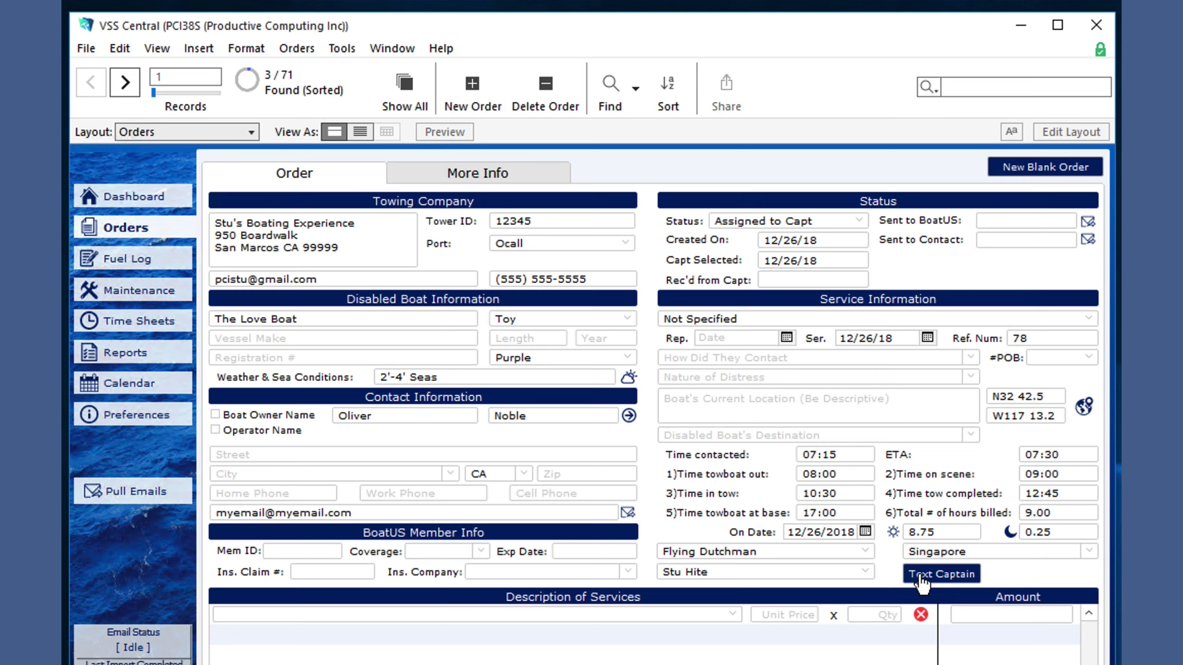
click(146, 404)
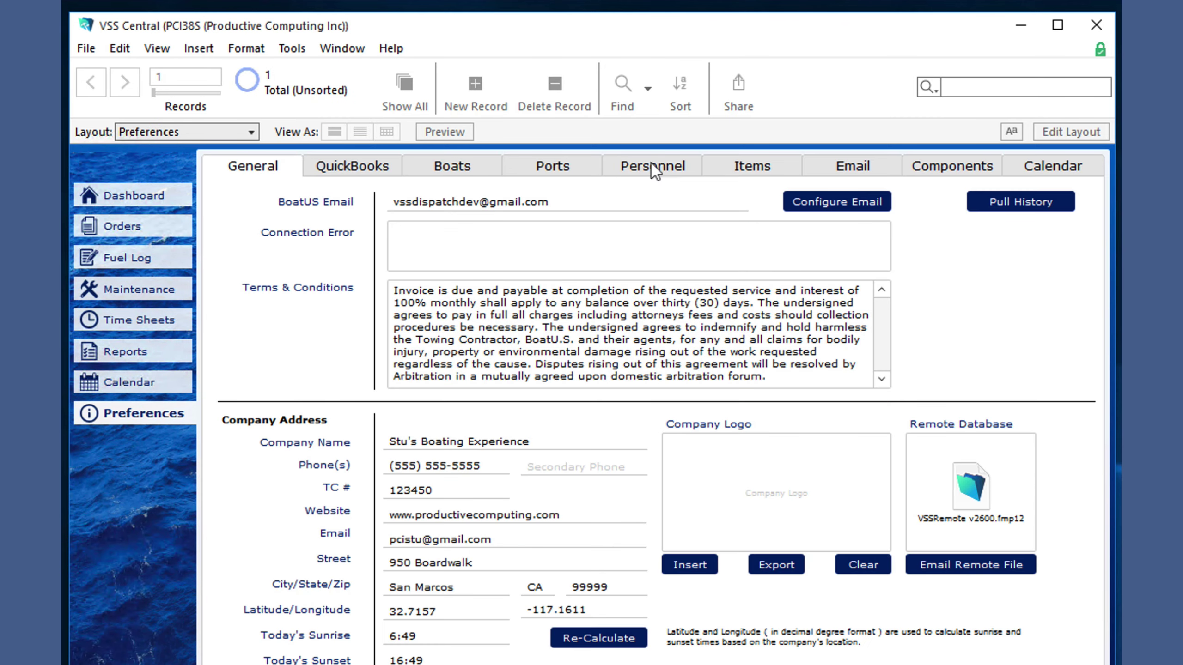
click(655, 167)
scroll(389, 525, down, 12)
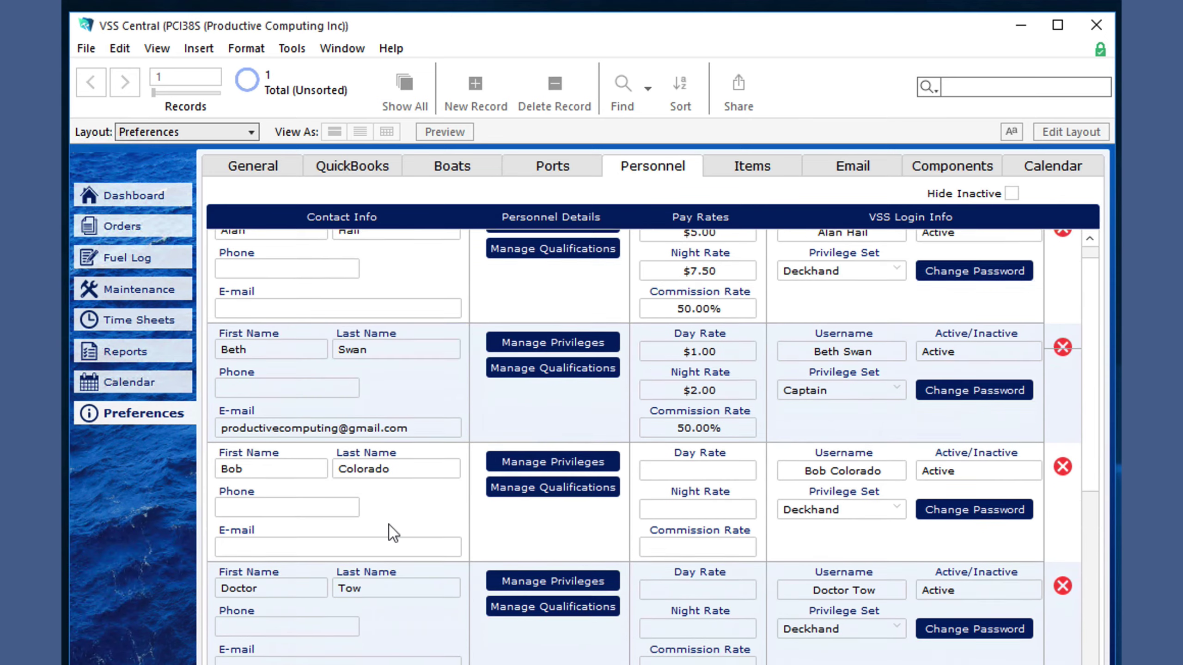
scroll(389, 525, down, 8)
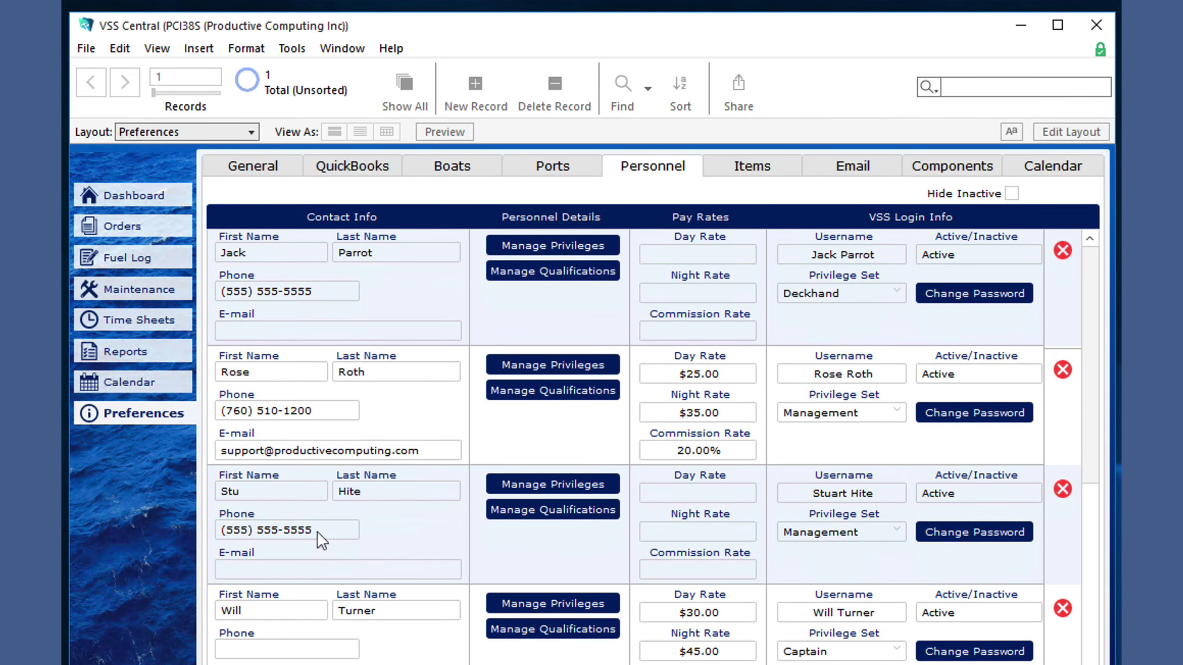
click(321, 532)
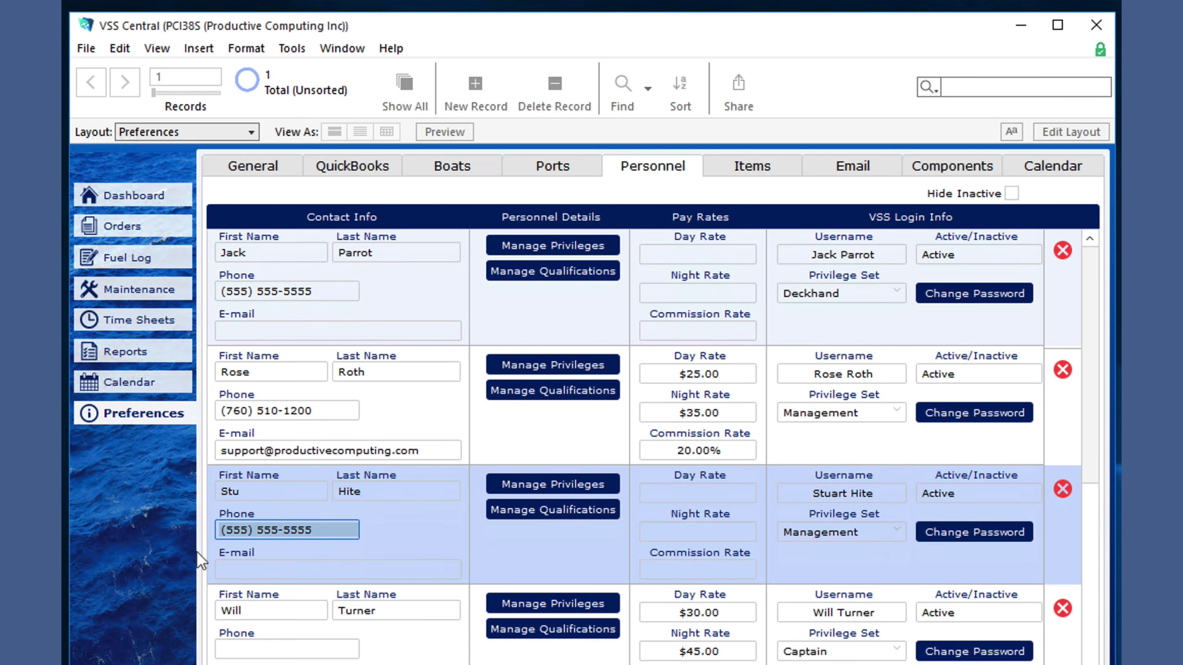
- Text the assigned captain about order 78 and bring up the Description of Services list
click(125, 227)
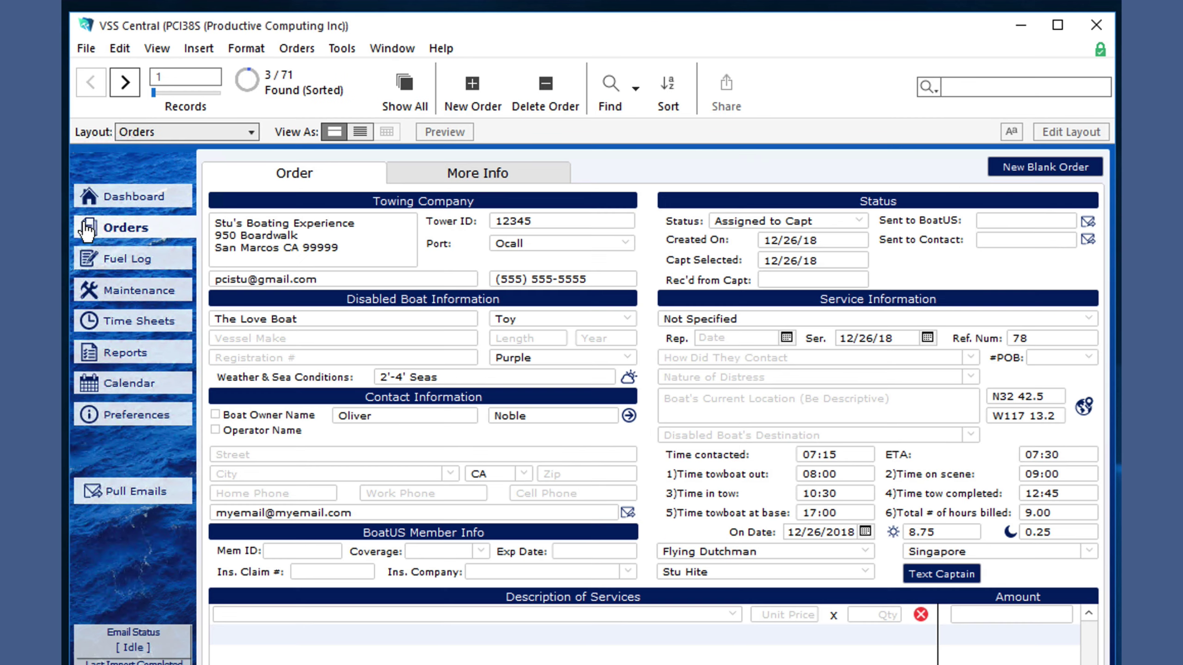
click(932, 577)
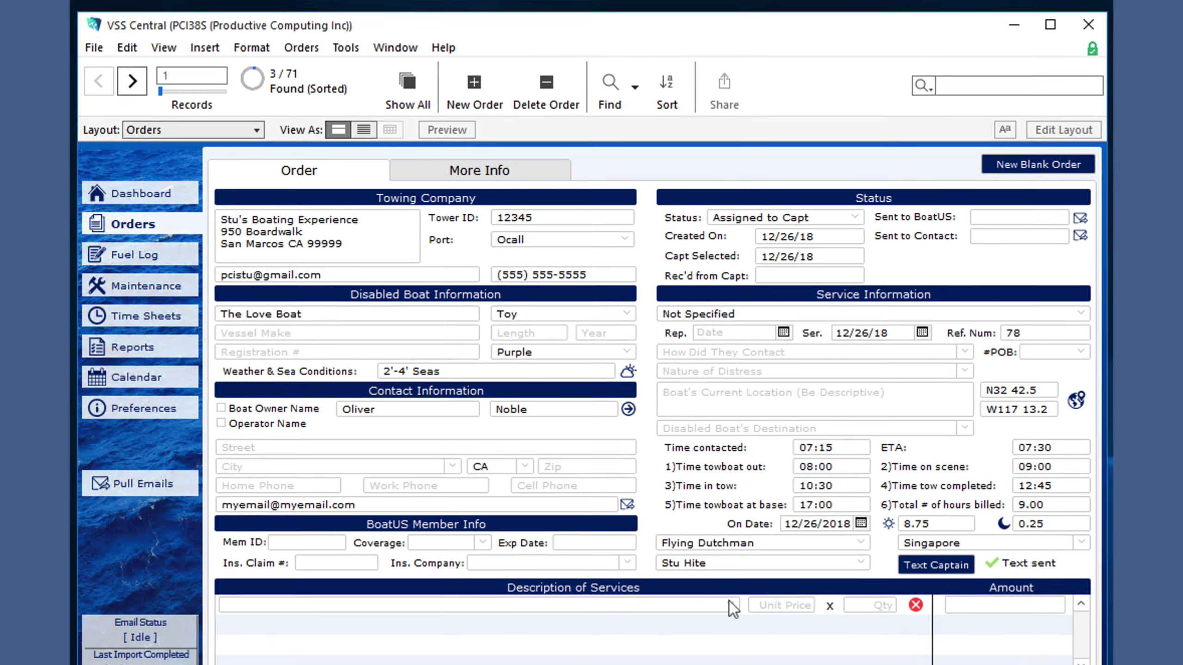
click(633, 614)
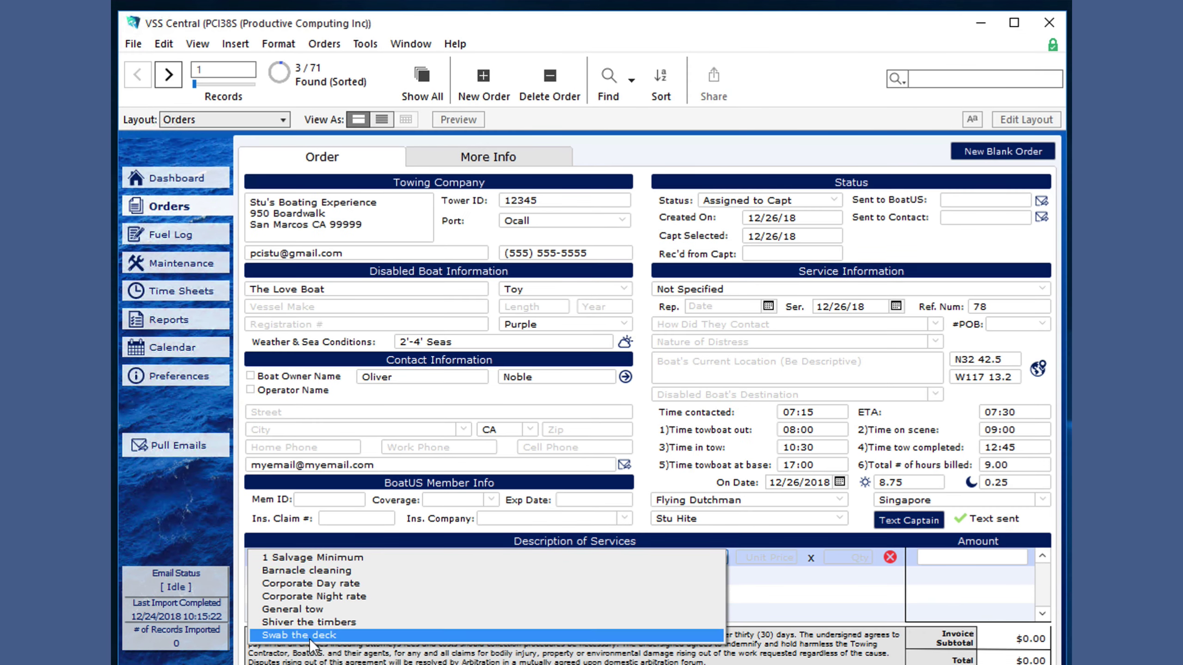
- In Preferences' Items list, turn QuickBooks integration on and then back off
click(163, 380)
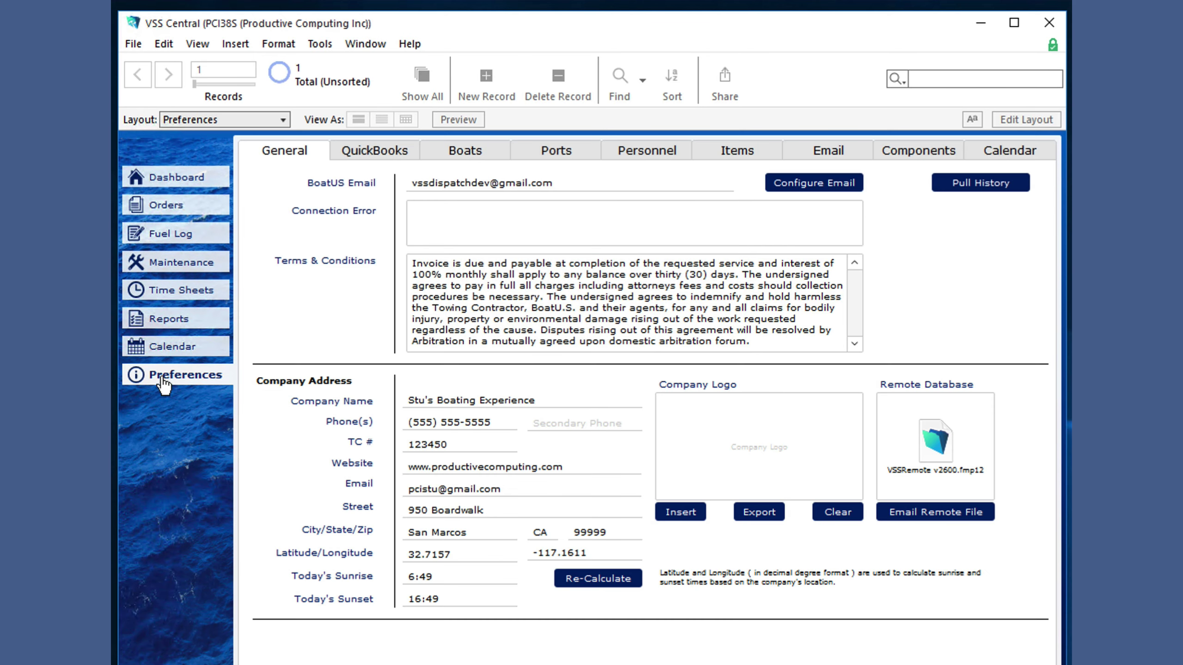
click(734, 154)
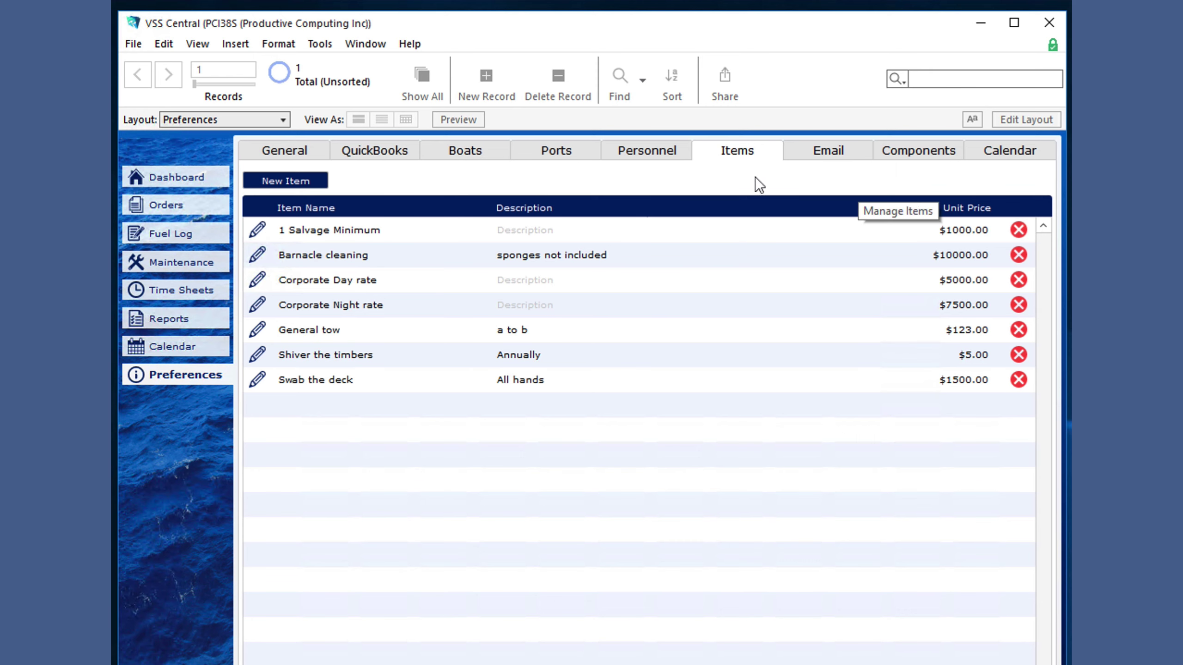
click(376, 148)
click(806, 184)
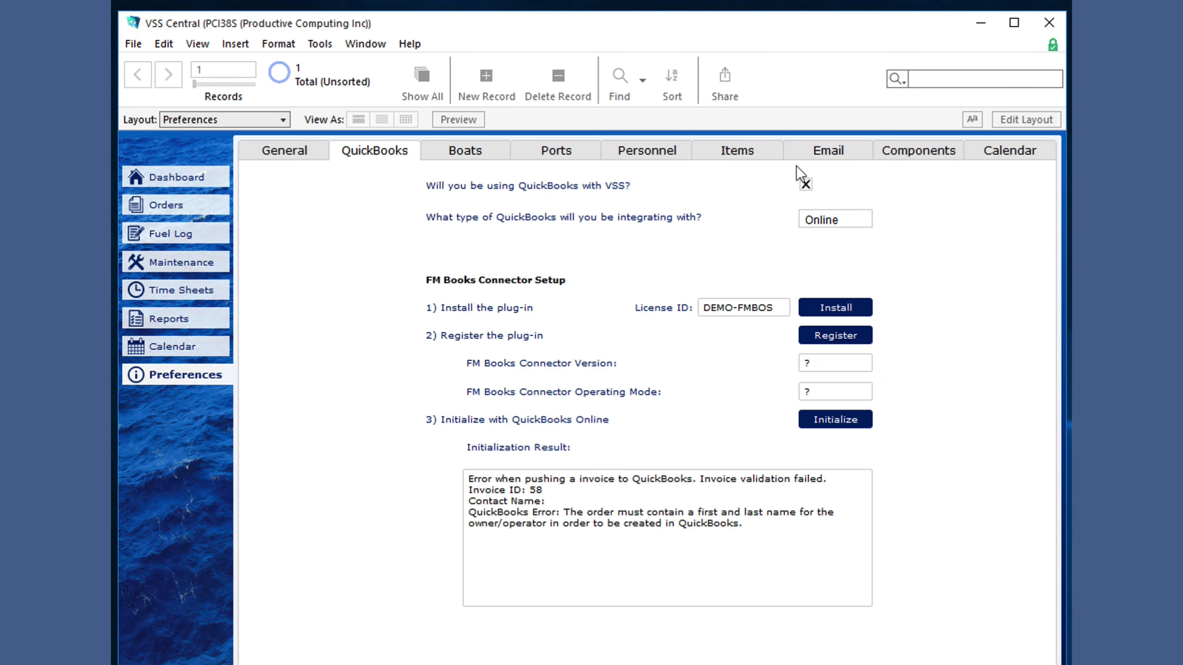
click(757, 148)
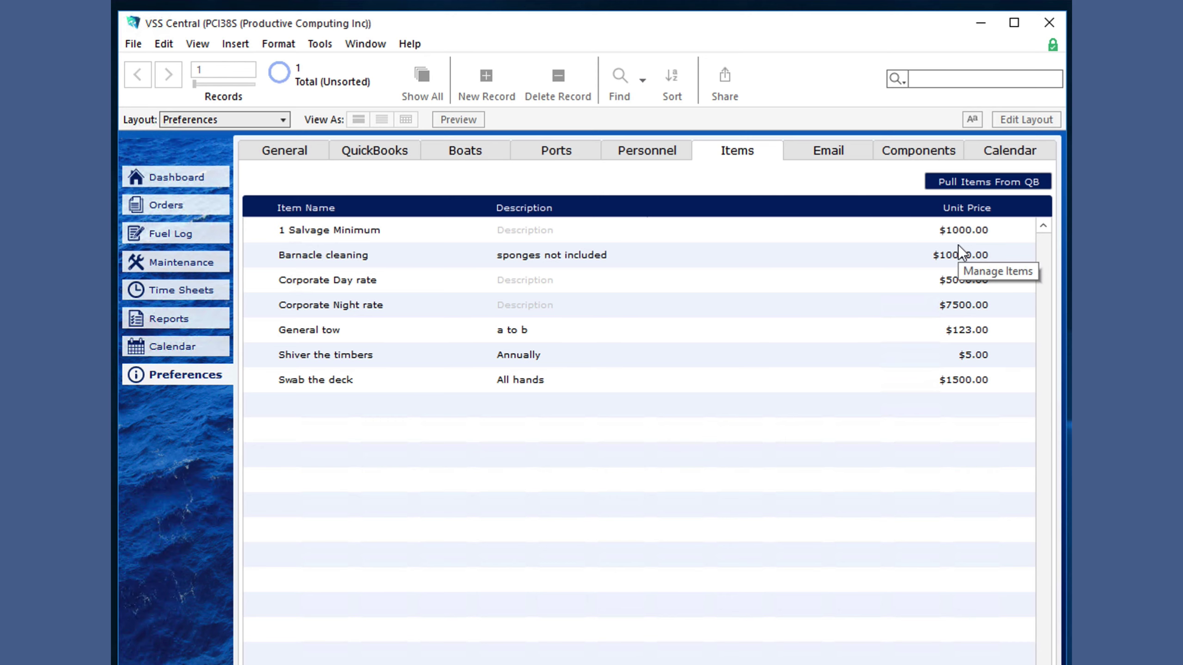
click(420, 152)
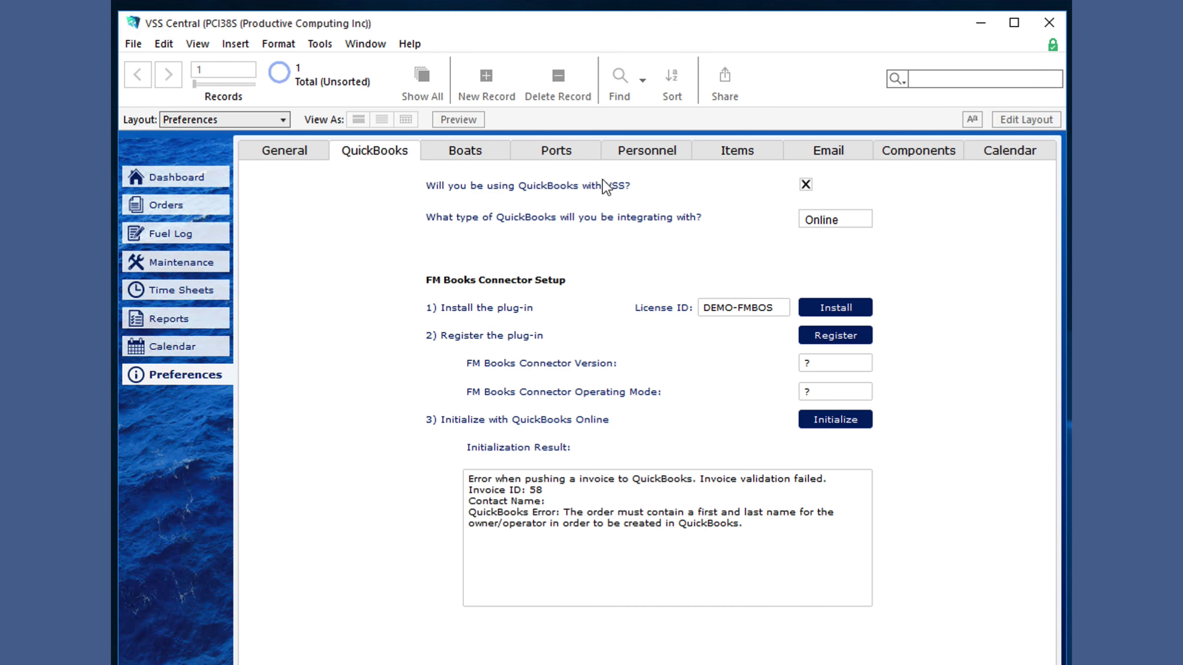
click(806, 185)
click(754, 150)
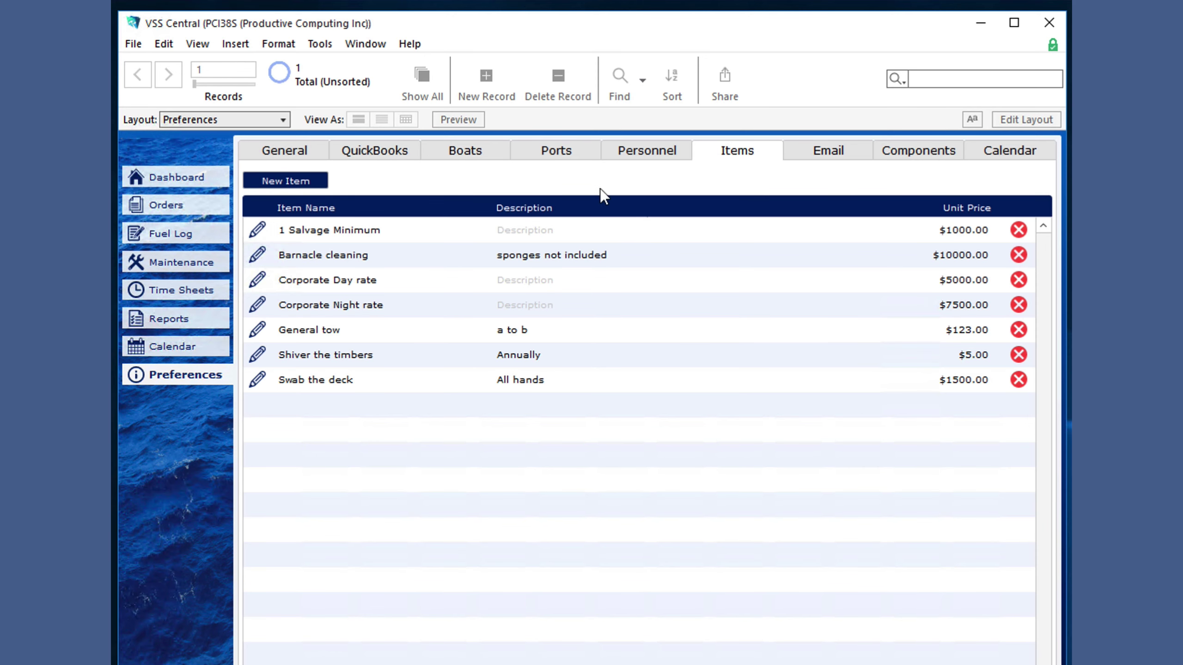
- Rename the Corporate Day rate item to '2 Corporate Day rate' and save it
click(256, 279)
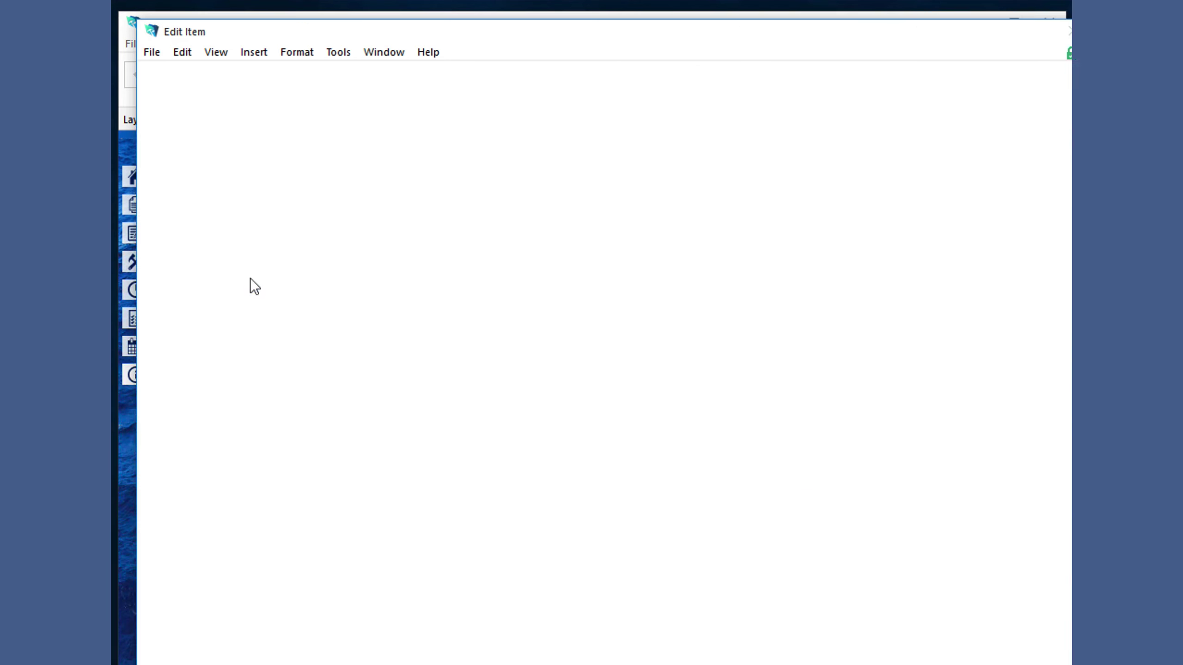
click(239, 94)
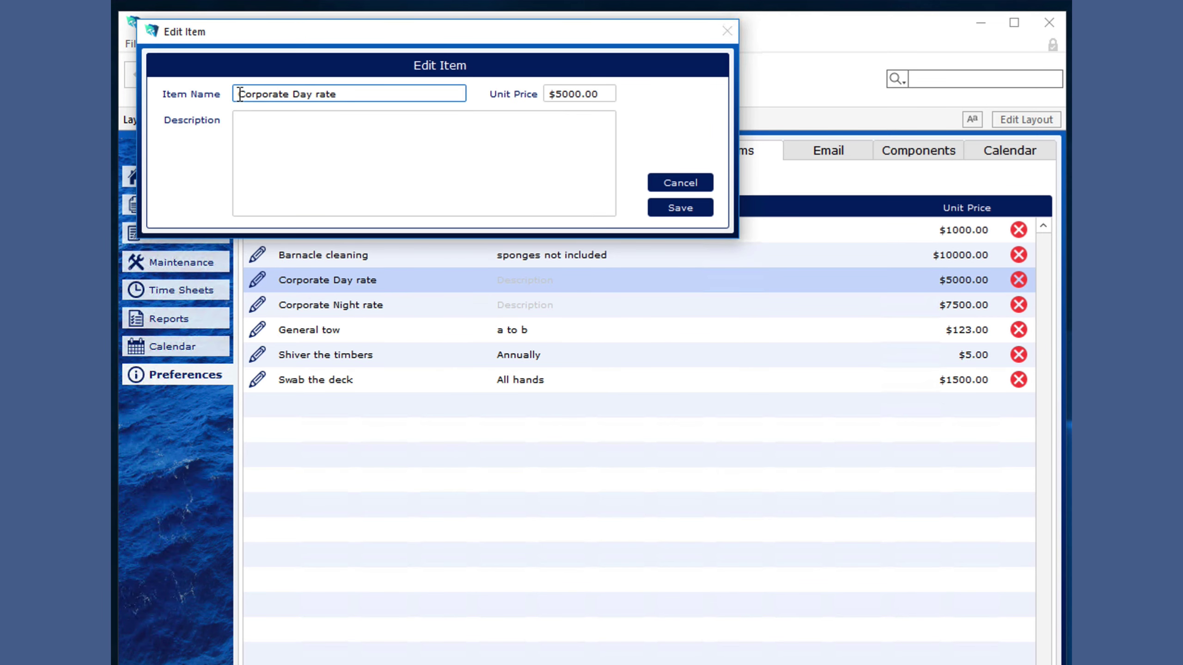
text(2)
click(671, 209)
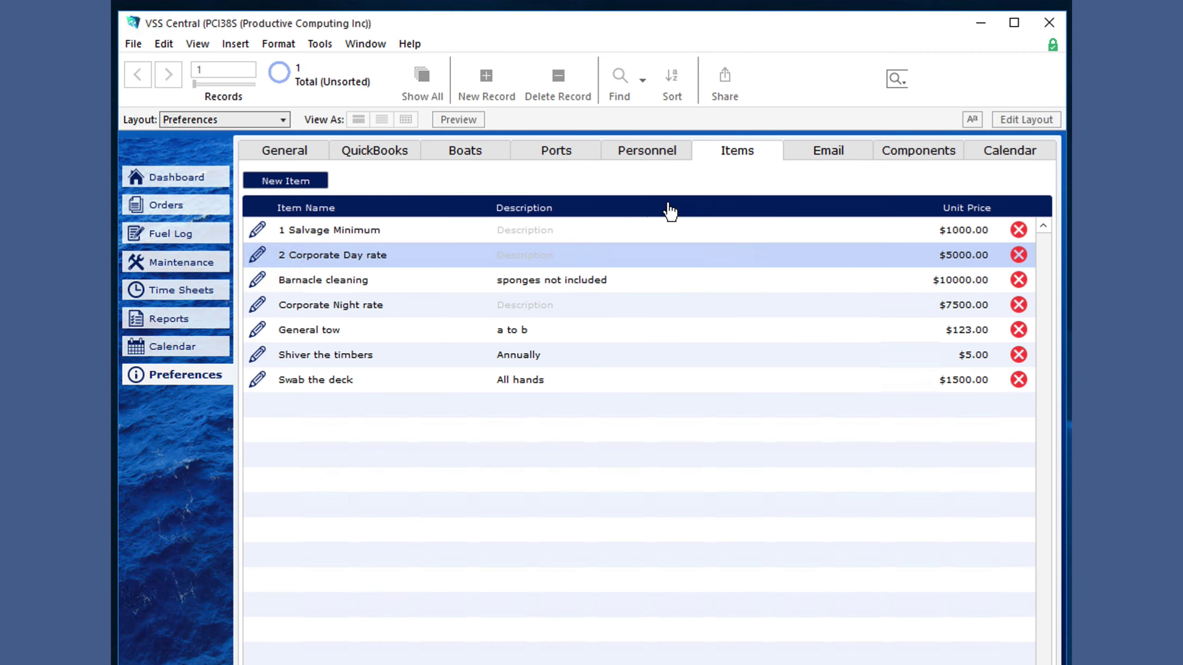
- Add '2 Corporate Day rate' as the first service line on order 78, rechecking the Preferences item list
click(191, 205)
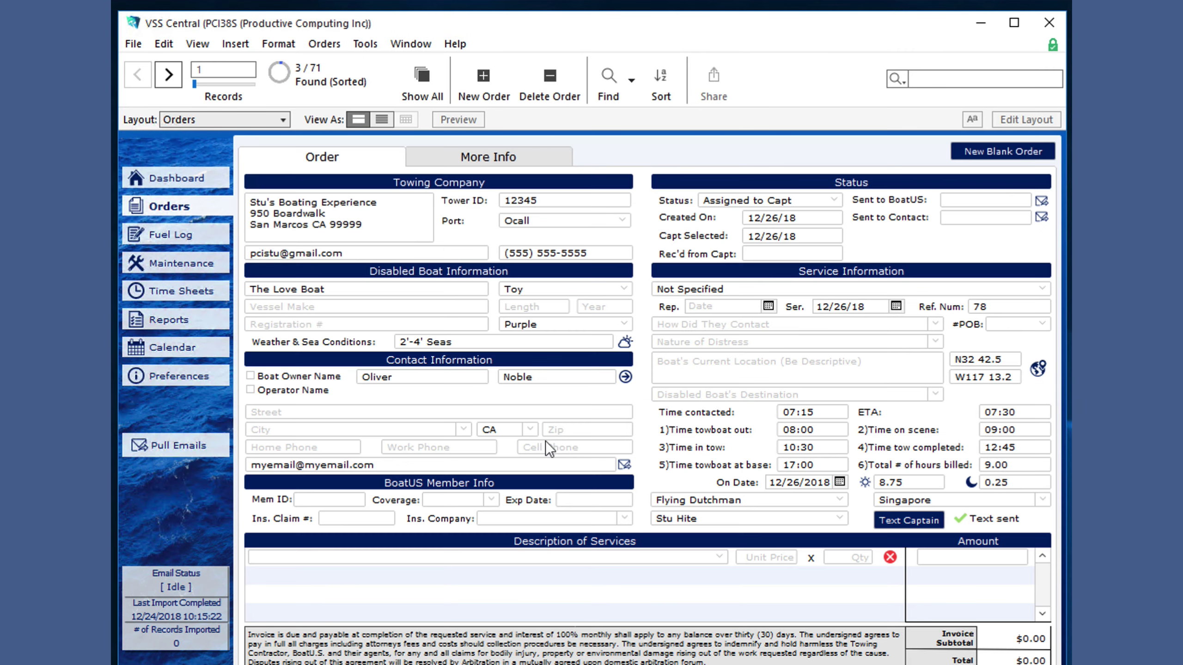
click(721, 559)
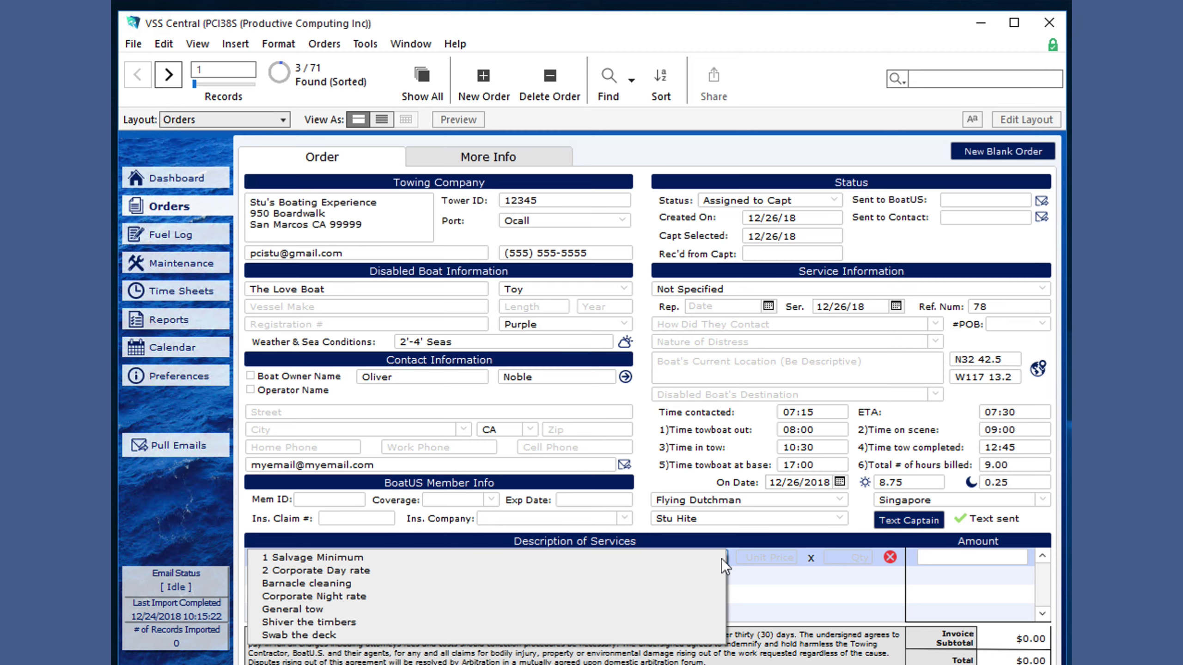
click(673, 575)
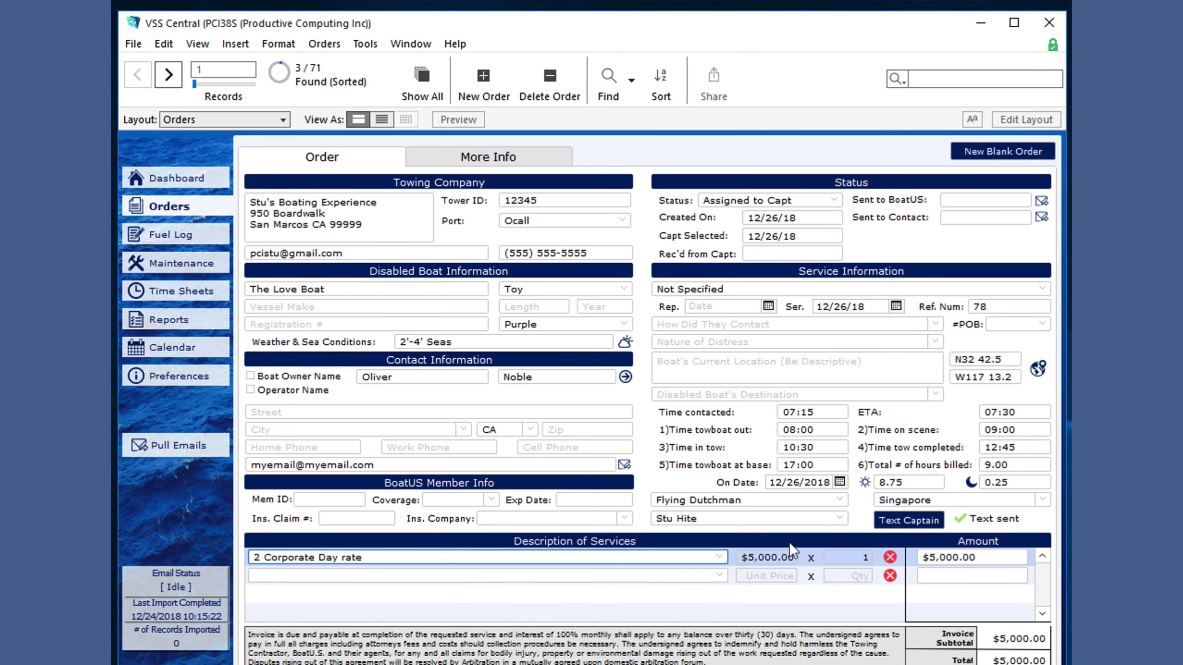
click(181, 376)
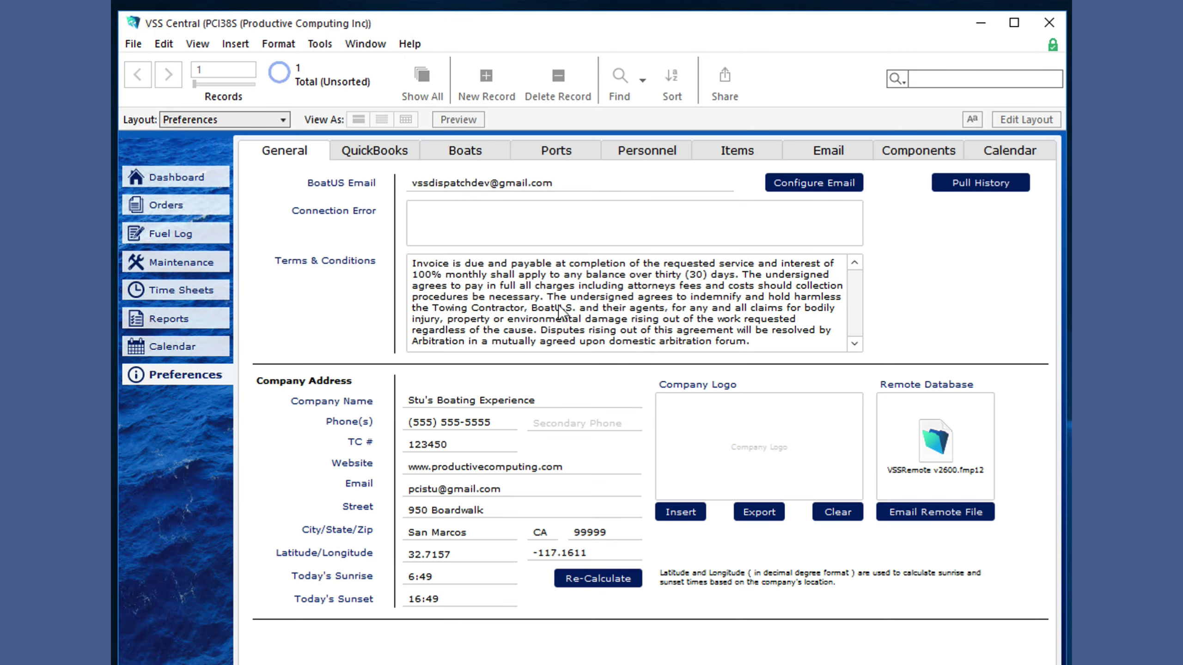
click(741, 141)
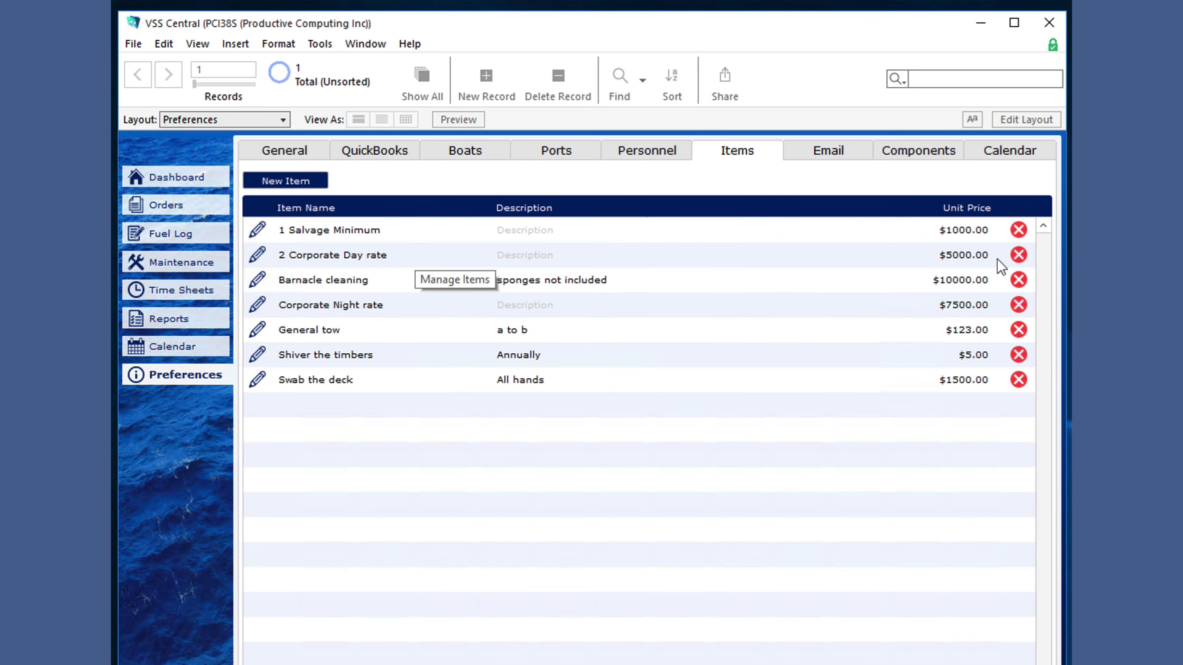
click(165, 205)
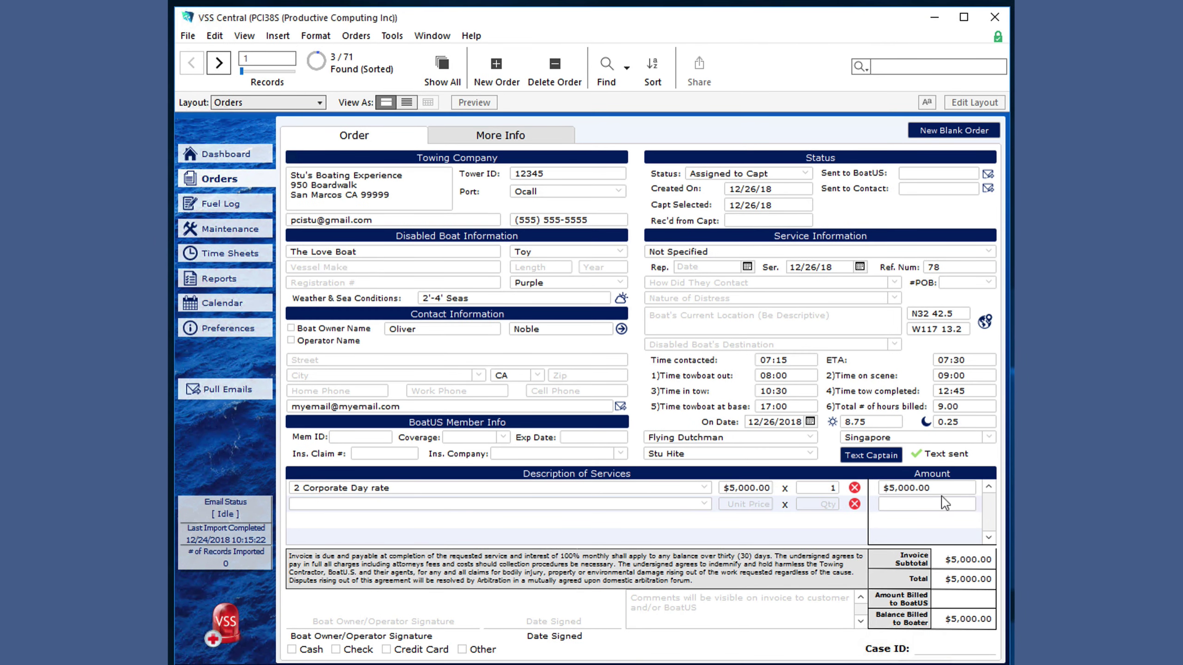
- Set the day rate quantity to 8.75 and add a Corporate Night rate line with quantity .25
click(833, 493)
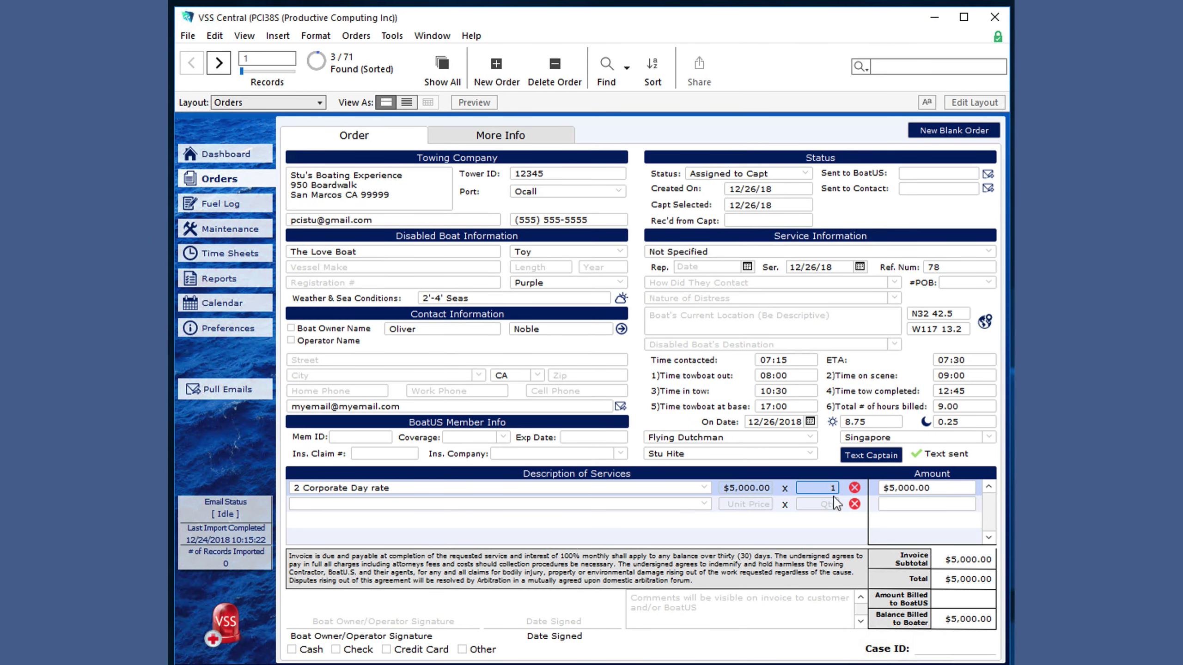
click(830, 463)
click(831, 489)
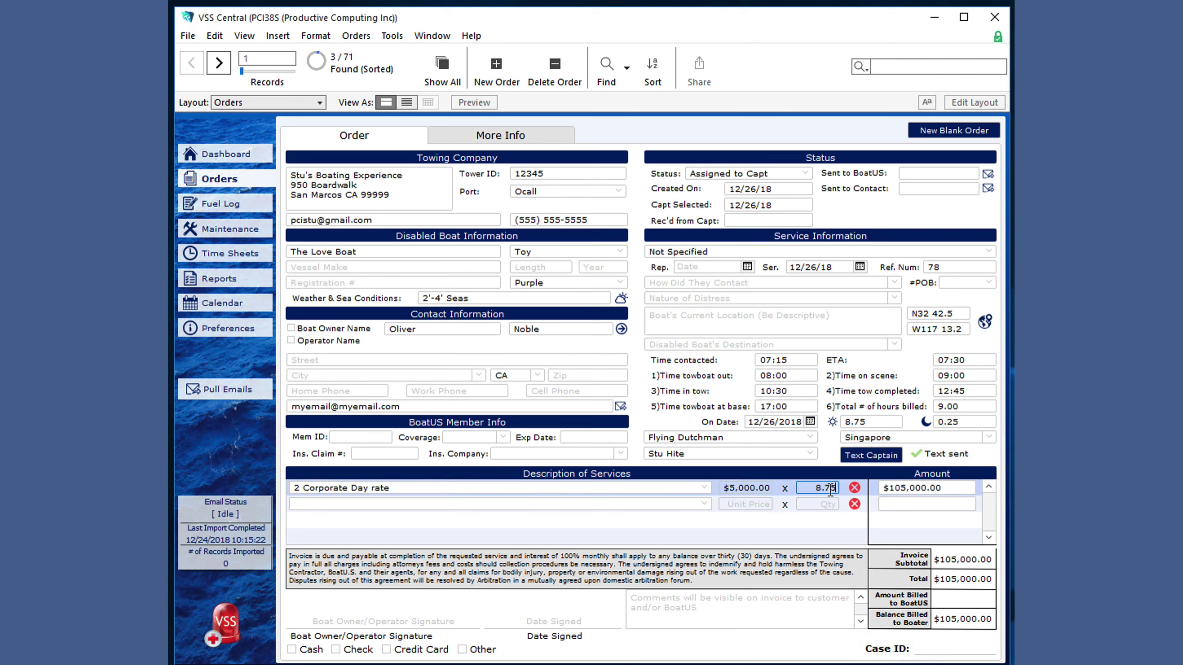
click(703, 504)
click(677, 540)
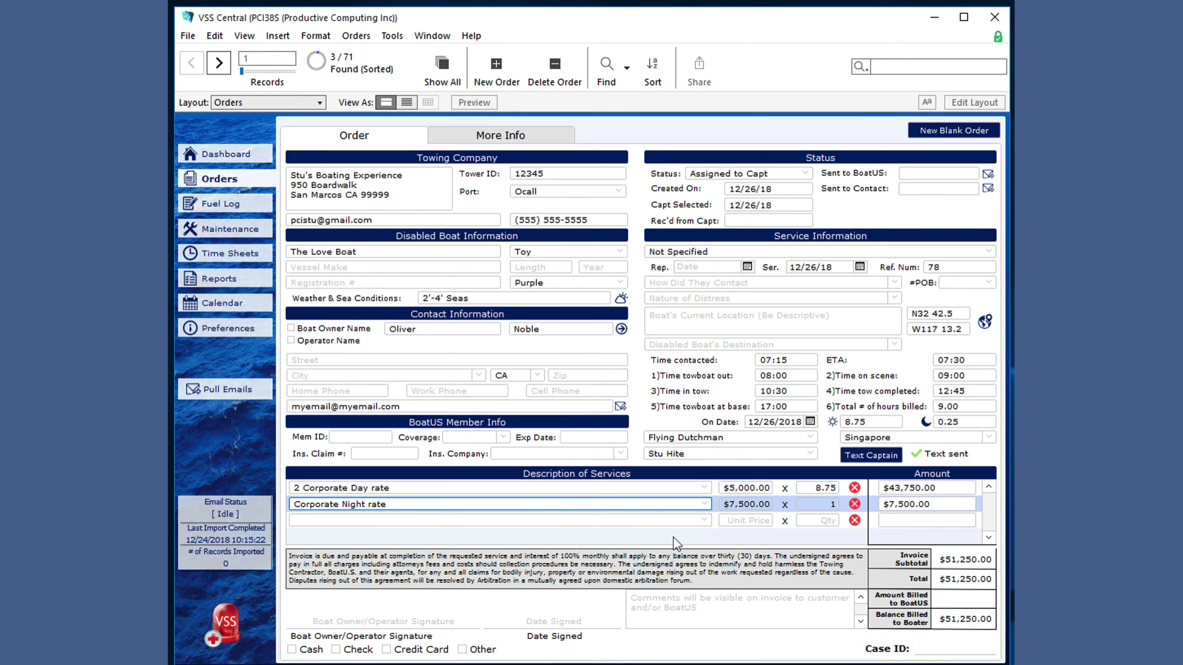
click(831, 504)
key(BackSpace)
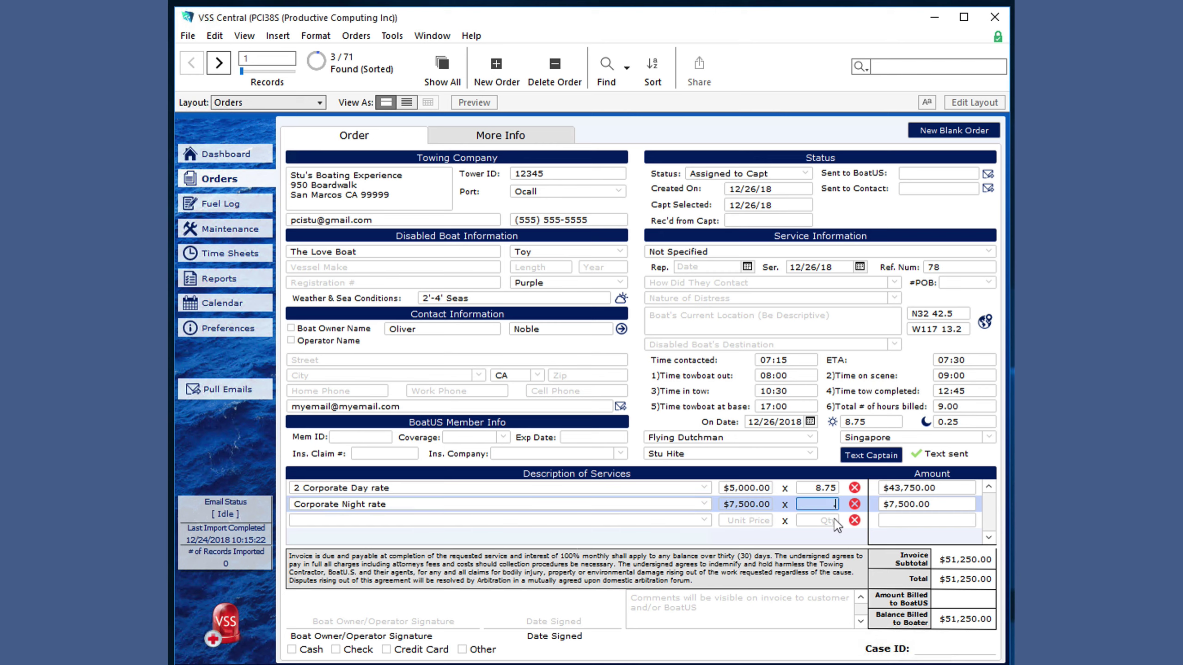
click(829, 461)
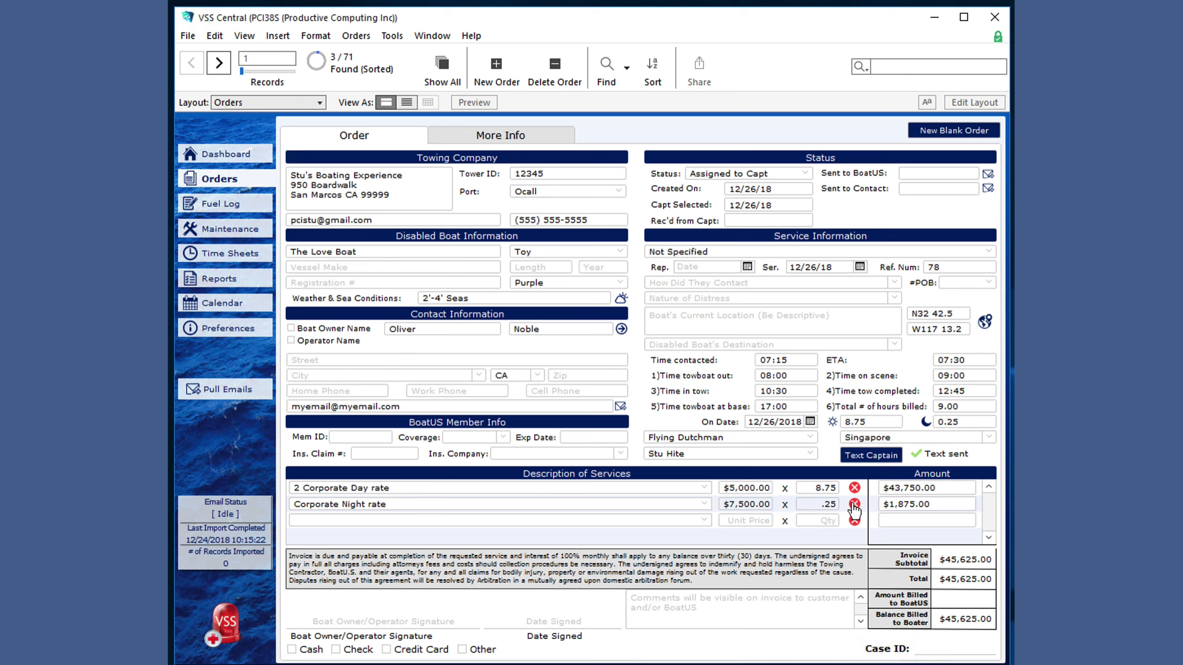
- Delete the Corporate Night rate line and enter $1.00 as the amount billed to BoatUS
click(855, 505)
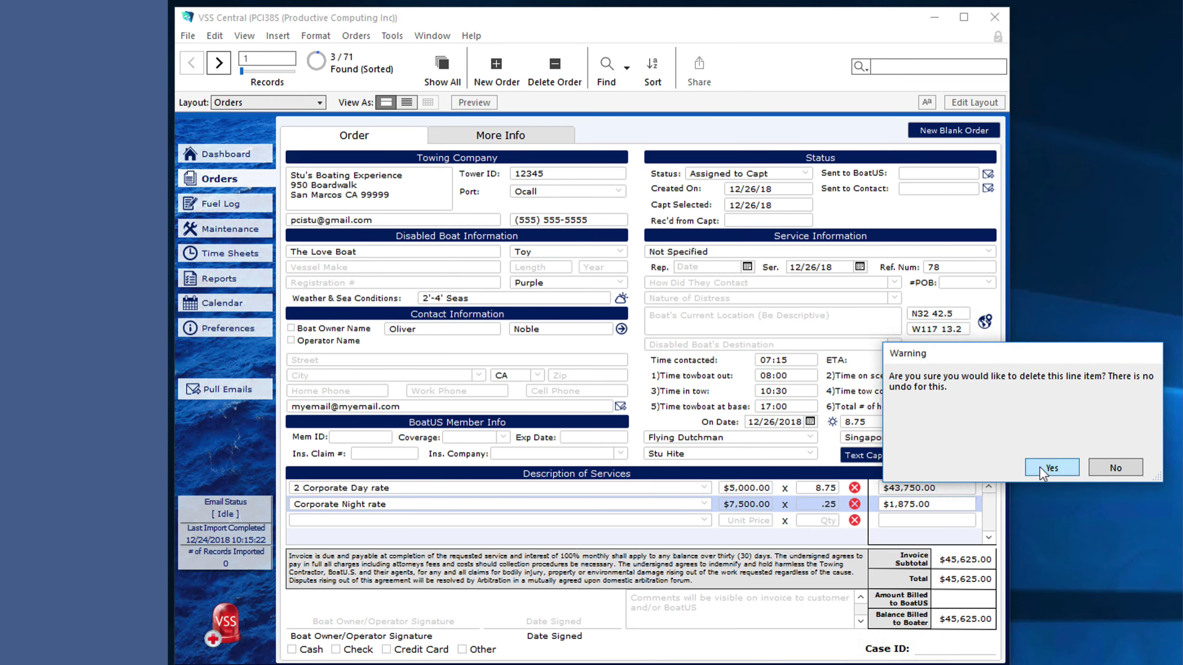
click(1043, 467)
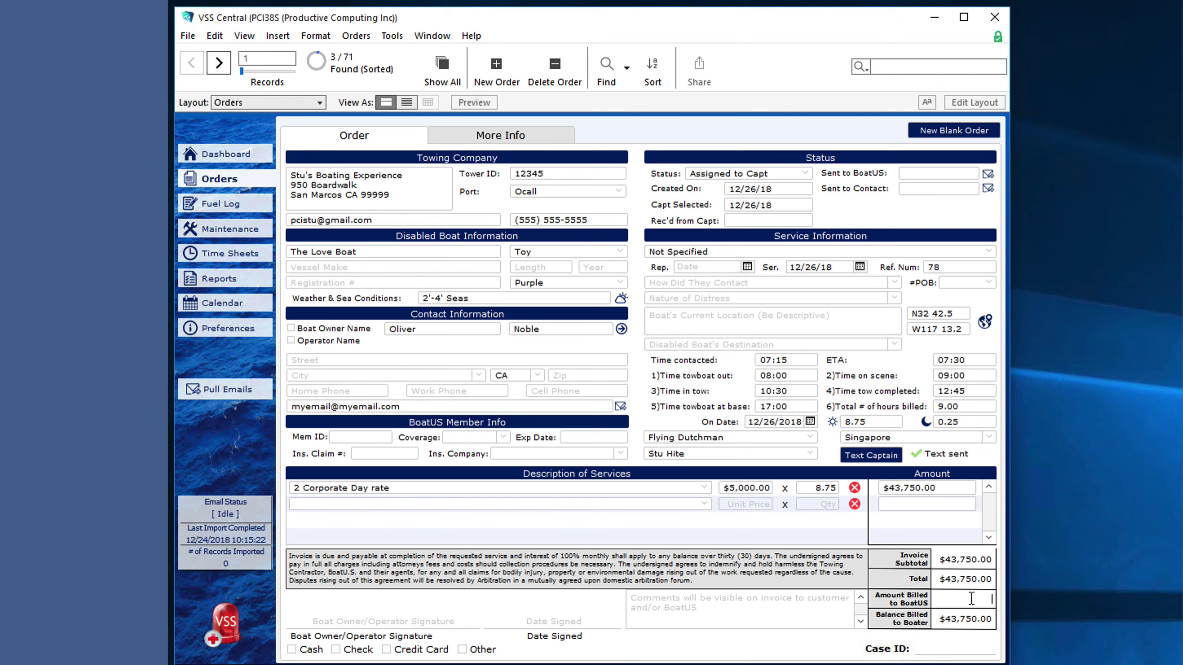
click(885, 539)
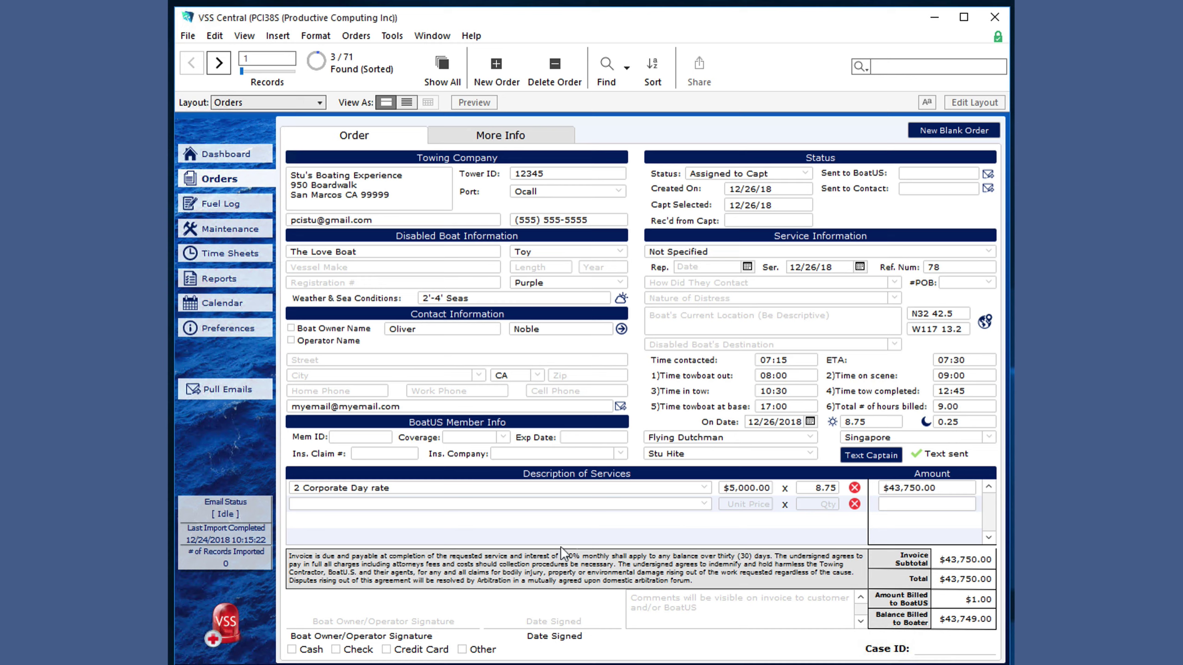
- Change the Terms & Conditions monthly interest from 100% to 10%, then go back to order 78
click(232, 340)
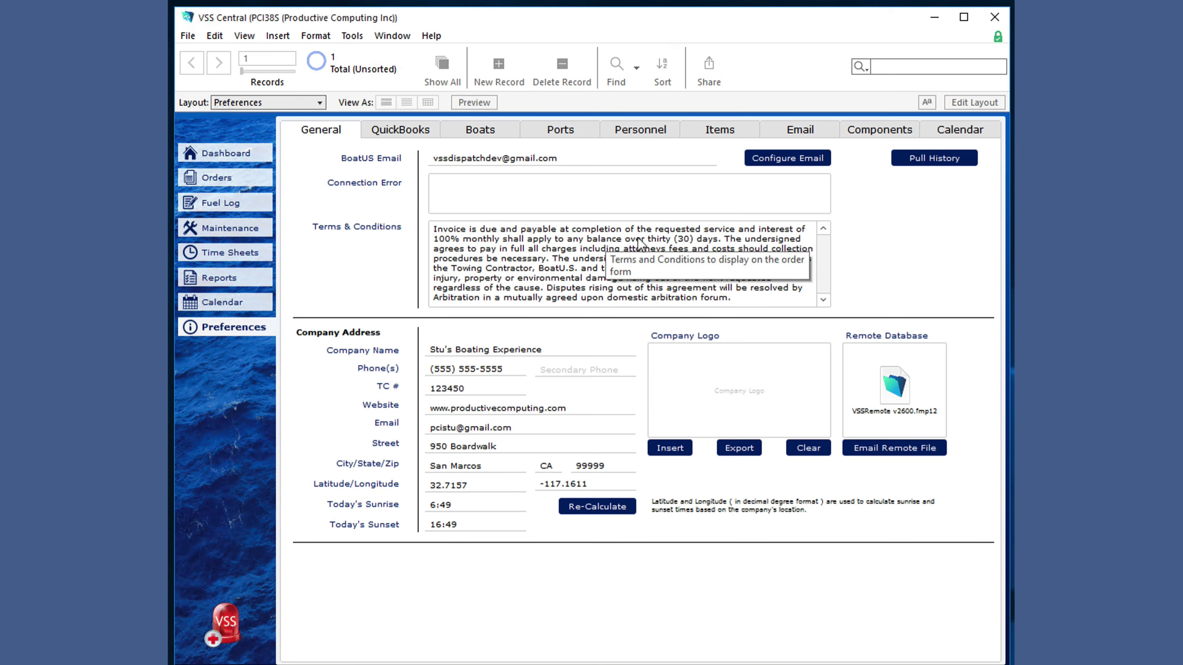
click(471, 255)
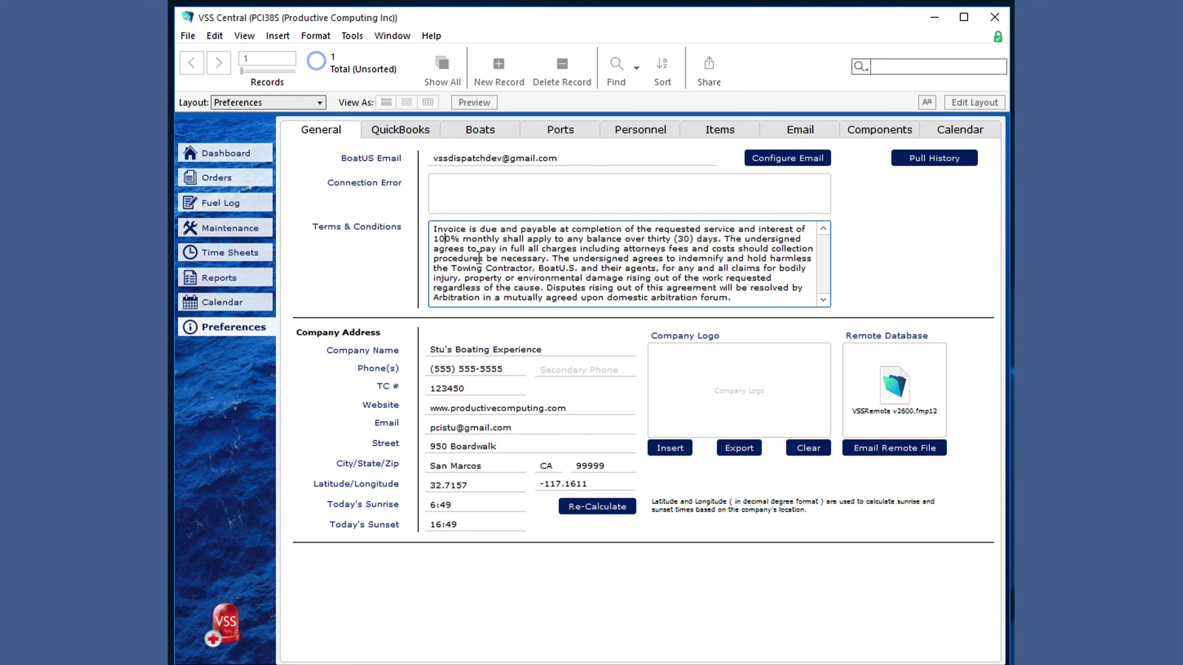
key(BackSpace)
click(910, 242)
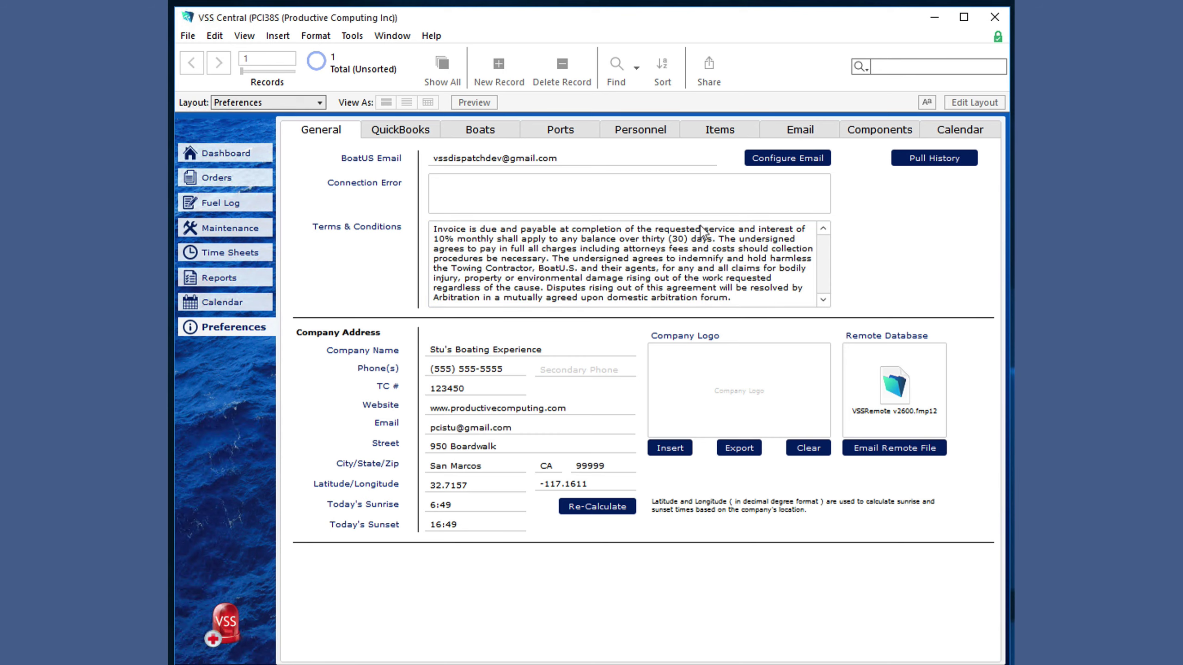
click(228, 181)
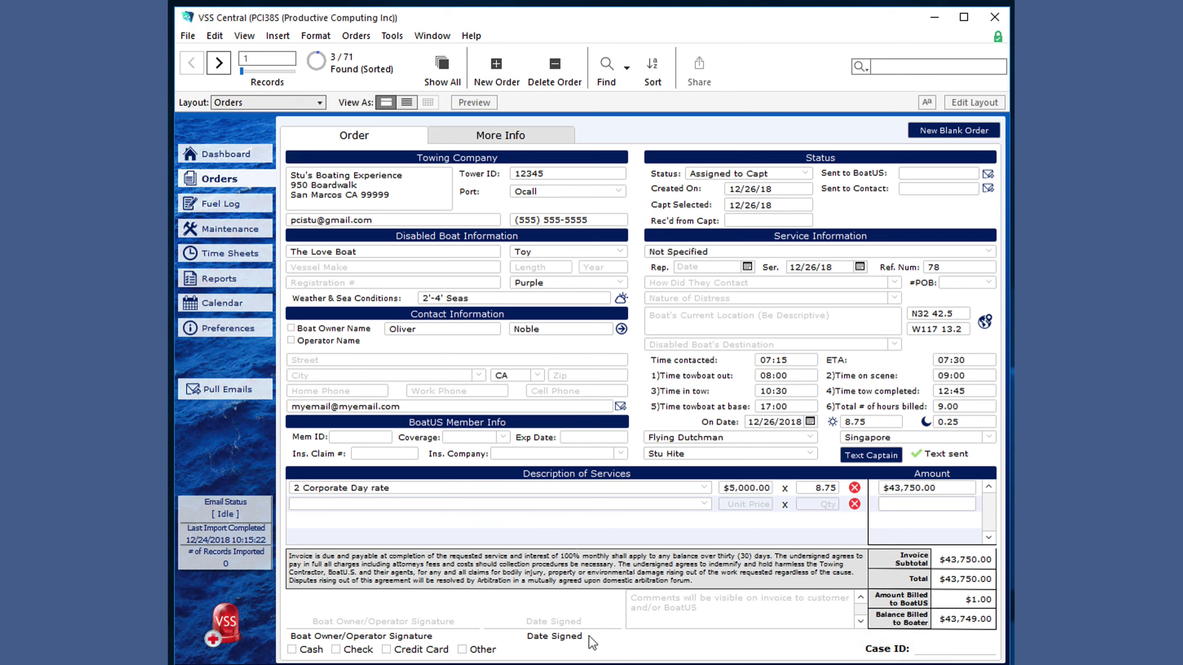
- Edit the order comment to read 'The anchors smell fishy'
click(718, 611)
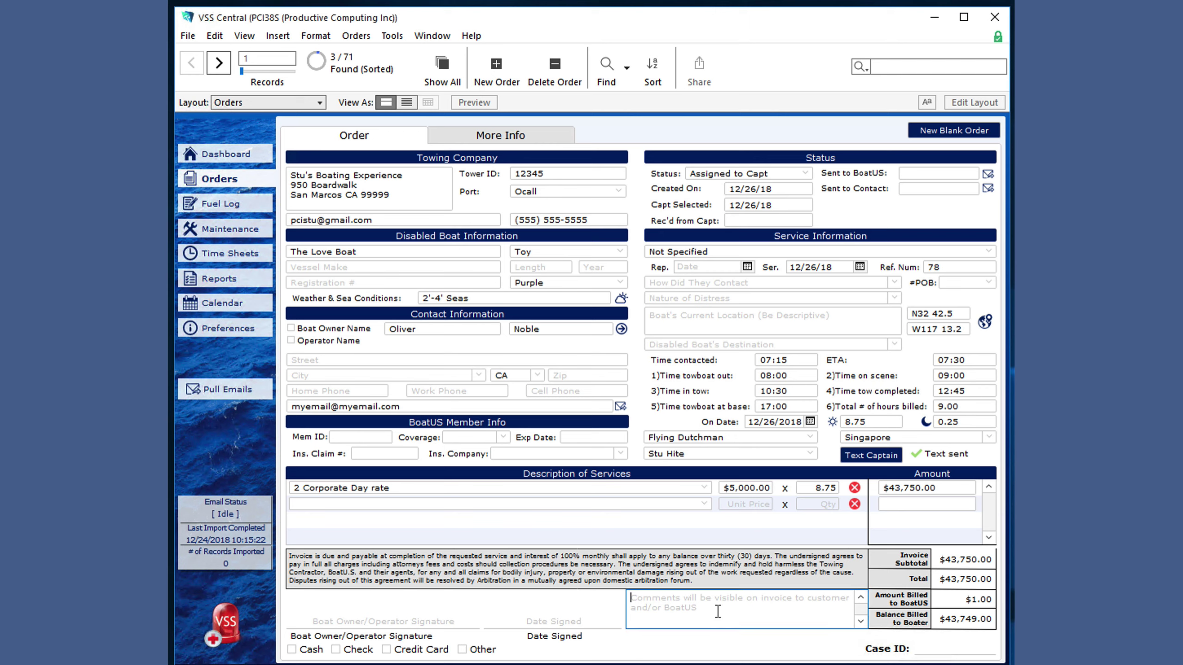
text(They smell fishy)
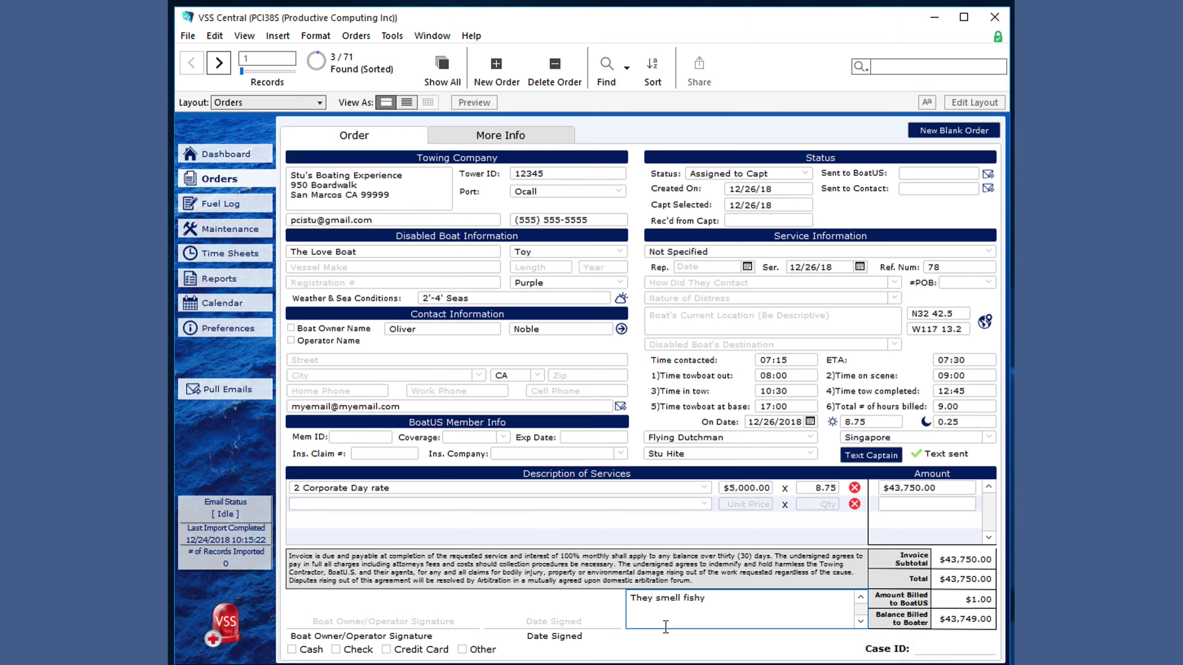
key(BackSpace)
text(anchors)
click(609, 648)
- Tick Cash and Credit Card as payment, leaving Check unticked, and view More Info
click(292, 649)
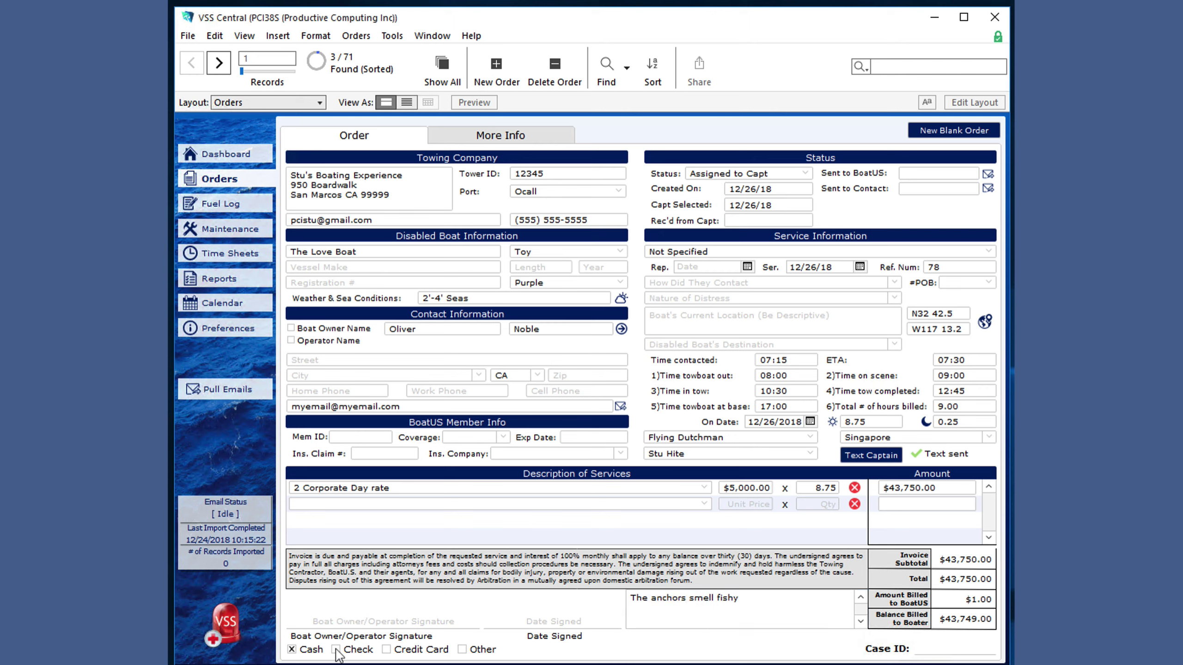
click(336, 650)
click(336, 650)
click(386, 650)
click(508, 136)
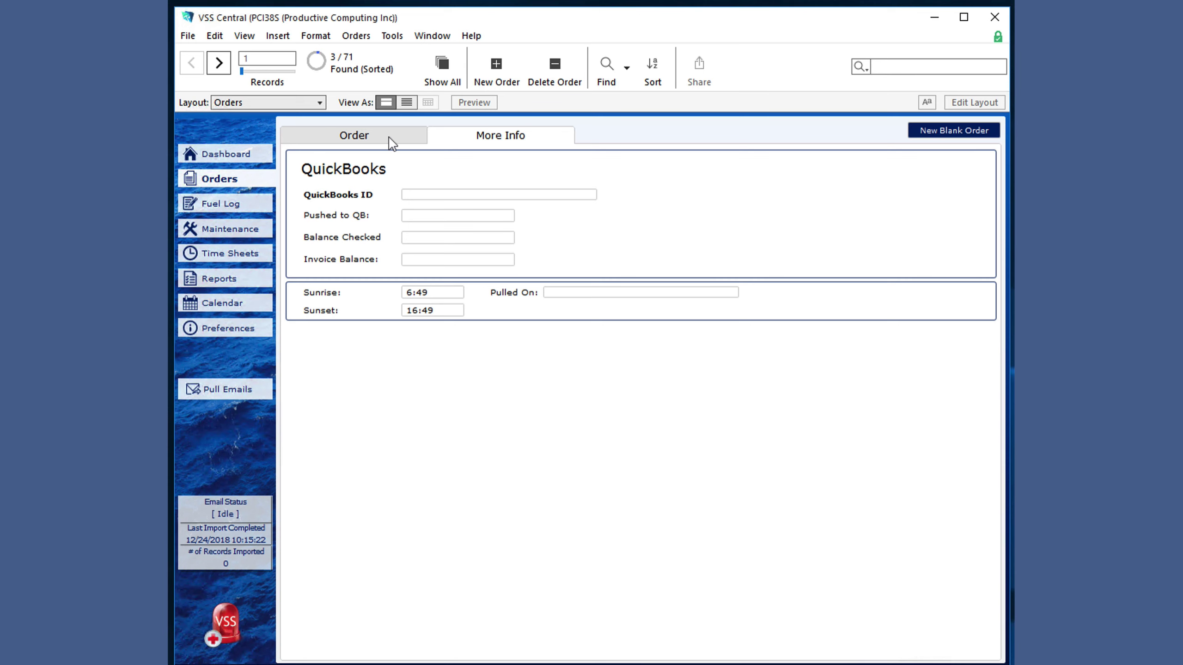
click(391, 138)
click(189, 37)
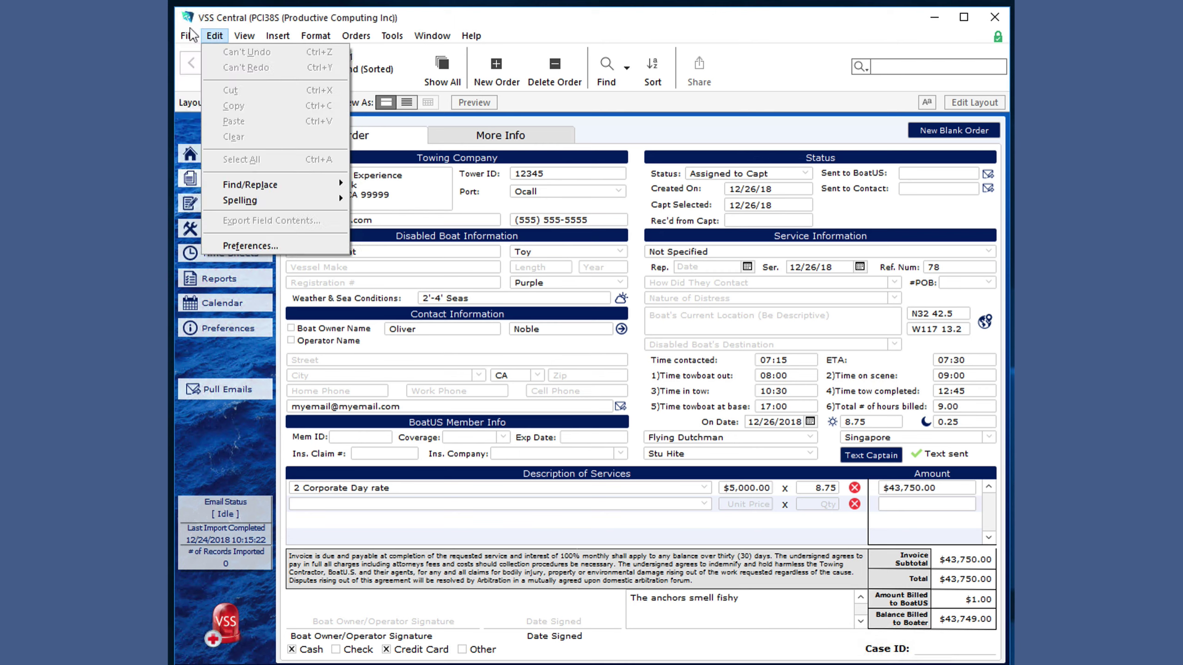
mouse_move(471, 35)
click(683, 131)
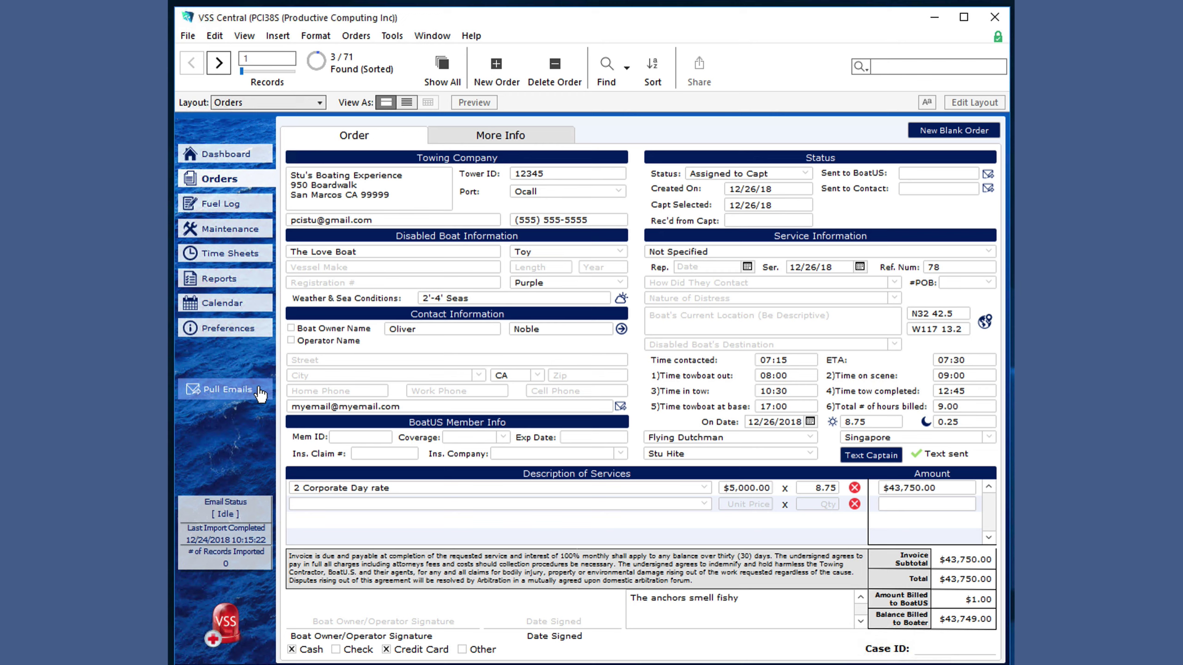
- Pull orders from e-mail and dismiss the summary, showing 10 new orders starting with order 79
click(259, 393)
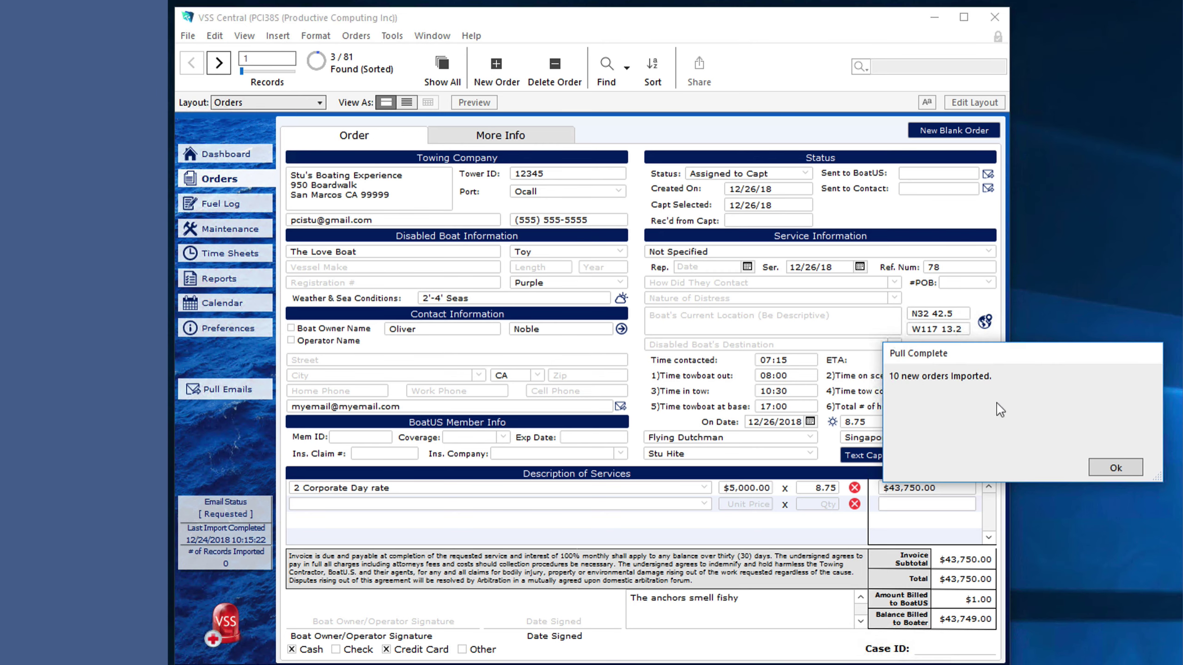
click(1115, 467)
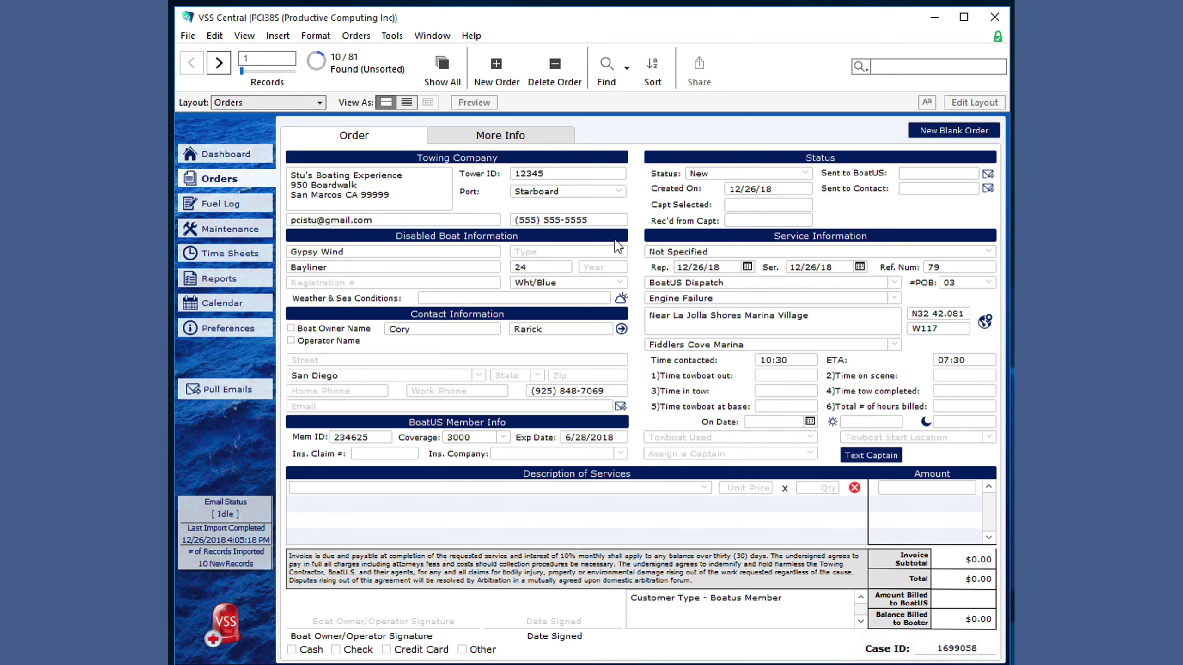
- Set the Gypsy Wind order to boat type Sail and weather Fog, assign a captain, and leave status unchanged
click(609, 252)
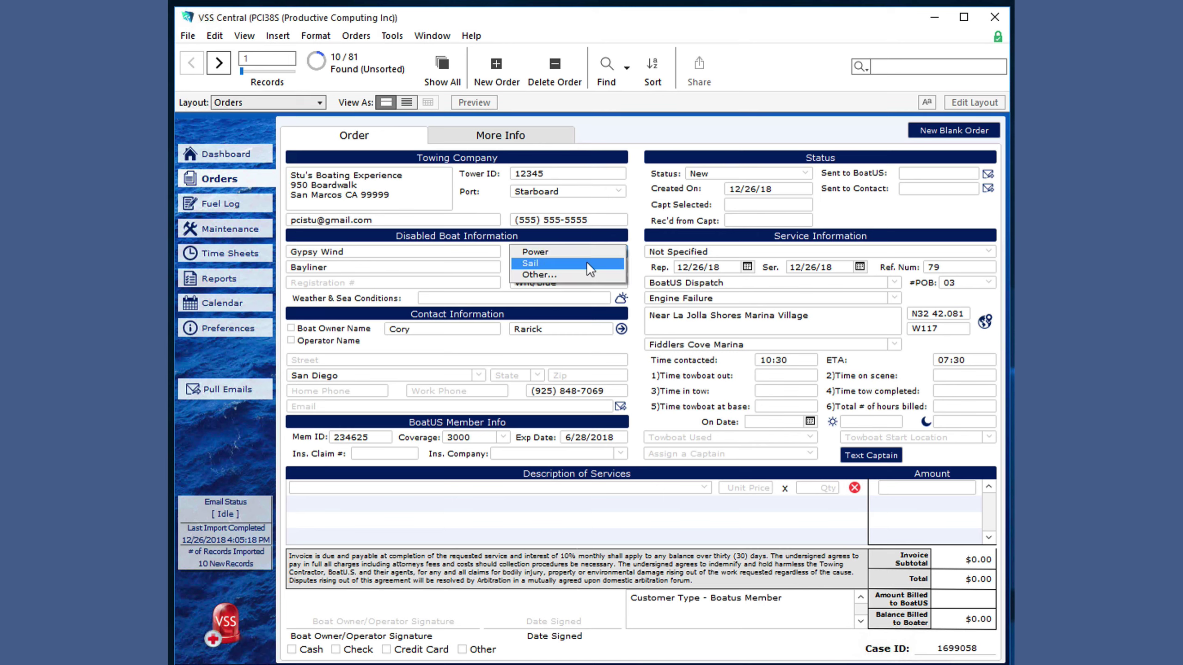
click(600, 261)
click(561, 298)
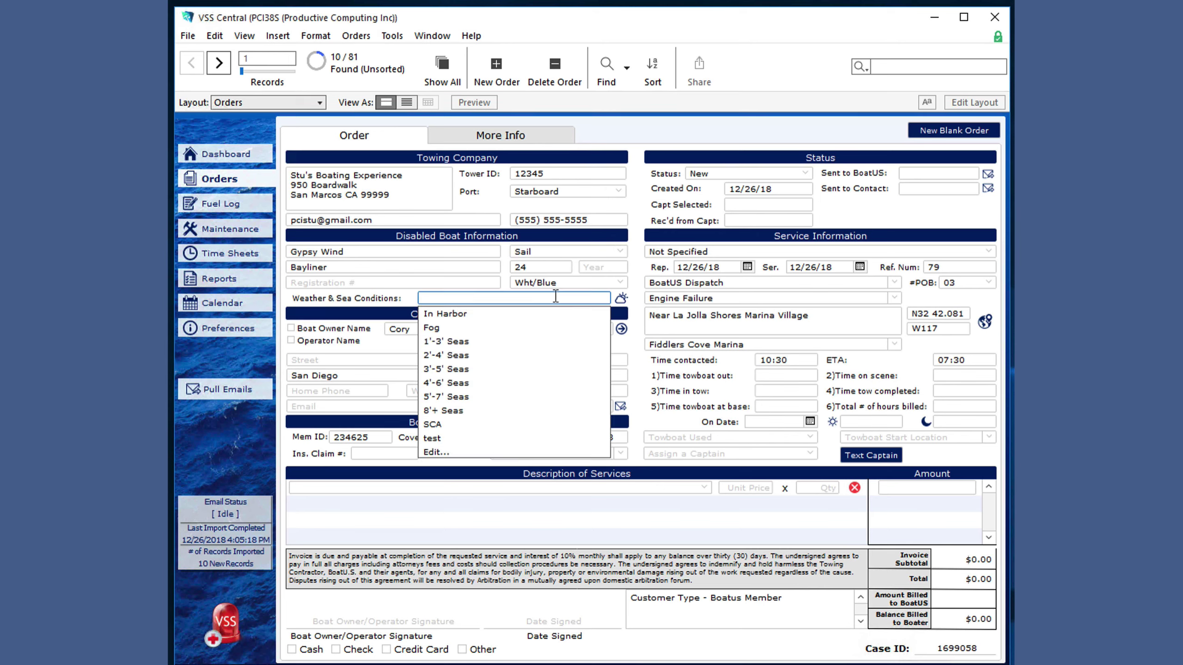
click(516, 331)
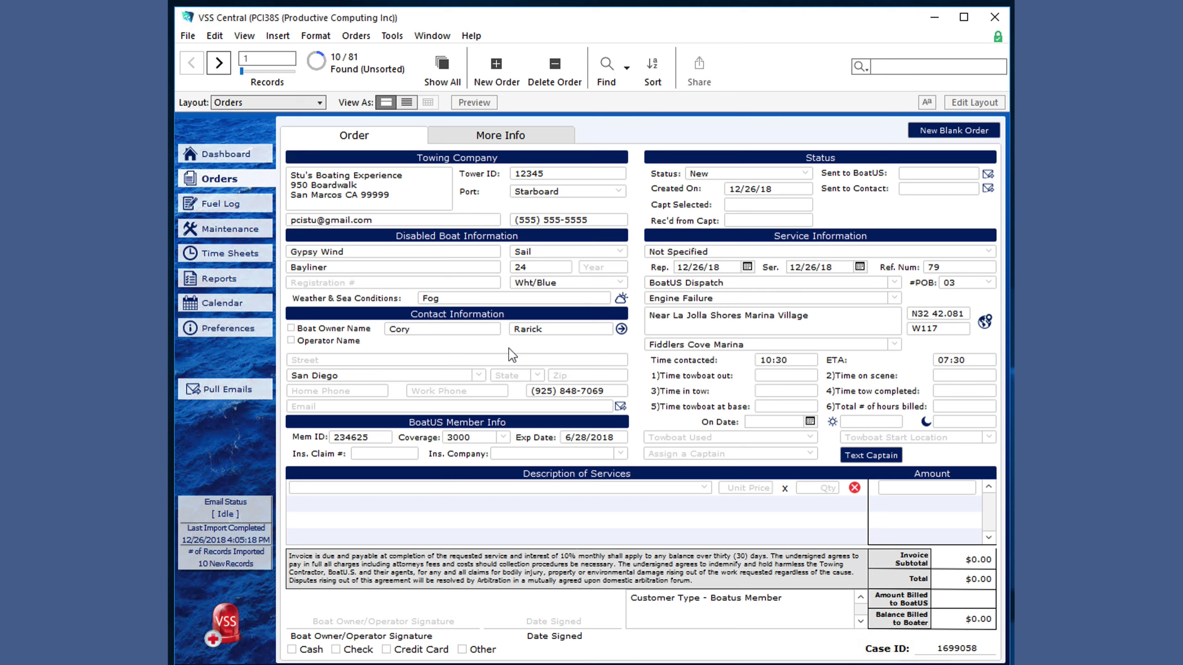
click(744, 459)
click(737, 456)
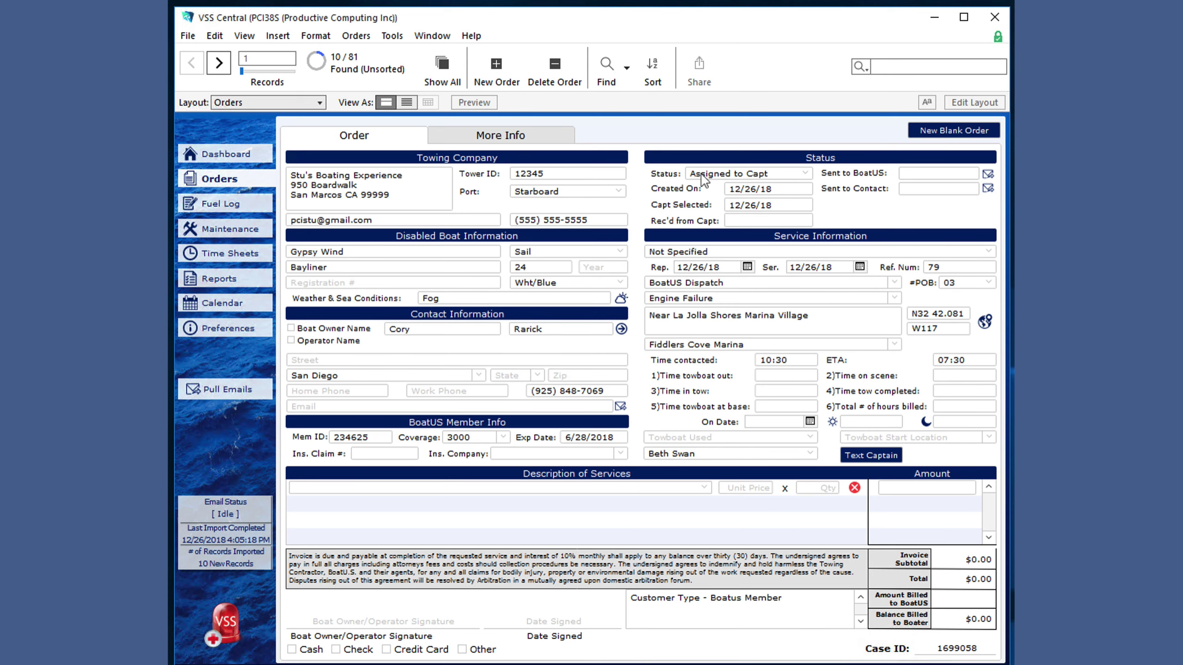
click(764, 175)
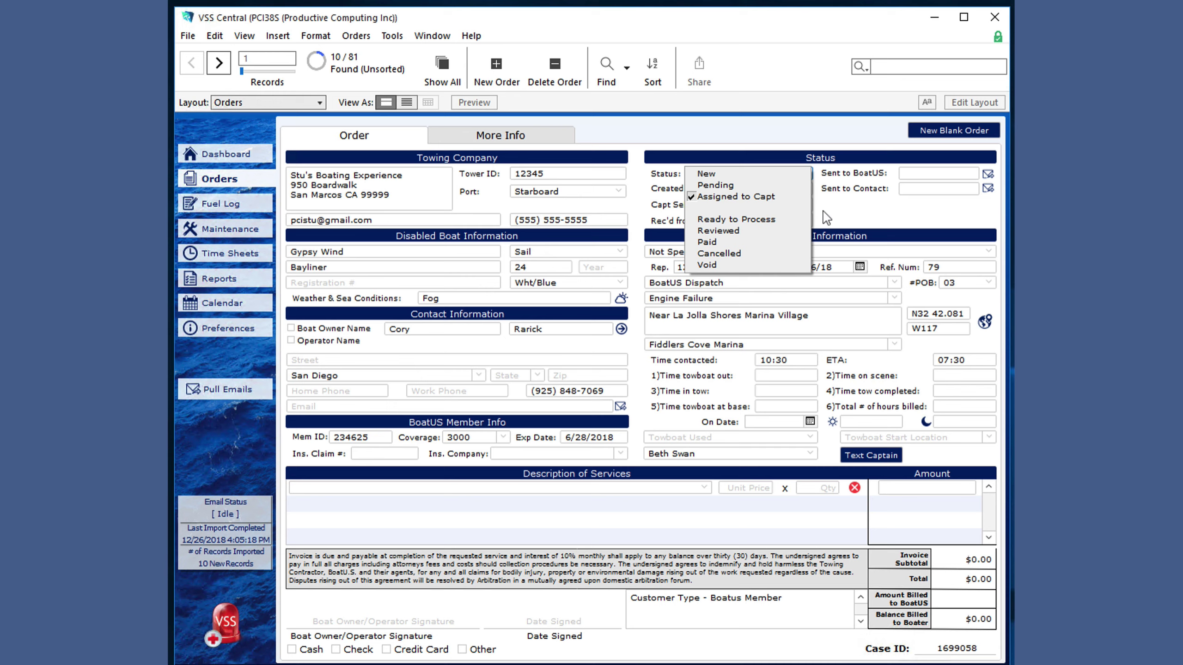
click(854, 219)
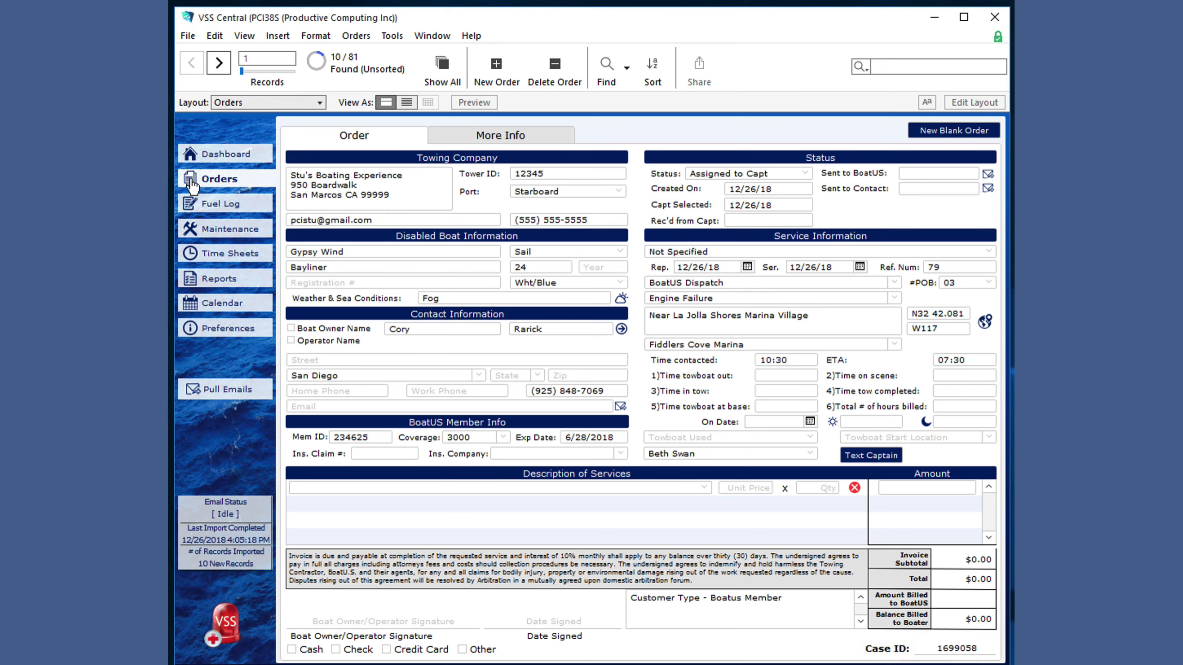
- Sort the orders list by contact, date, captain, then contact again, and open order 88
click(191, 186)
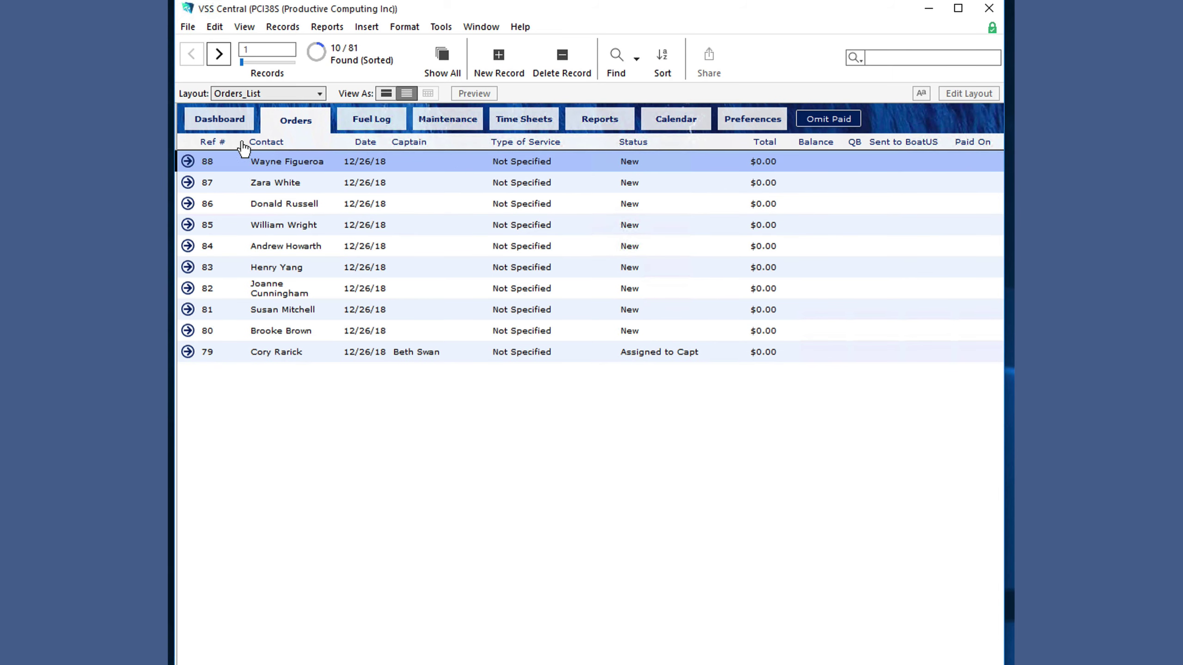
click(270, 143)
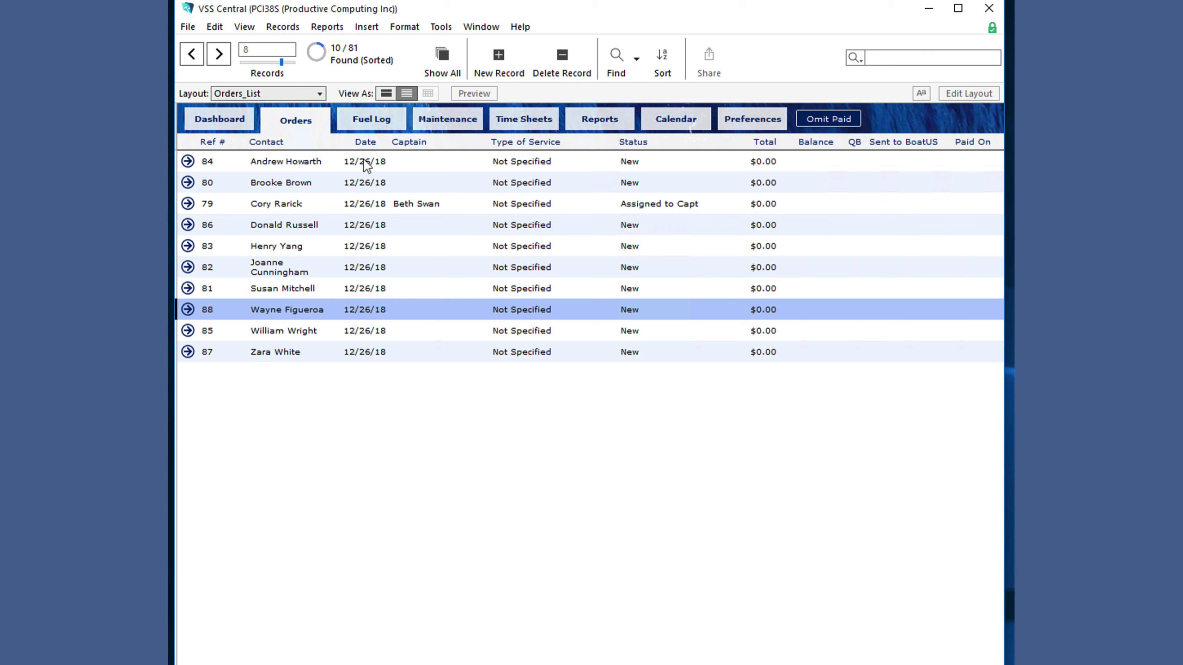
click(371, 148)
click(407, 146)
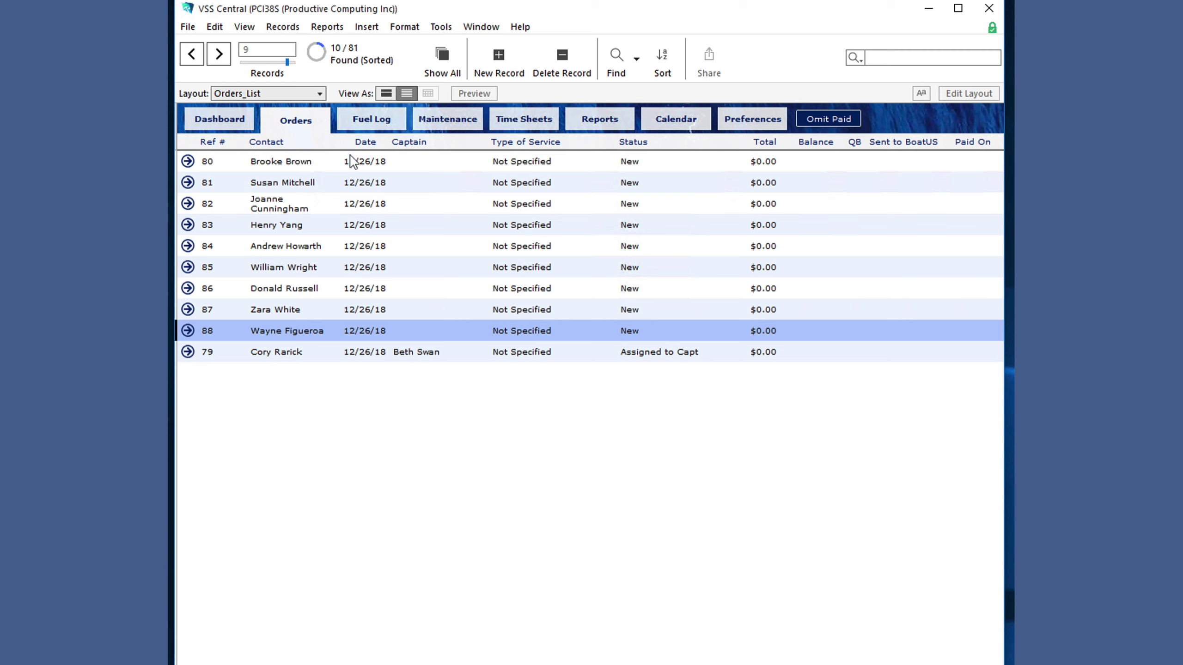
click(264, 142)
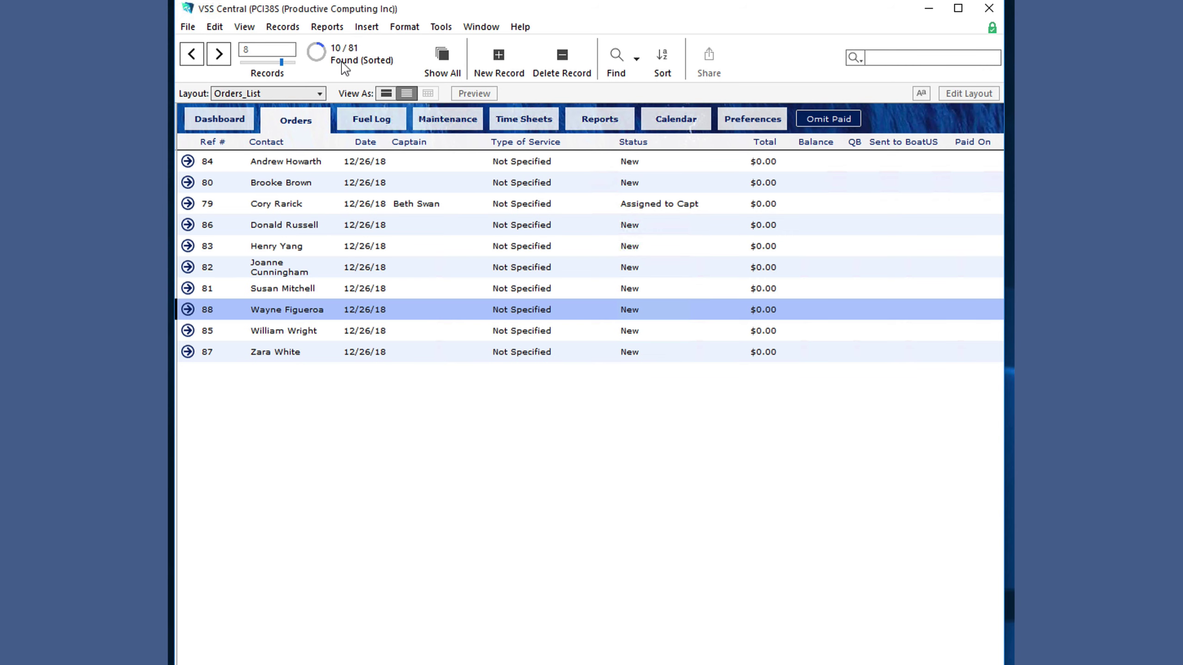
click(188, 309)
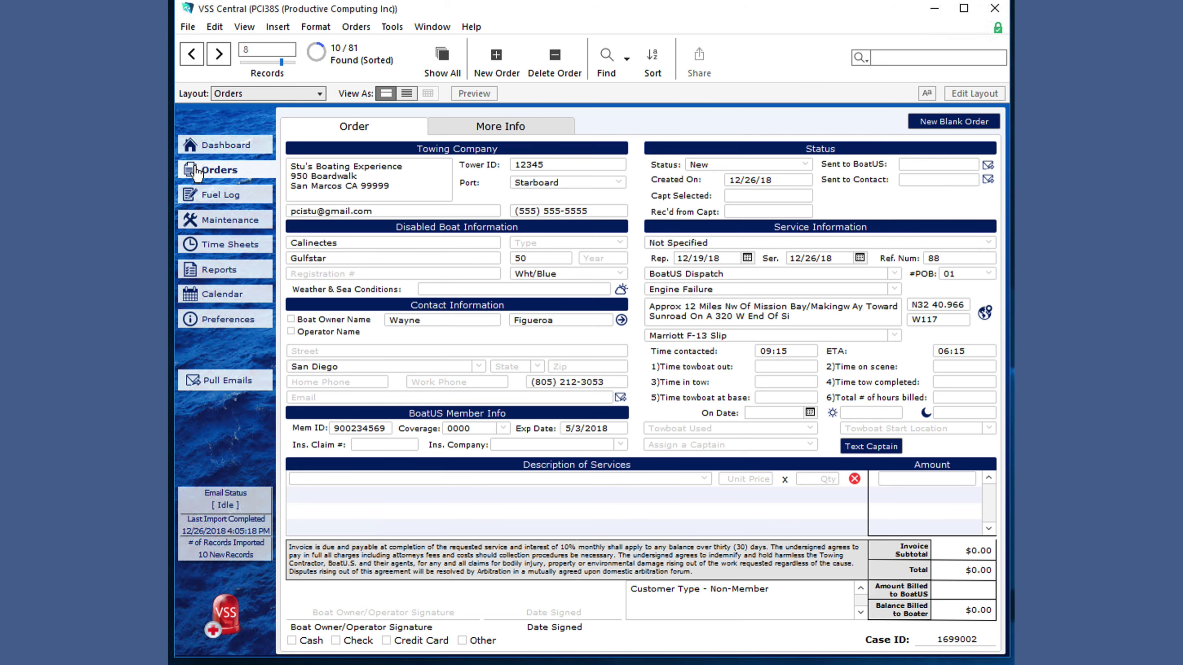
- Show all 81 orders, sort by Status, and omit the Paid orders, leaving 77
click(196, 172)
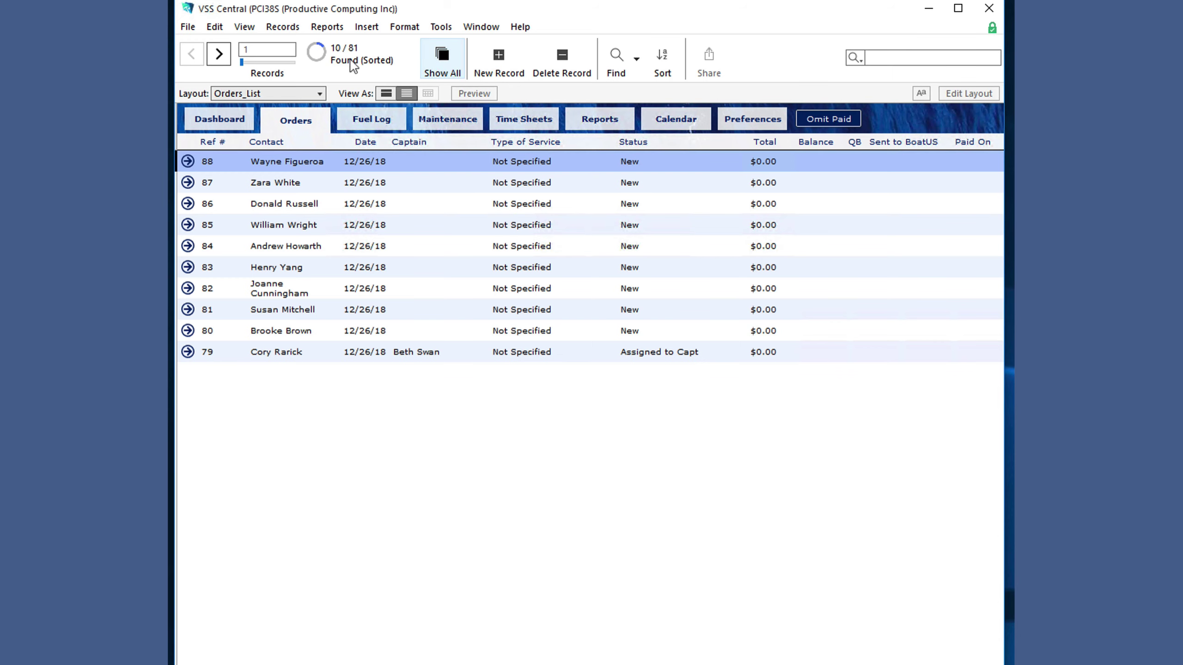
key(ctrl+j)
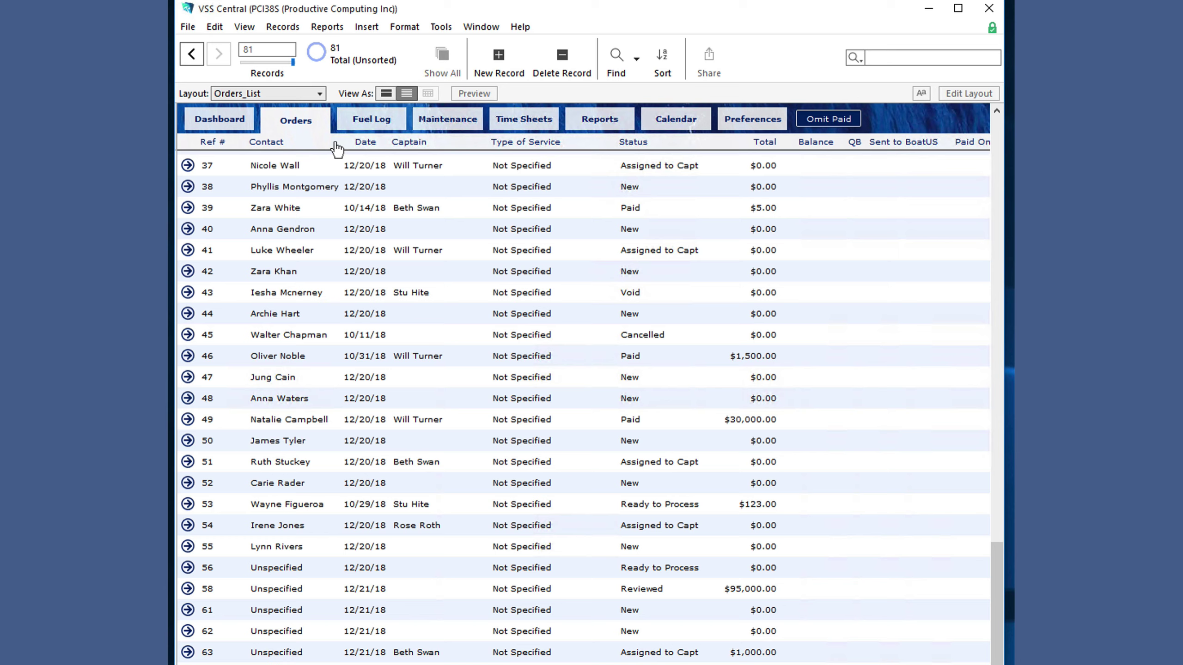
click(632, 145)
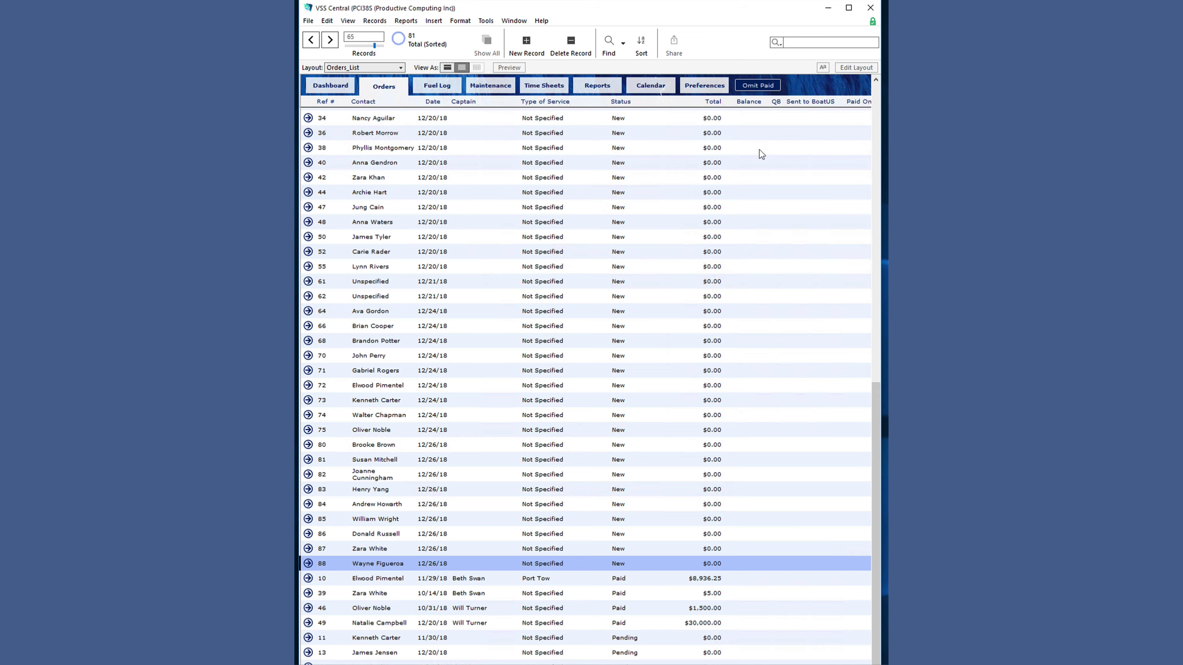
click(766, 90)
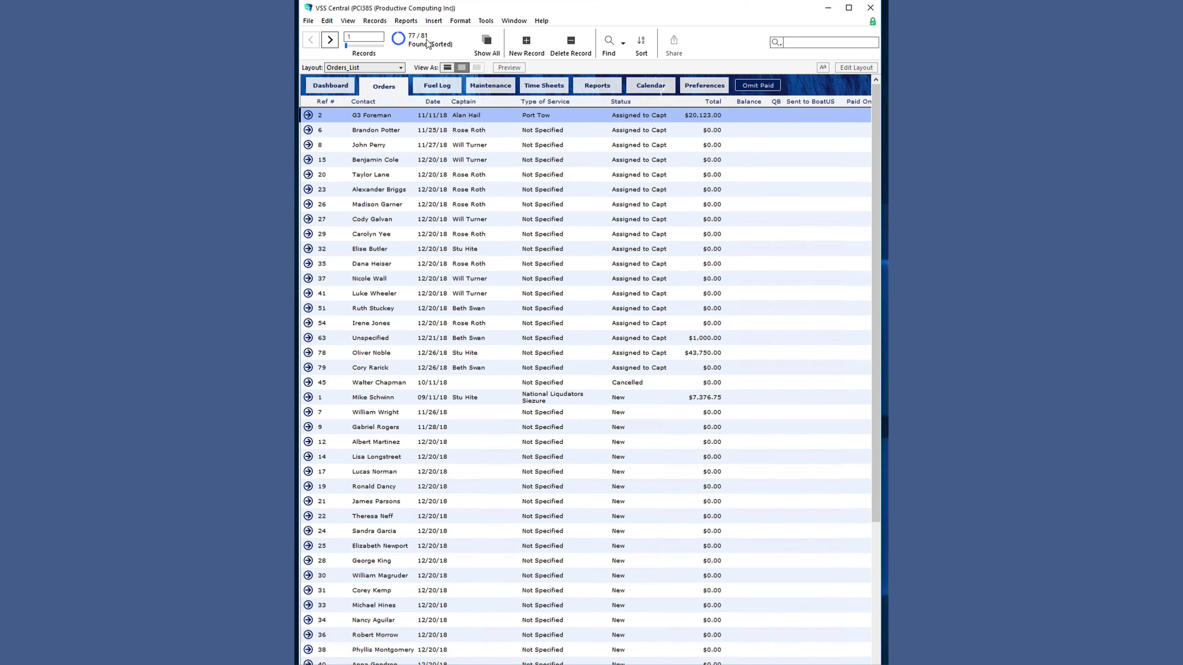
scroll(821, 362, down, 10)
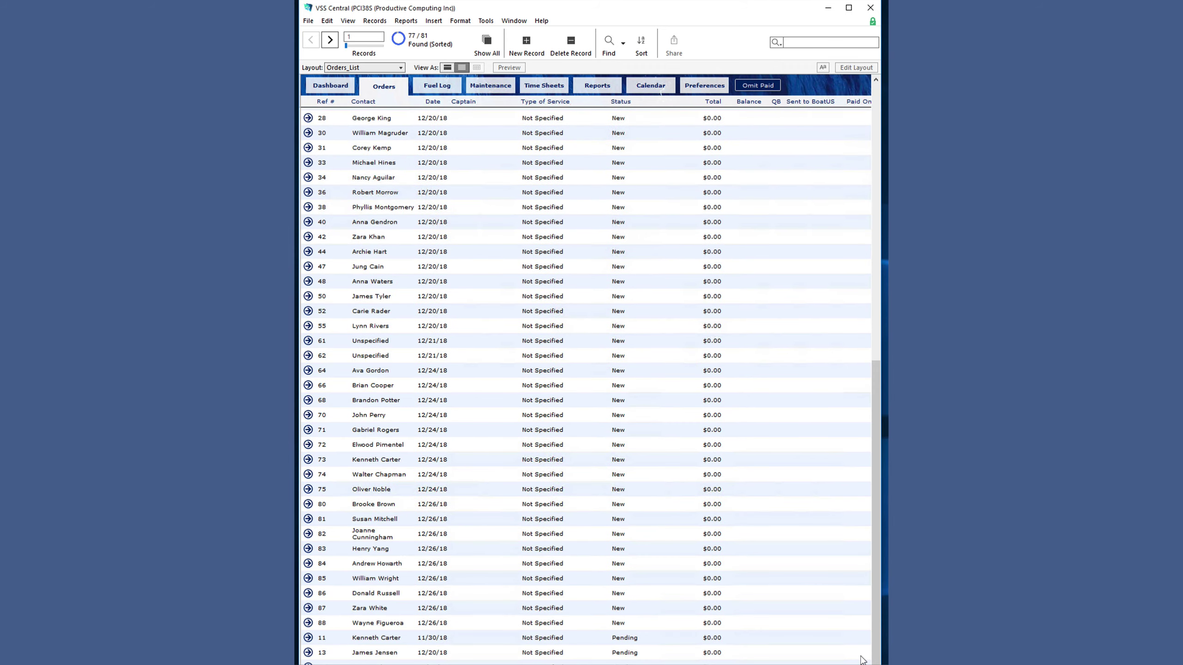
- Turn on QuickBooks integration in the QuickBooks preferences
click(717, 87)
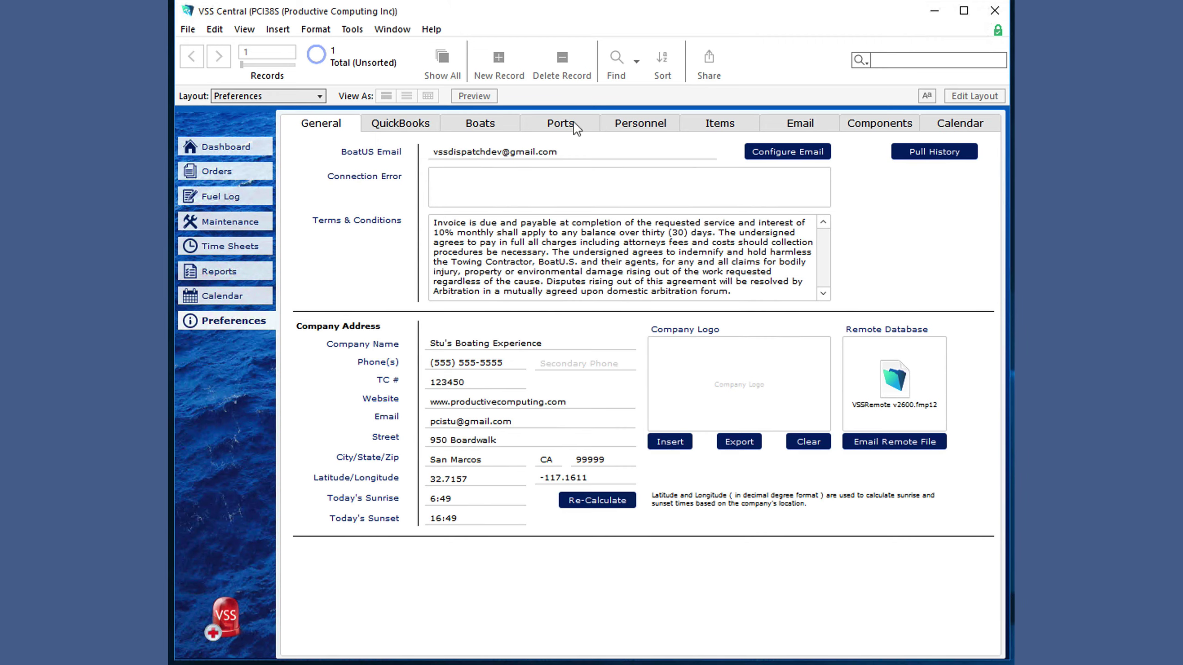
click(422, 124)
click(779, 154)
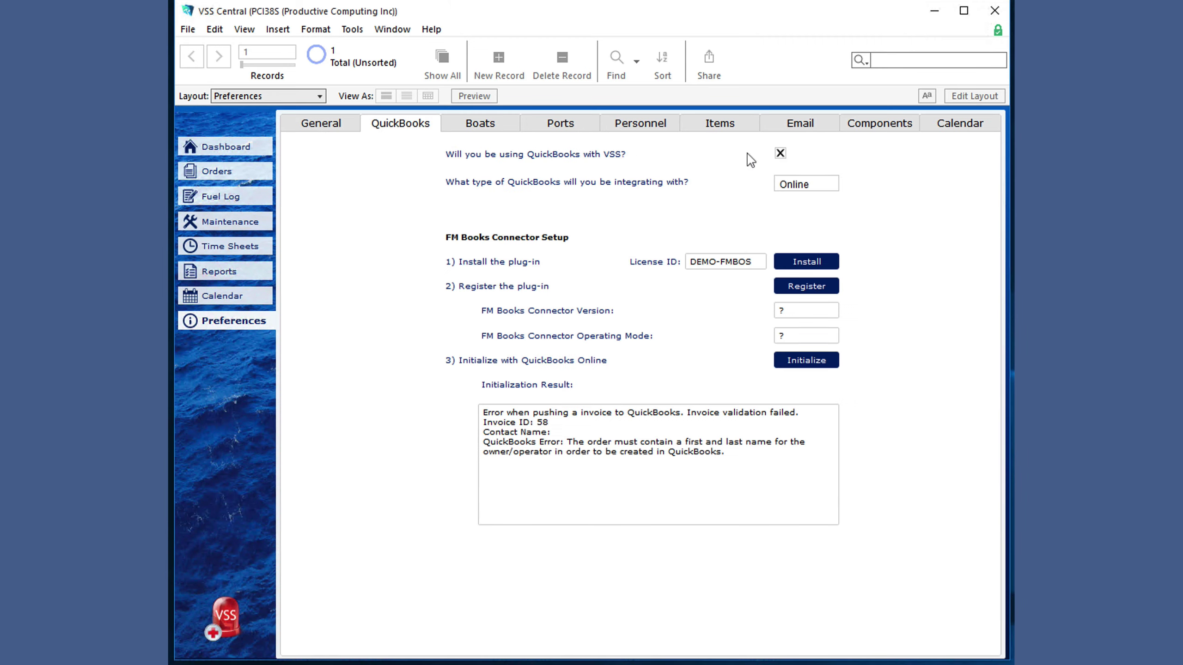
- Sort the order list by status and change order 87's status from New to Pending
click(186, 173)
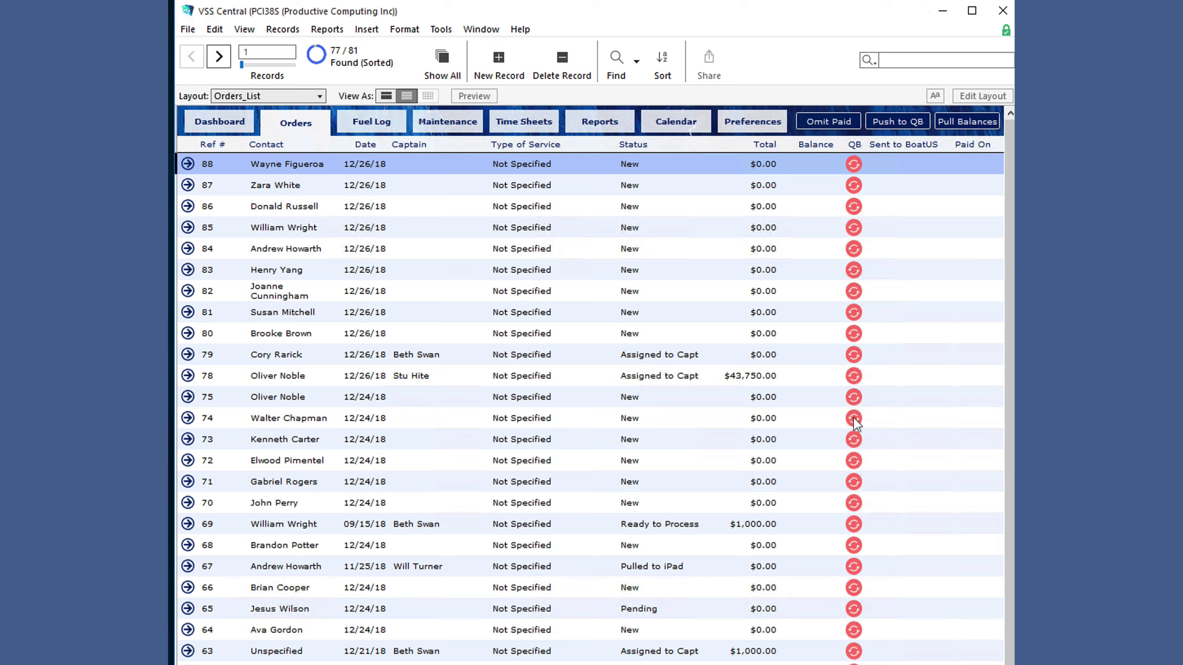
click(634, 144)
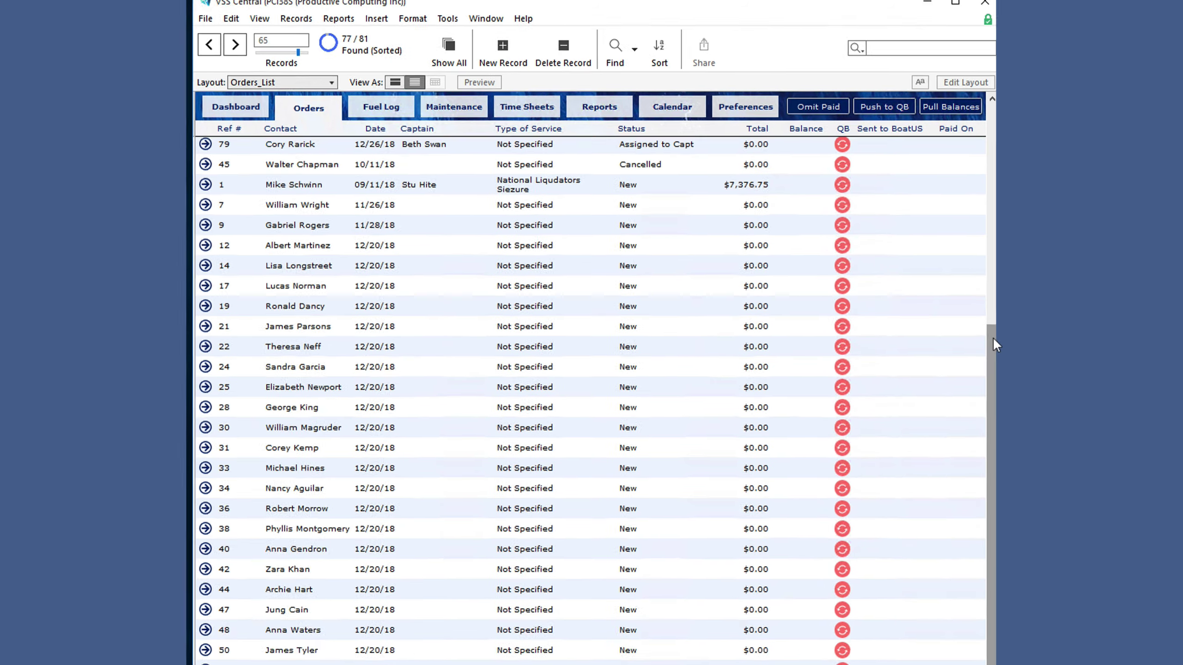
scroll(986, 639, down, 5)
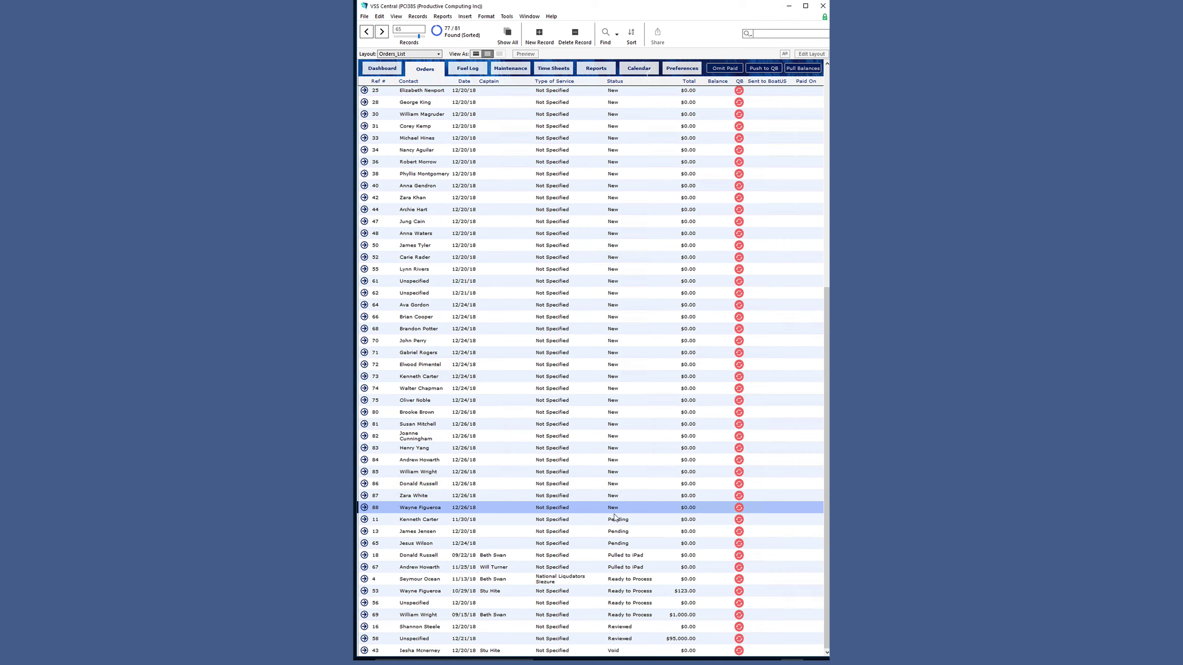
click(614, 495)
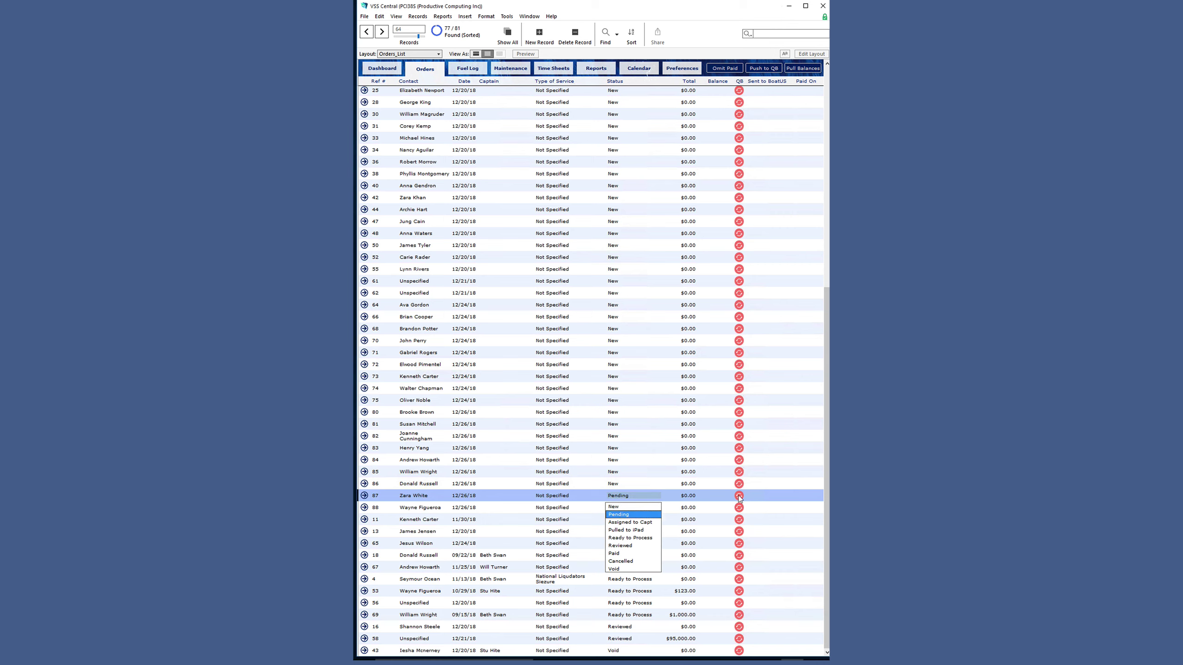
click(539, 497)
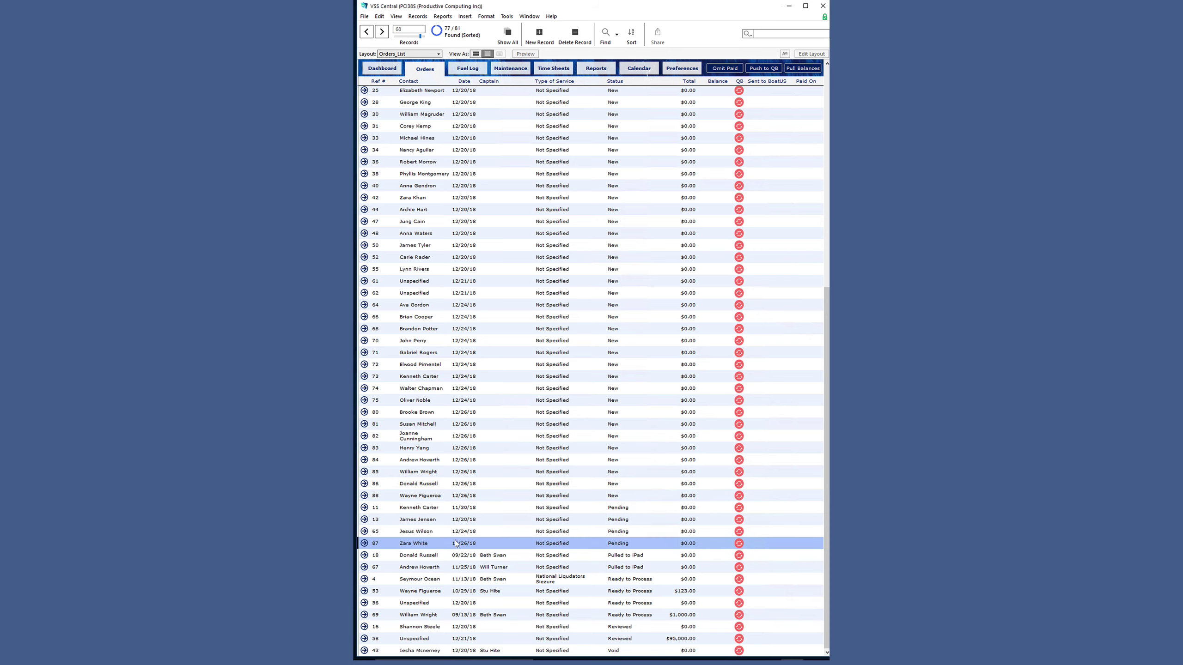
- Set order 87's insurance company to Guido in the detail form
click(364, 544)
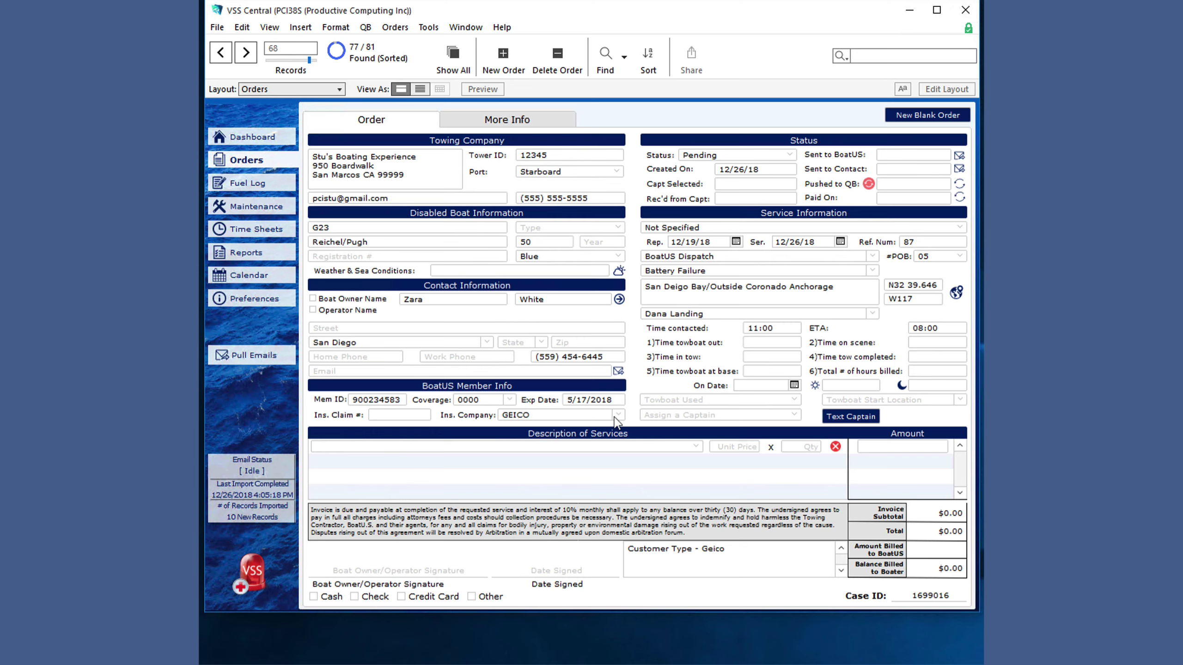
click(616, 418)
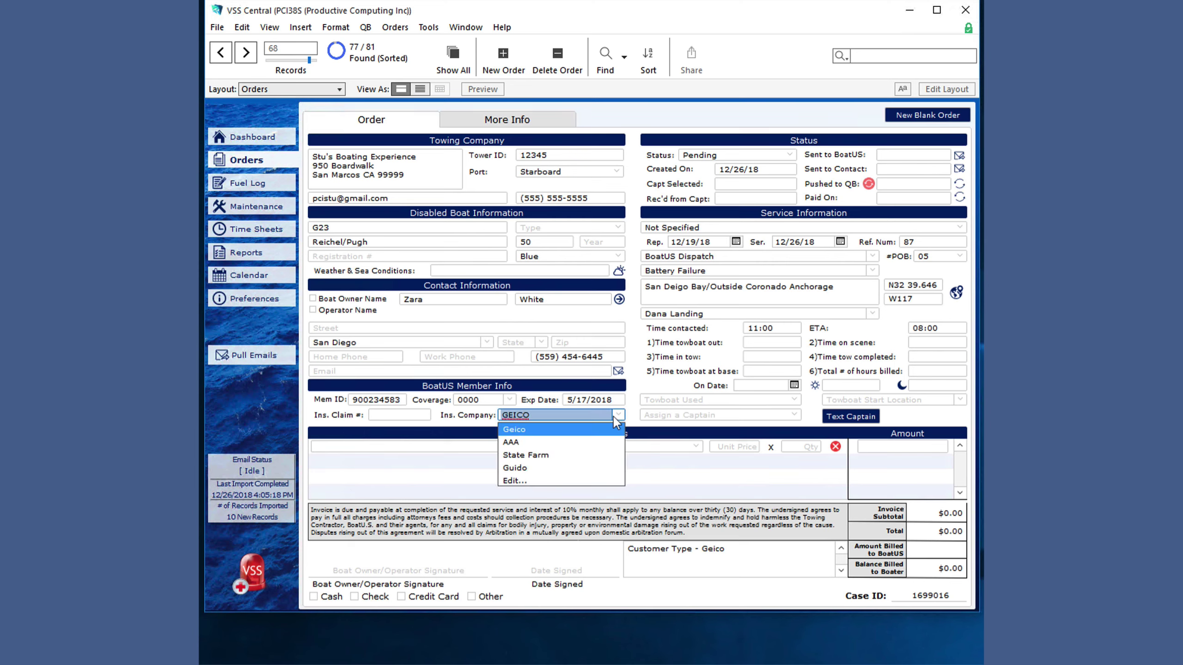
click(535, 467)
- Find all orders insured by Guido and sort them by first name, ascending
right_click(538, 417)
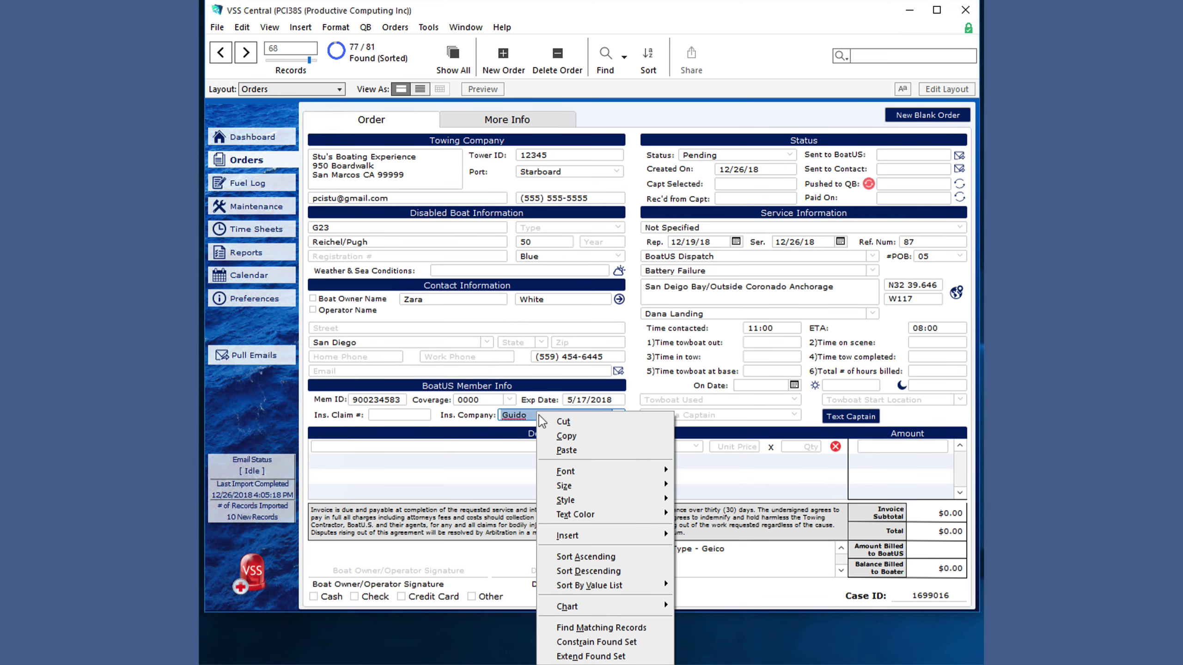
click(613, 629)
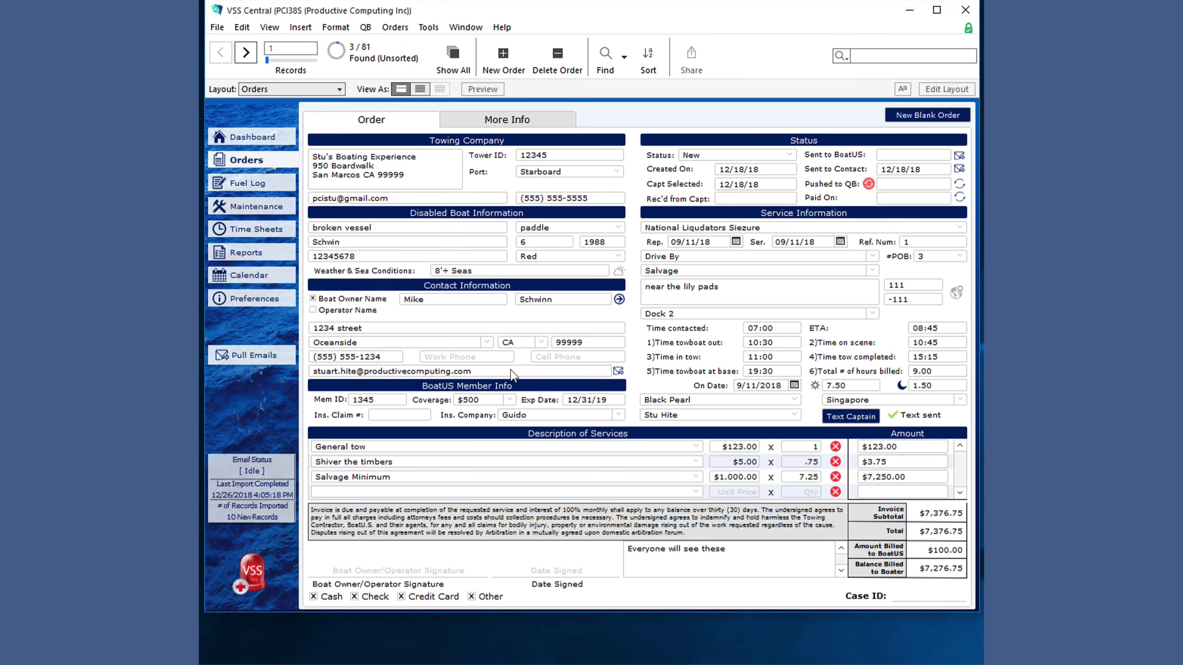
double_click(248, 57)
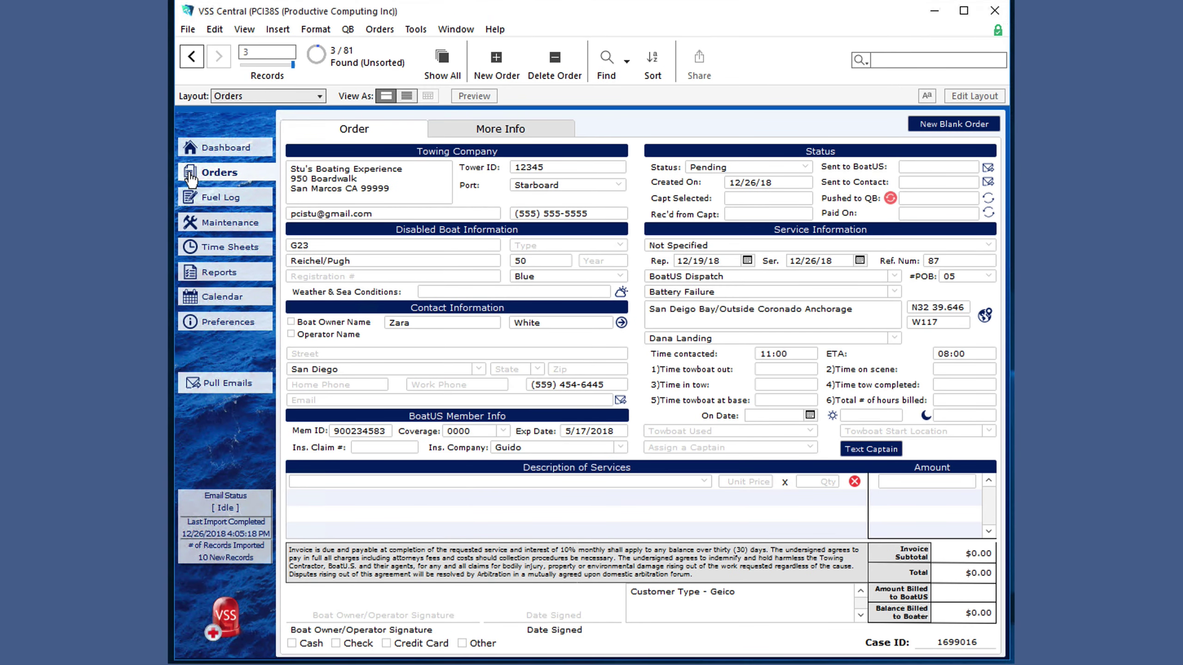
right_click(422, 326)
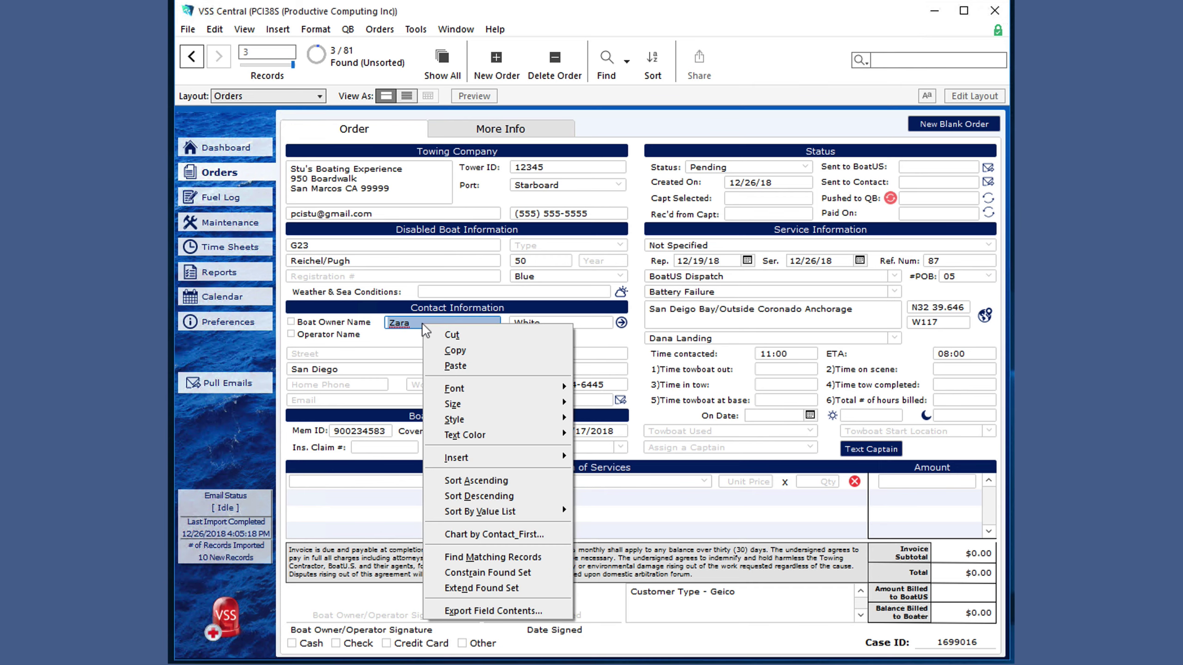
click(489, 480)
- Search orders by the contact's first name, after trying and clearing a captain criterion
click(239, 172)
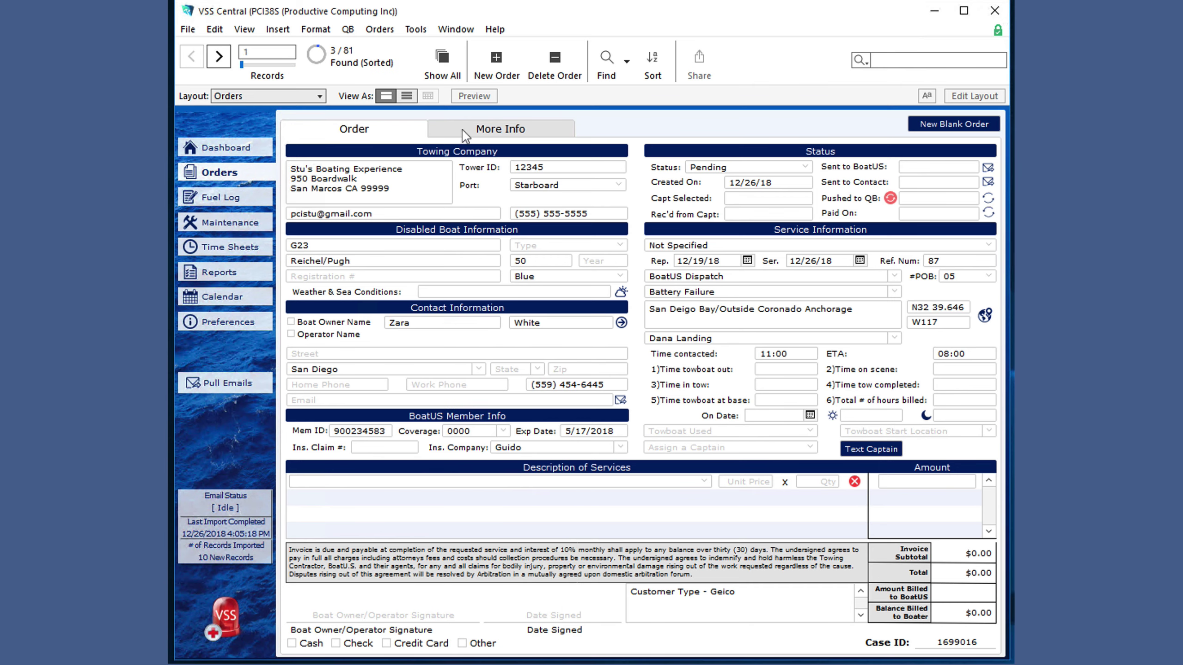
click(606, 58)
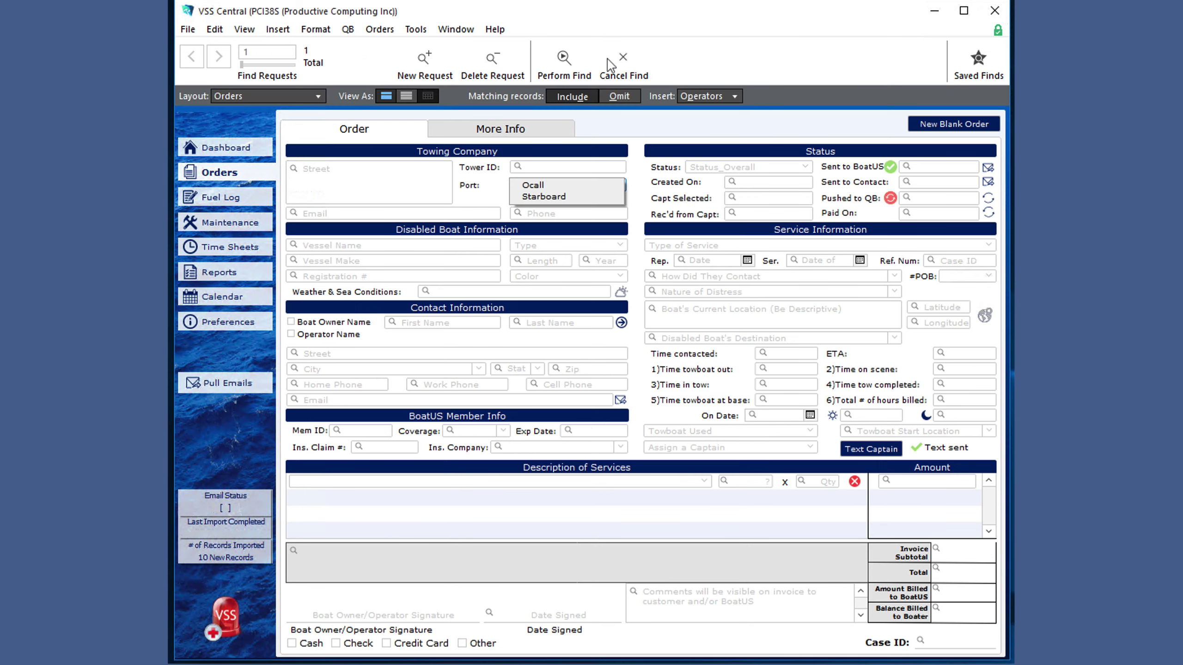
click(685, 447)
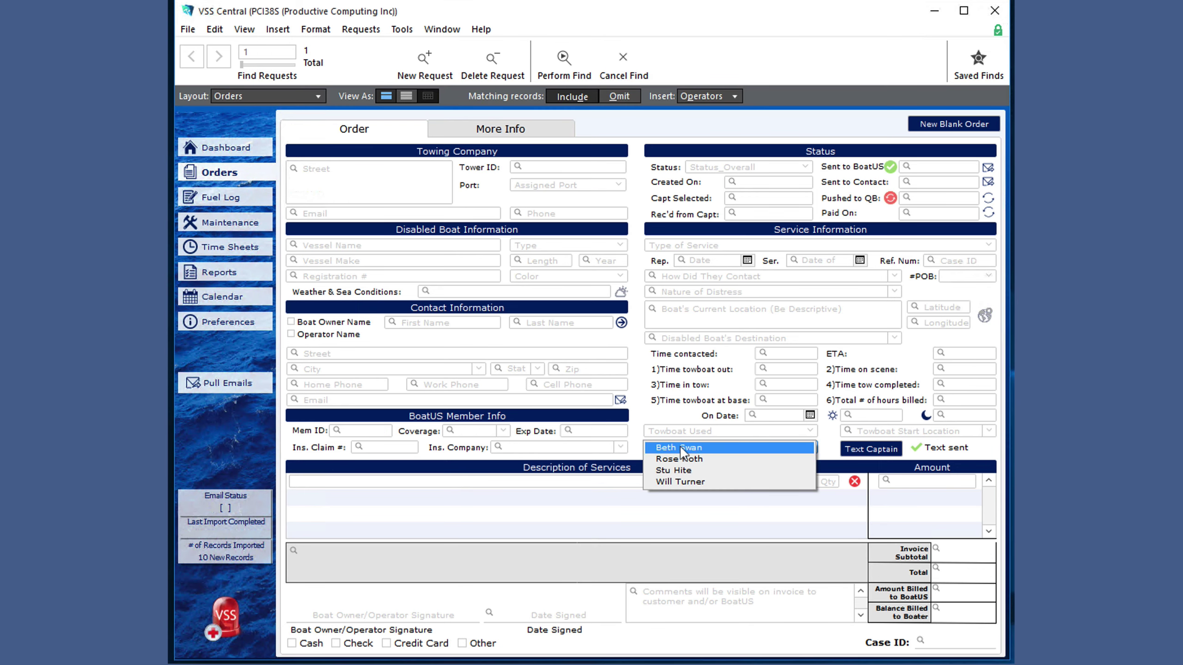
click(687, 472)
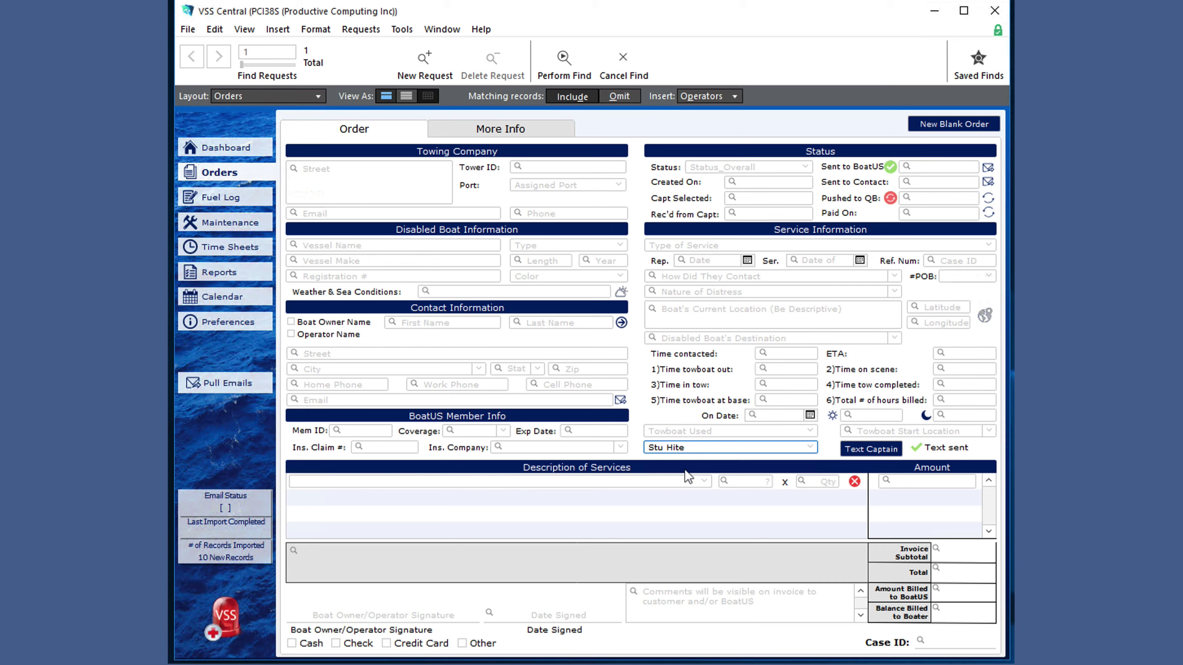
key(ctrl+z)
click(446, 323)
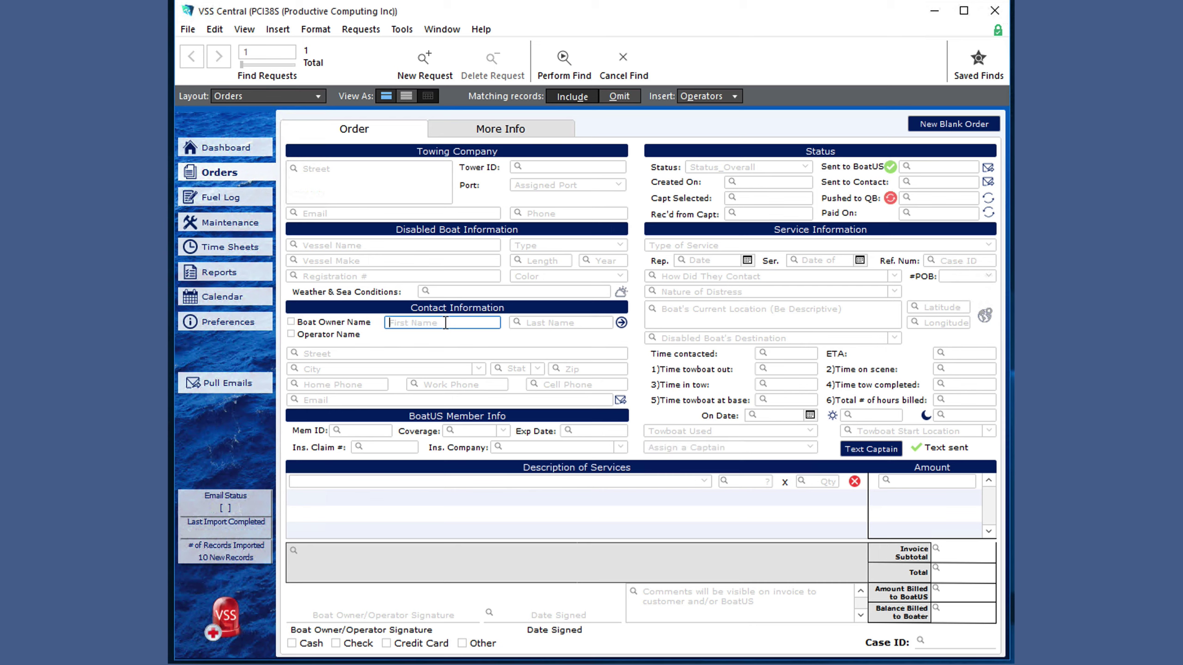
key(Return)
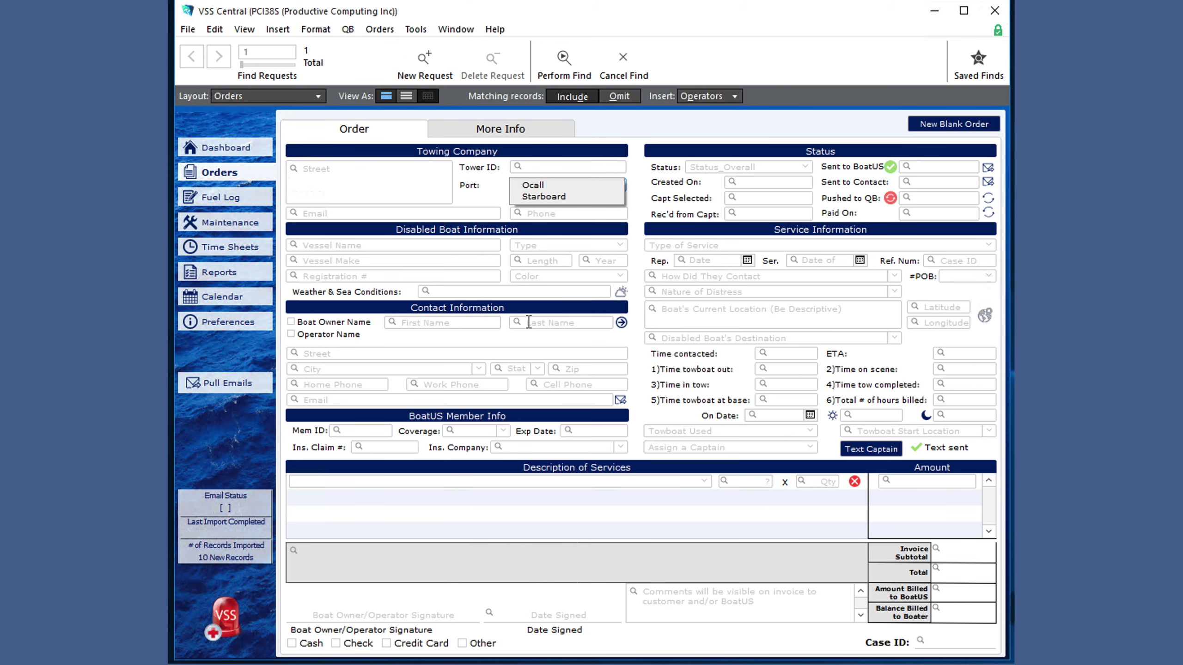
- Search orders by the contact's last name and show the three found orders as a list
click(529, 322)
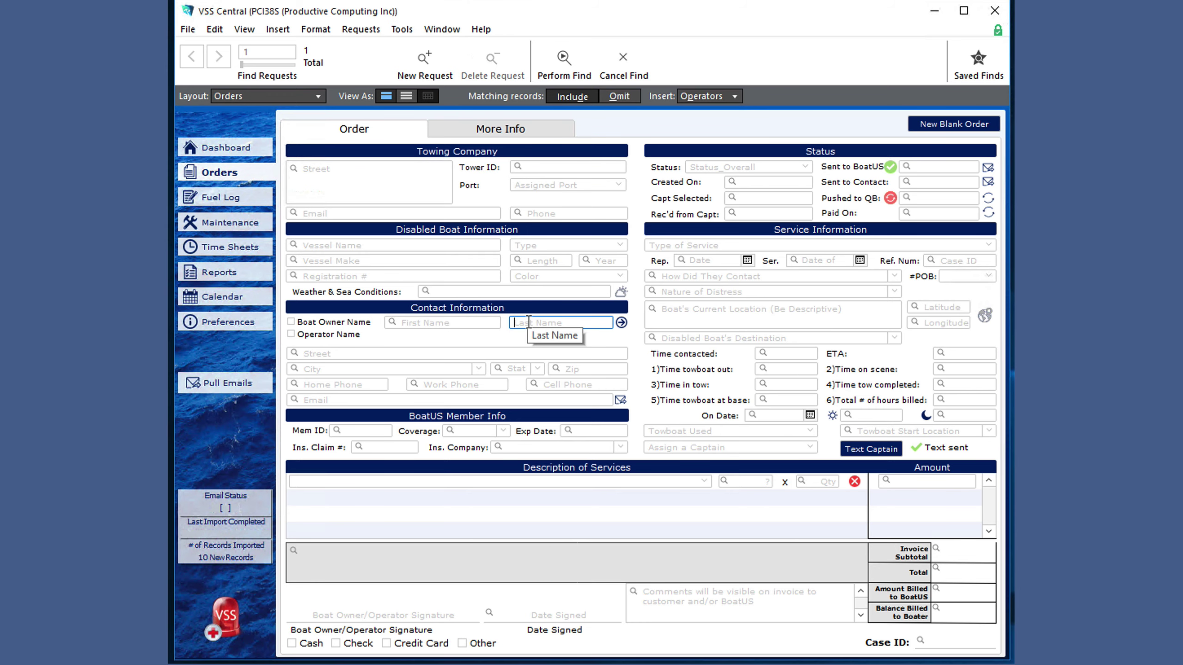
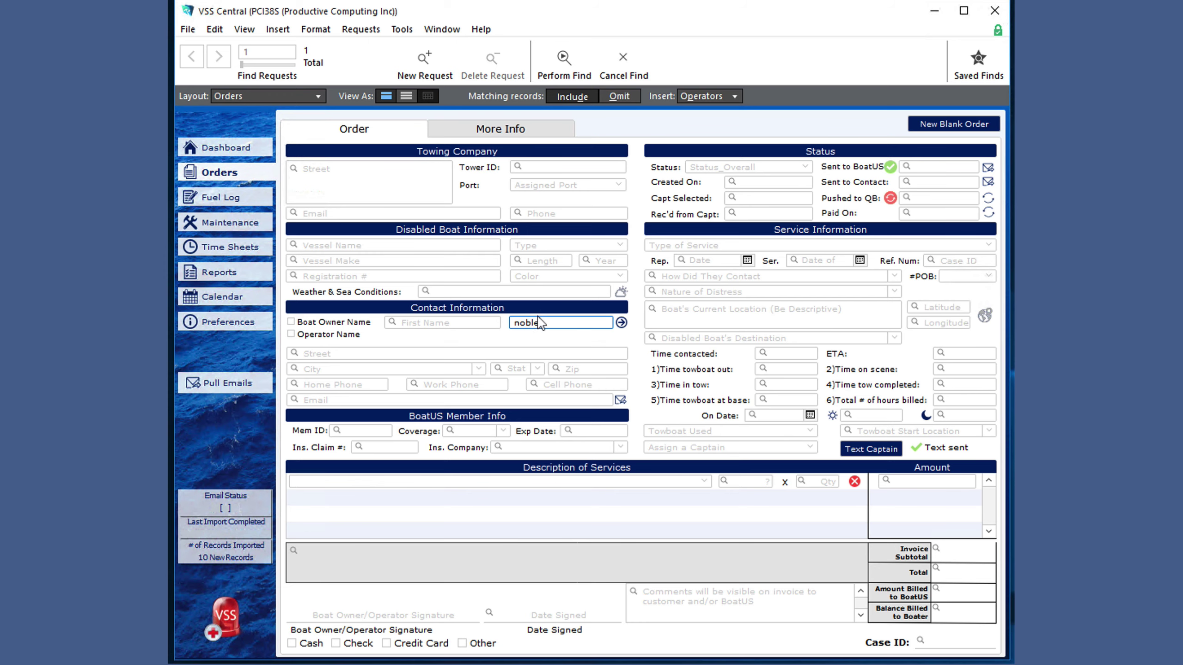
click(569, 70)
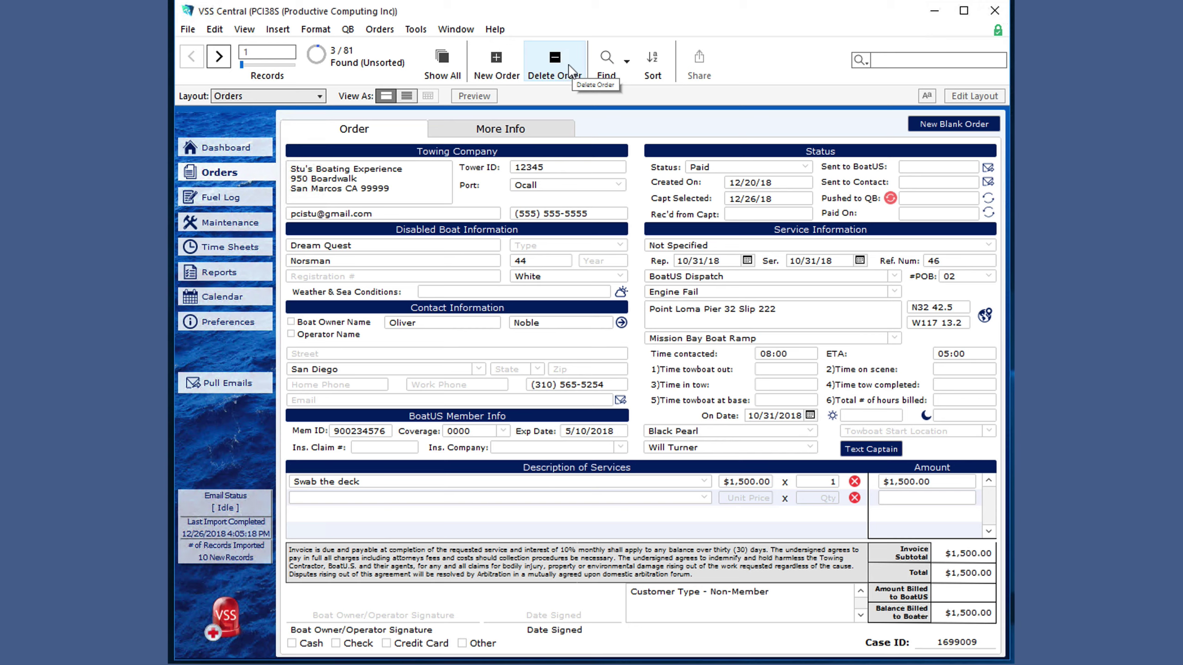
click(190, 173)
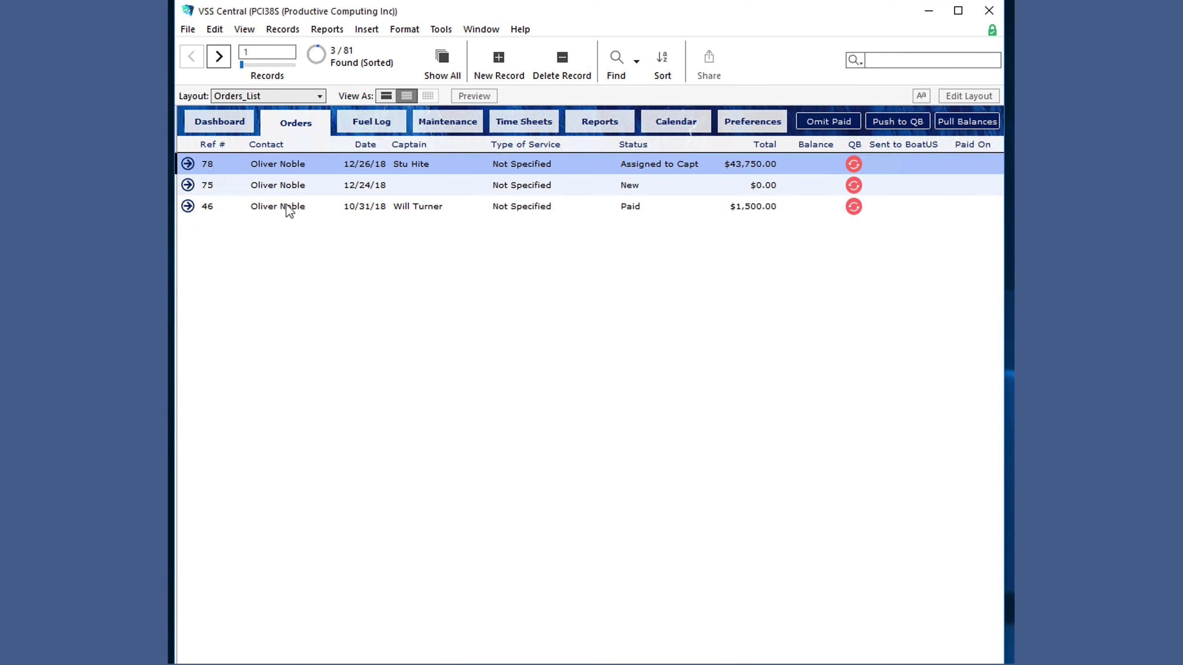
- On the Dashboard, try the quick and status filters, then clear them all
click(193, 126)
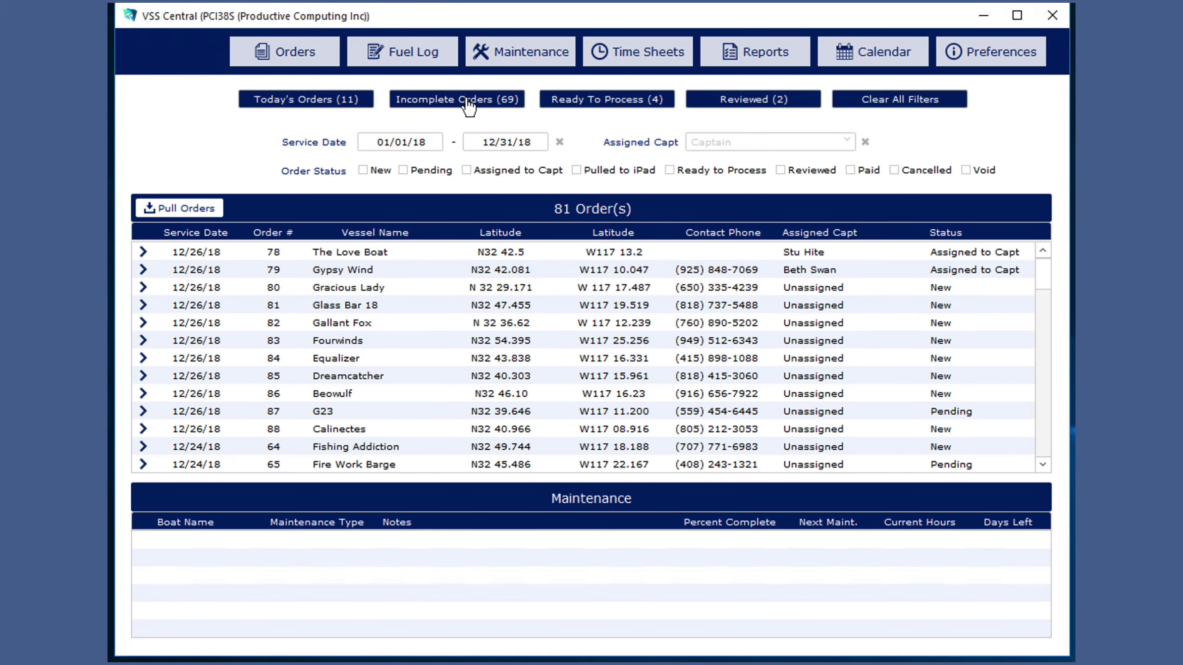
click(346, 101)
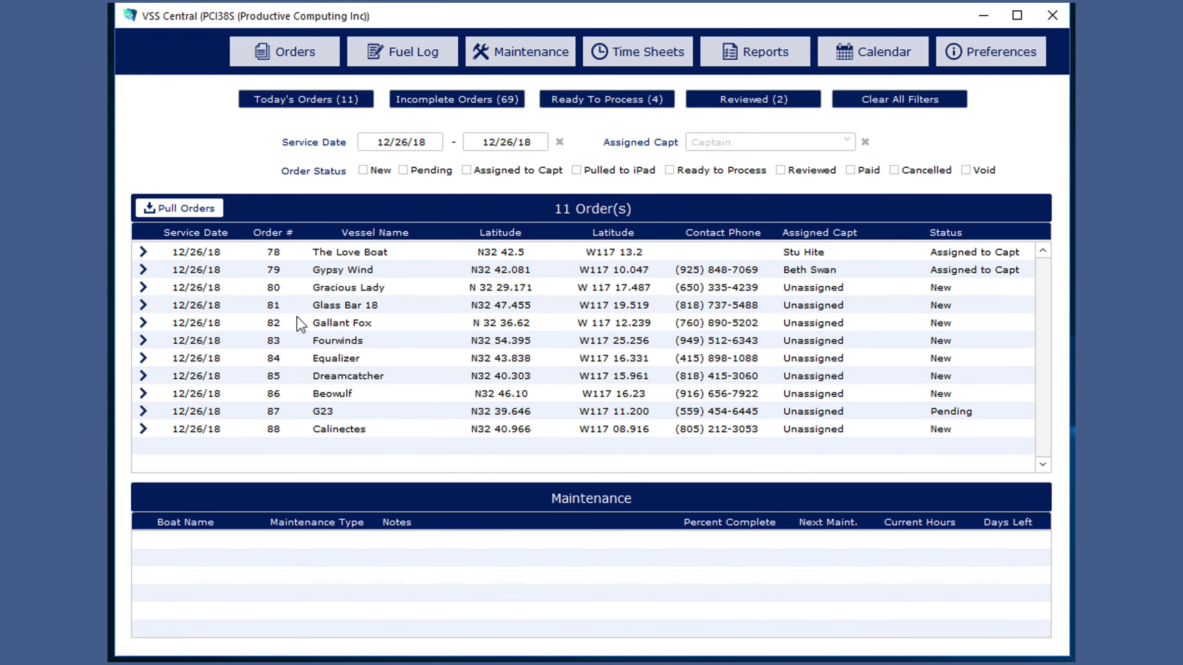
click(471, 101)
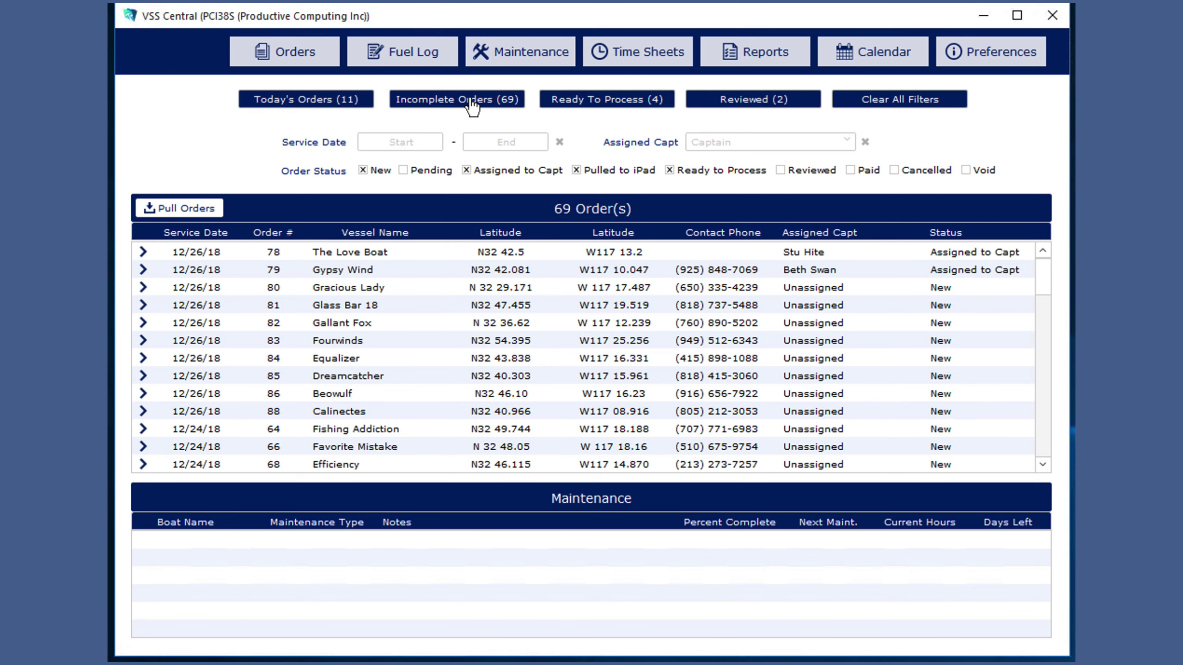
click(603, 106)
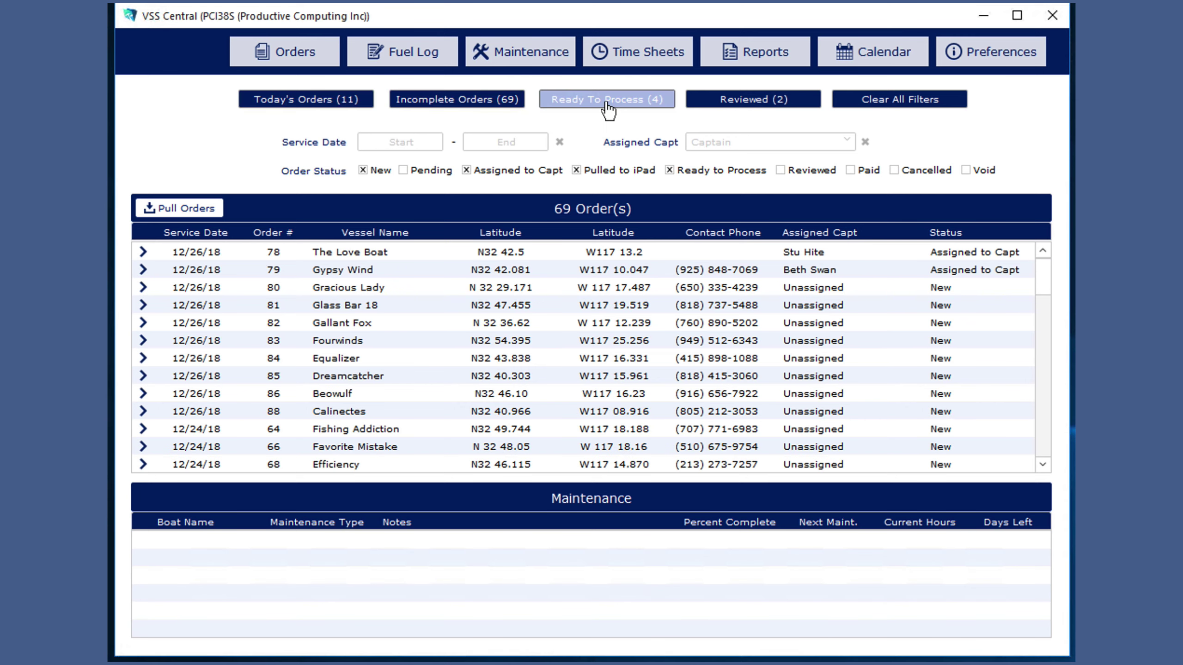
click(791, 106)
click(844, 108)
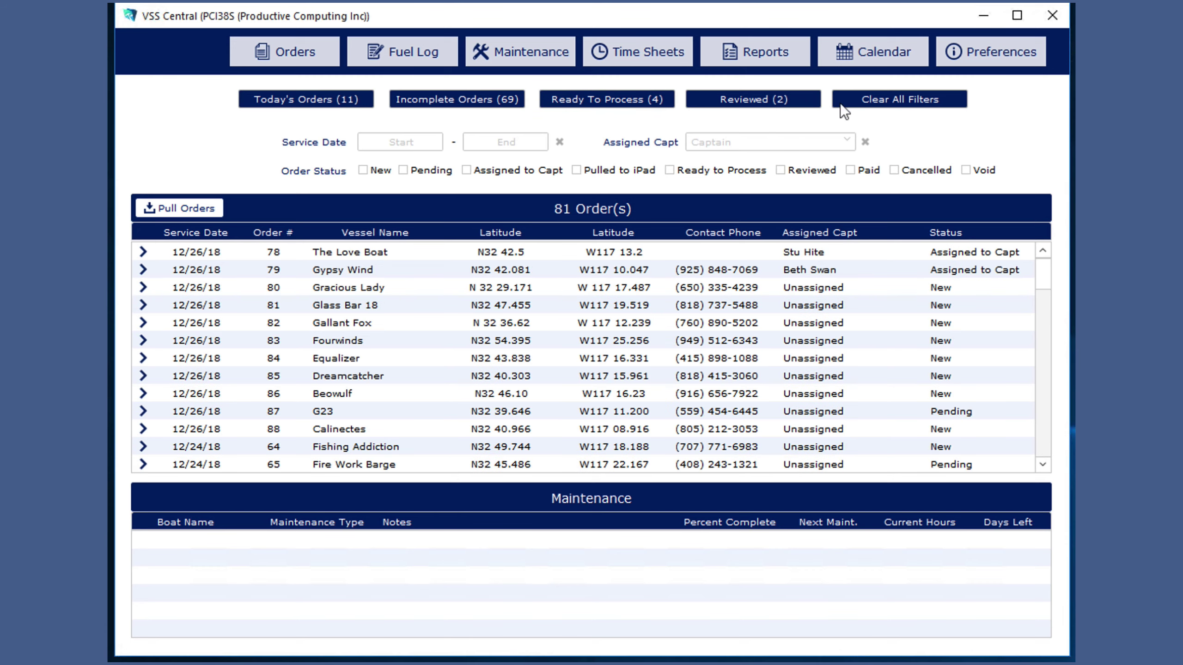
click(782, 172)
click(780, 172)
click(670, 170)
click(670, 170)
- Filter to one assigned captain with service dates 12/02/18–12/27/18 and open the results in the order form
click(705, 141)
click(717, 253)
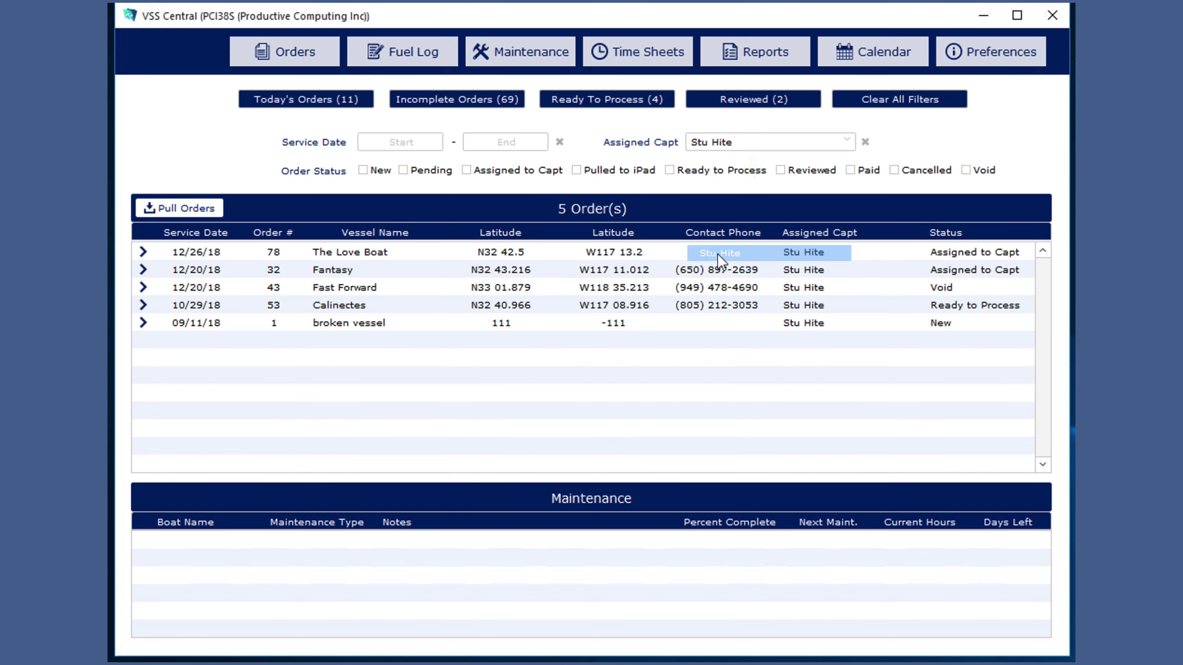
click(419, 143)
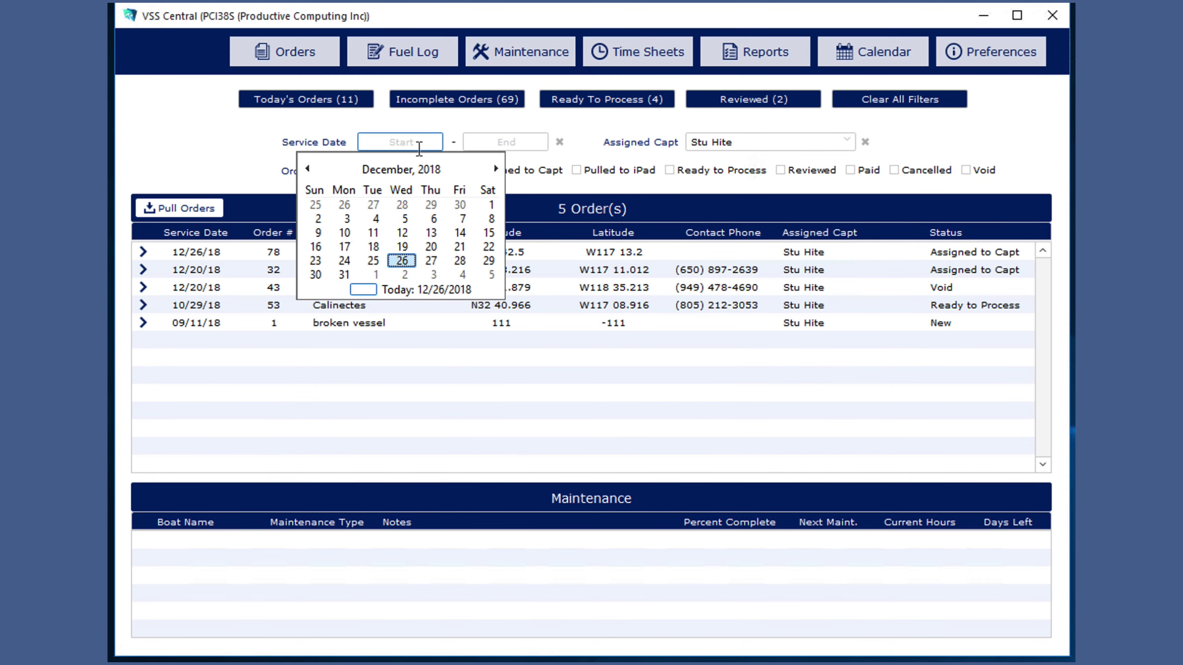
click(318, 219)
click(535, 260)
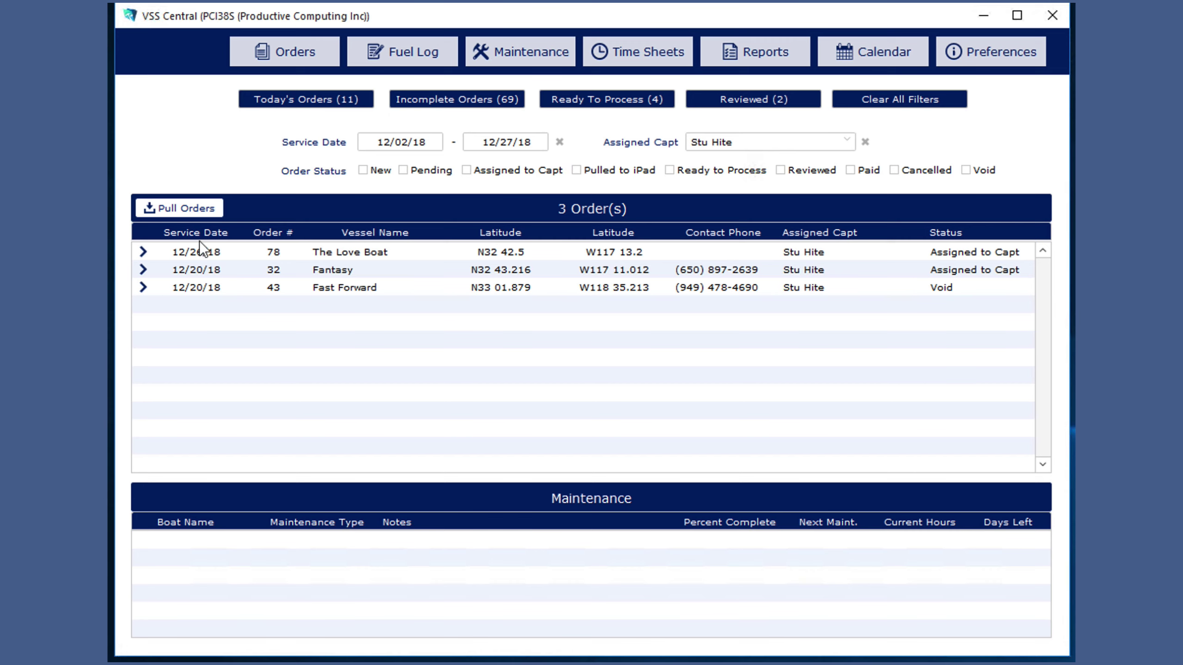
click(263, 62)
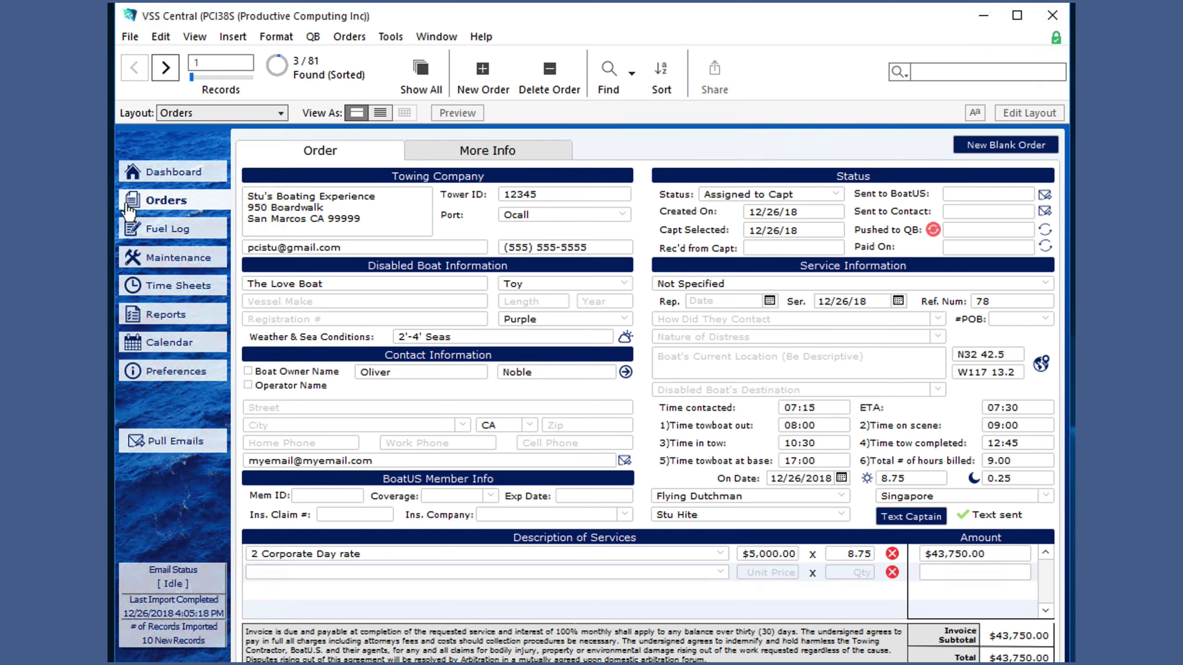
- Sort the found orders by captain, then revoke the first staff member's Dispatch View privilege
click(131, 203)
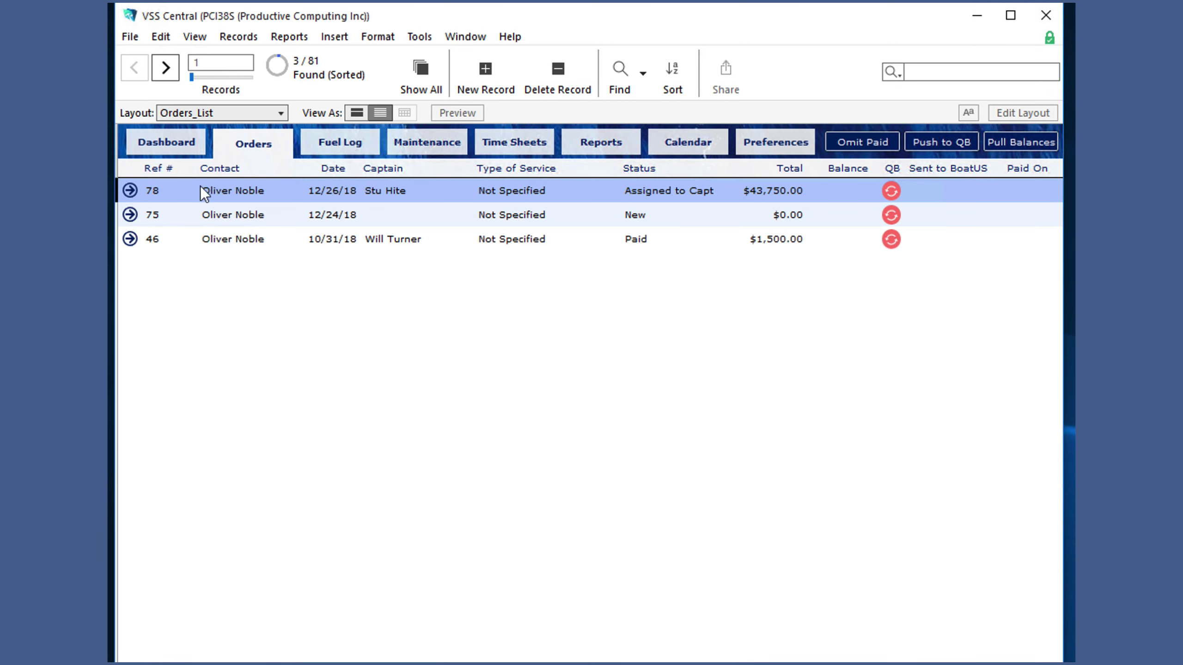
click(392, 170)
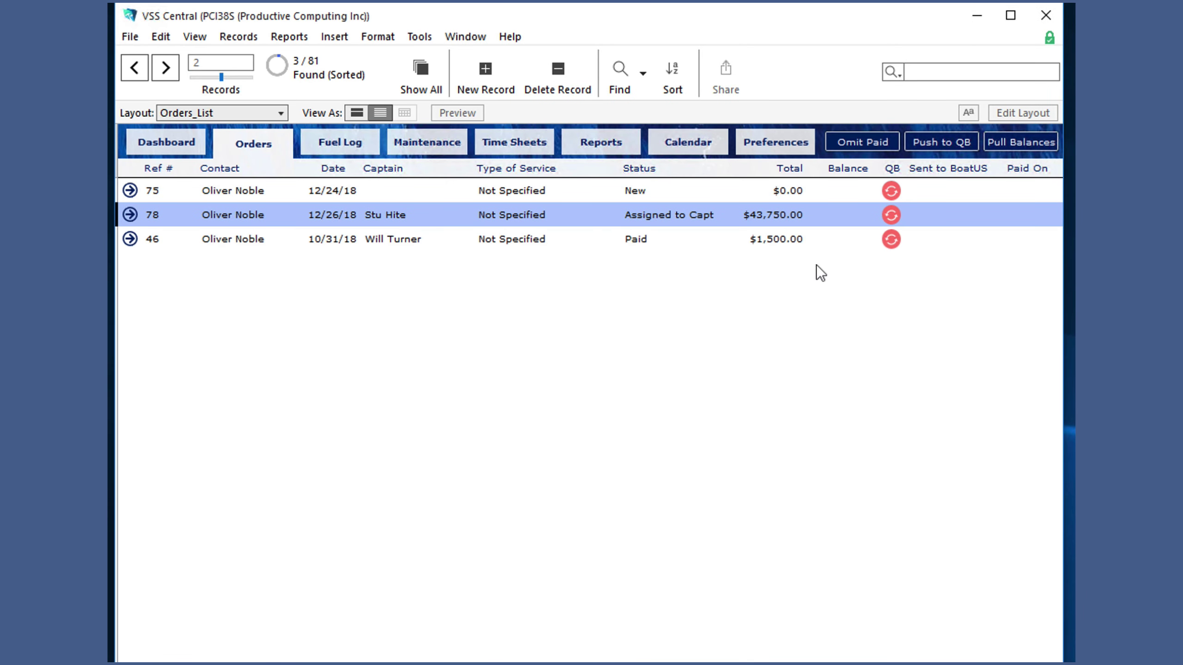
click(794, 144)
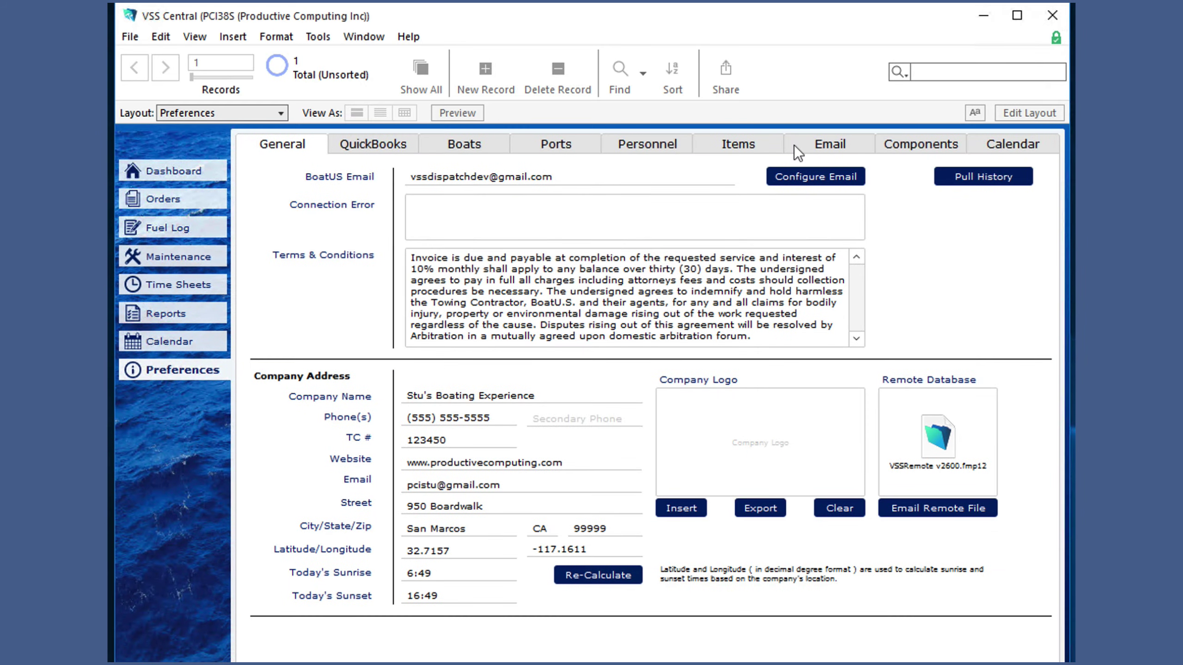
click(659, 140)
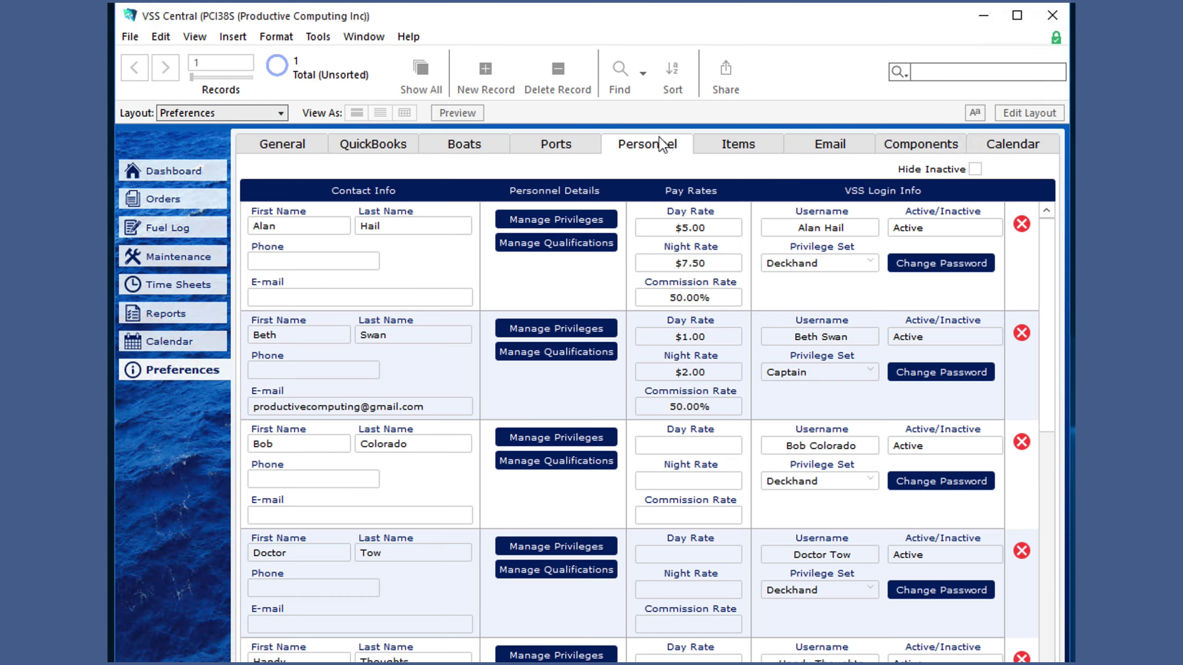
click(602, 218)
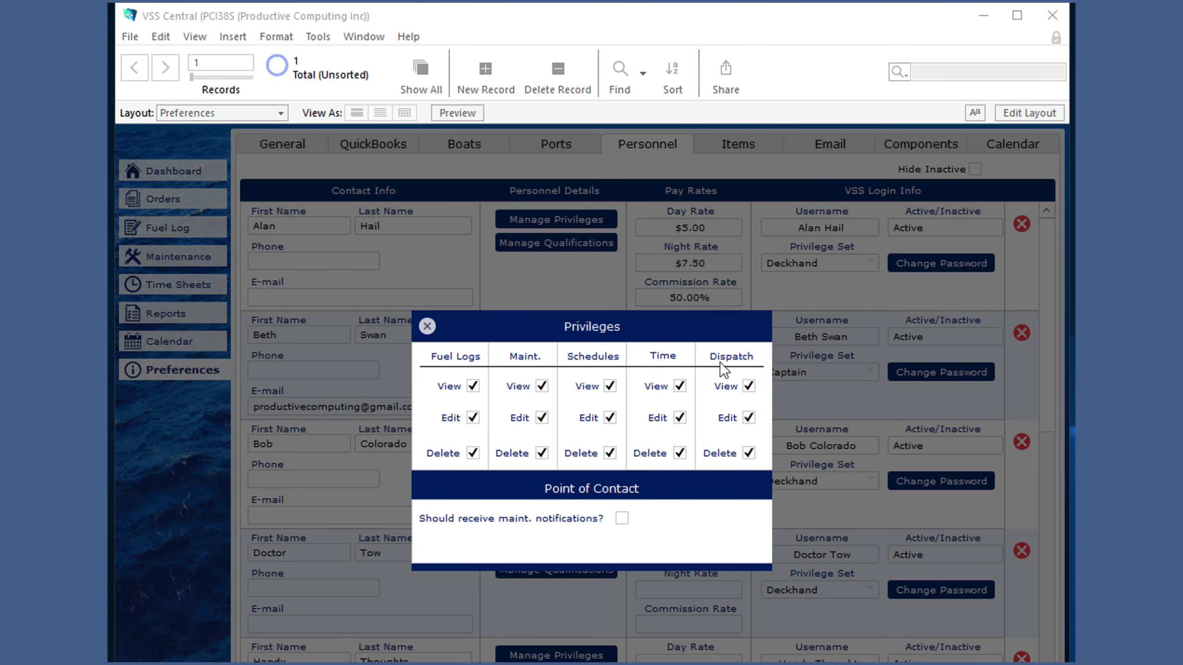
click(749, 386)
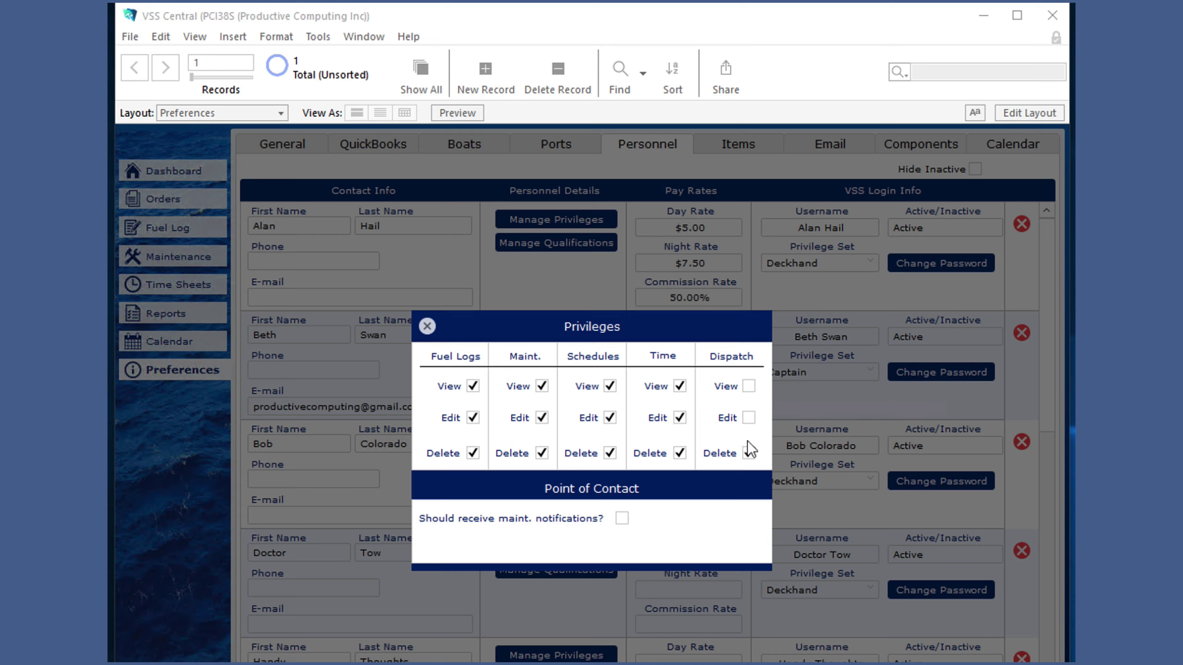